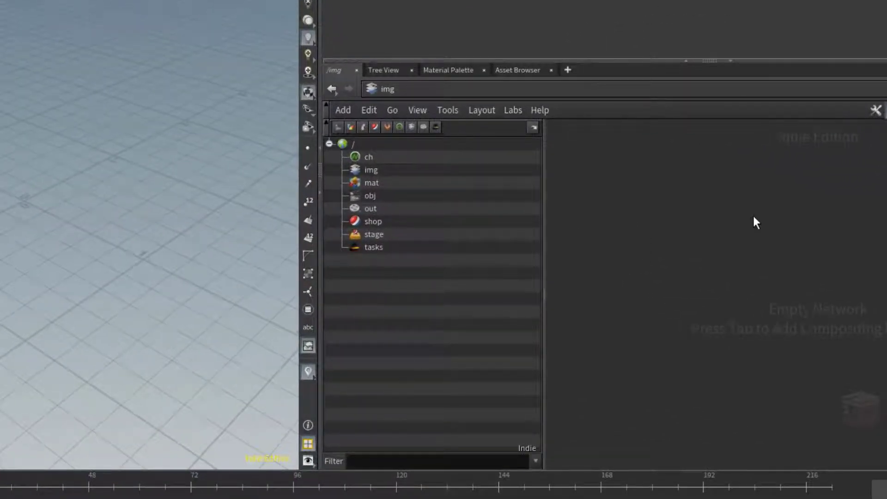
Go to the root level of the scene to show its network containers
click(362, 143)
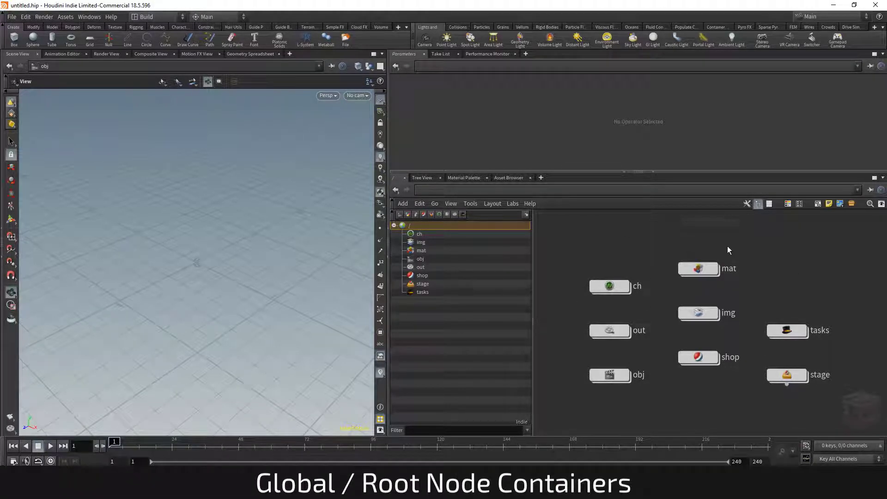
Try to delete the ch network container and dismiss the console
drag(619, 287, 617, 291)
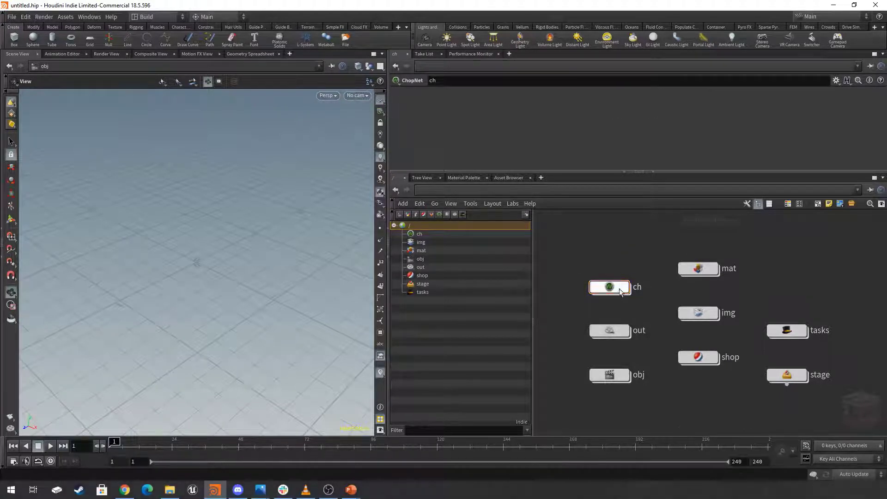
mouse_move(616, 290)
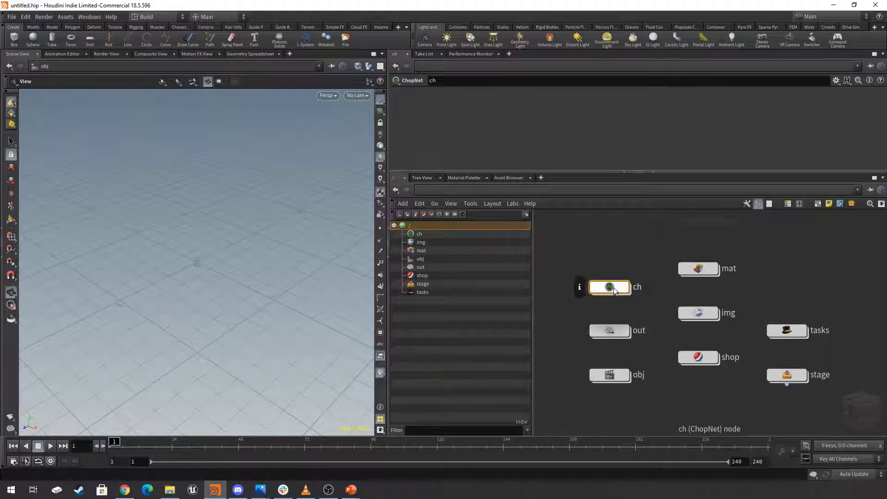
key(Delete)
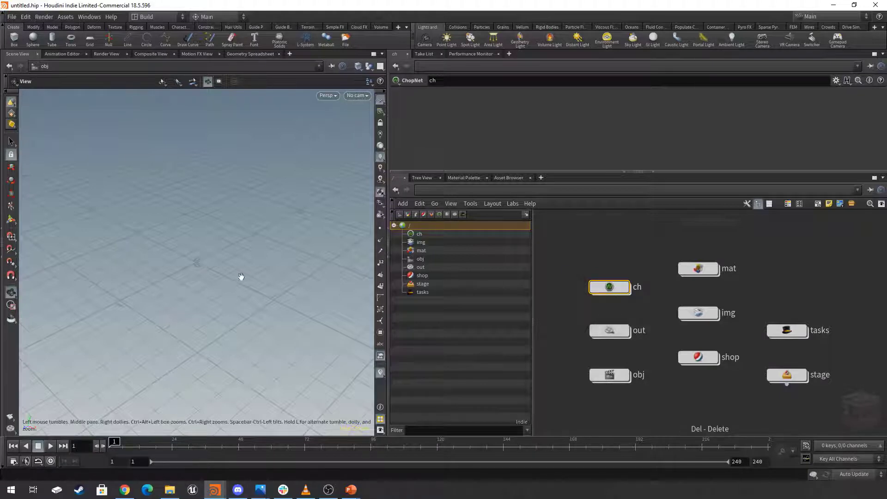
drag(0, 371, 244, 298)
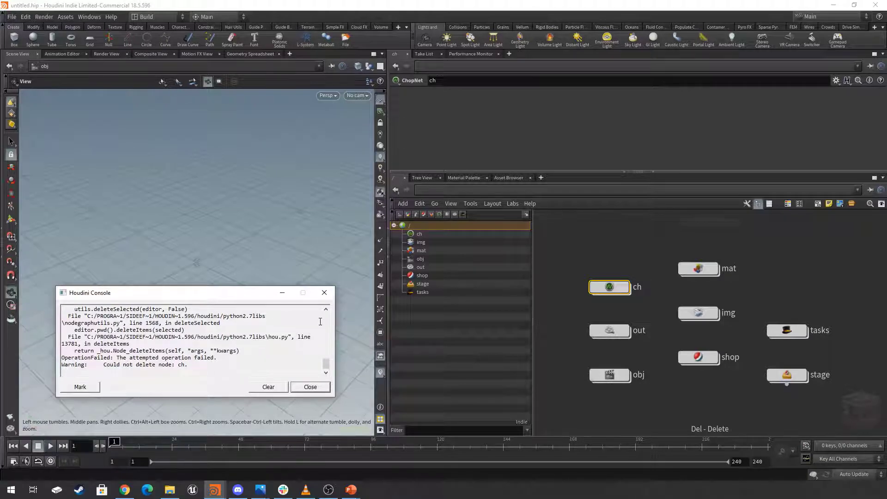
click(324, 293)
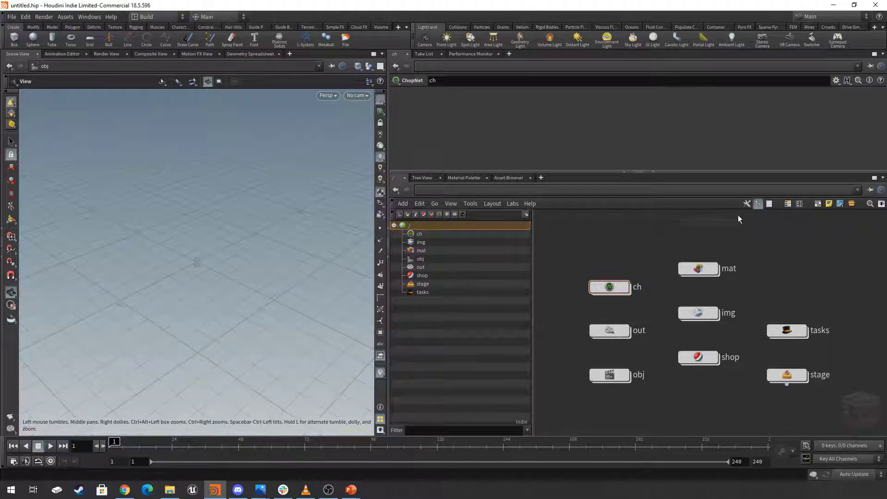
click(792, 250)
middle_drag(788, 260, 791, 298)
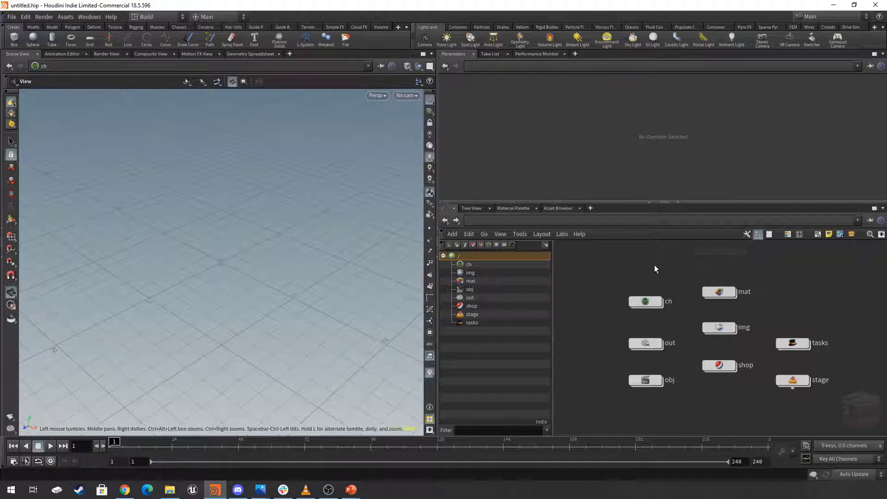
drag(841, 305, 764, 405)
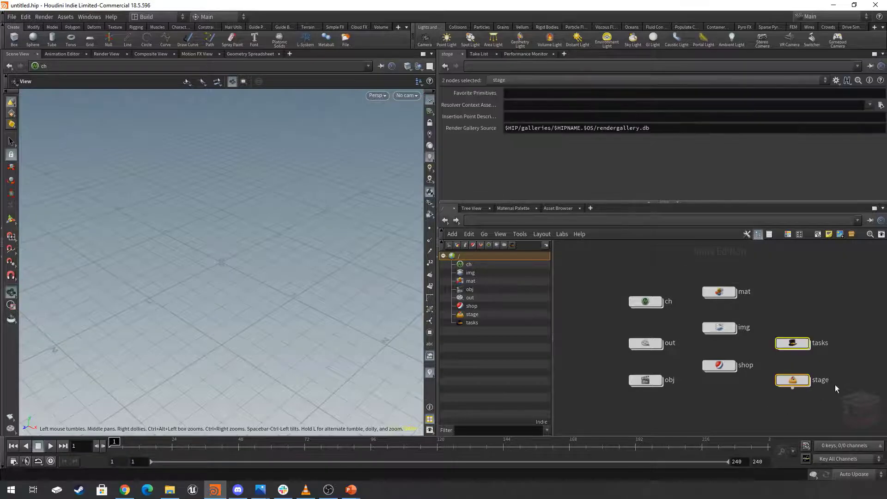
click(849, 356)
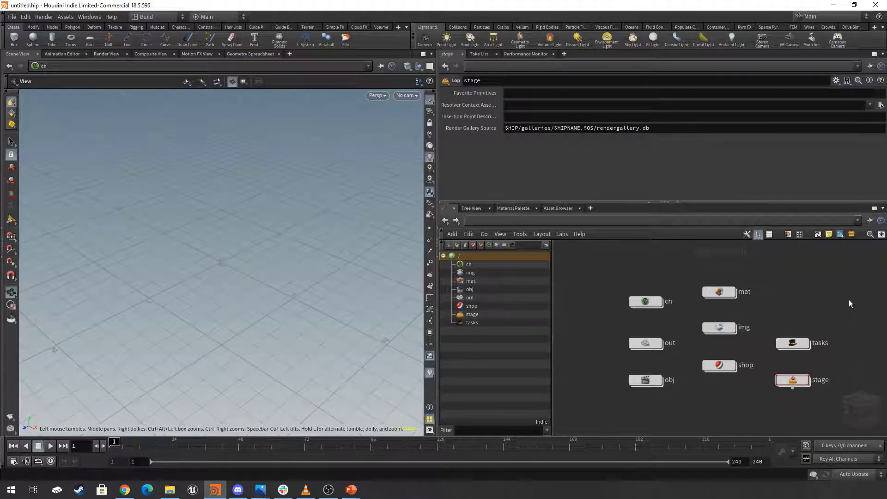
Move the ch container up and away from the other root containers, and display the Animation Editor for it
middle_drag(674, 252, 688, 283)
scroll(696, 272, down, 1)
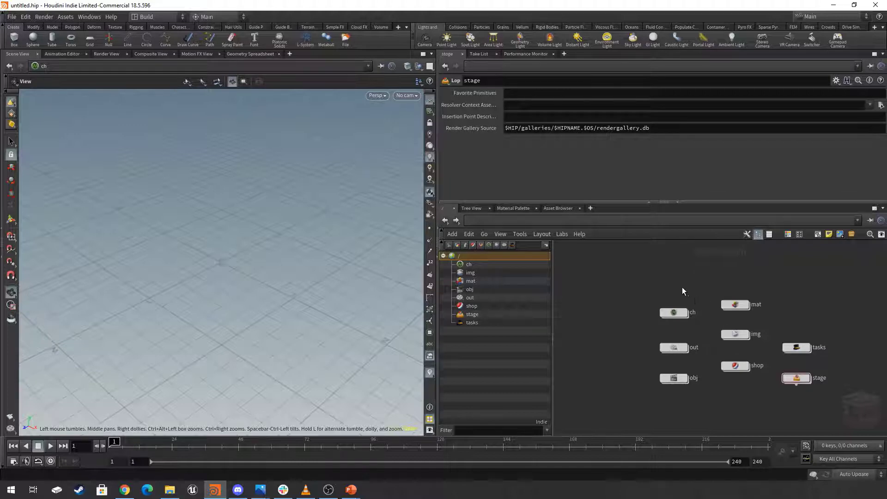
drag(677, 317, 623, 271)
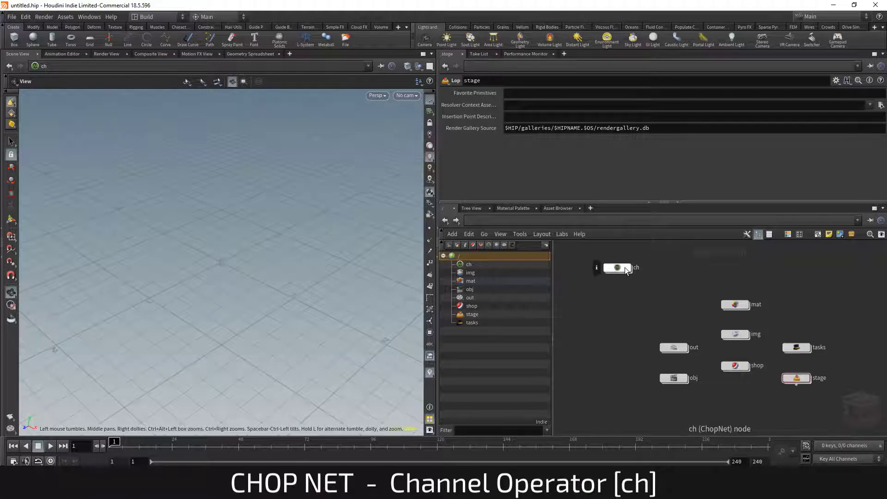
click(626, 270)
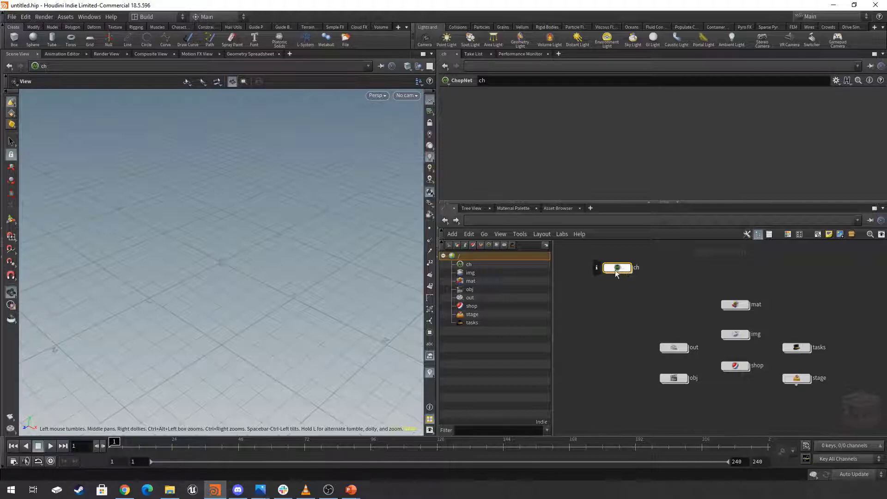
click(63, 54)
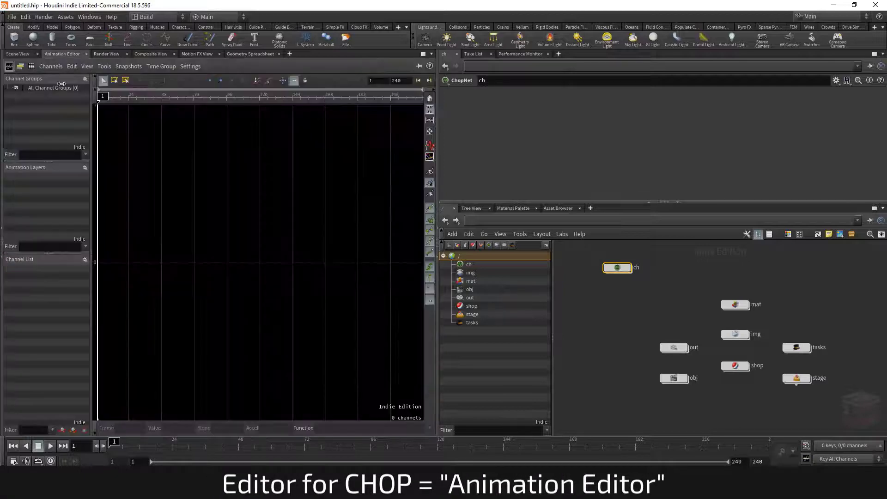
Enter the ch container and add a CHOP Network node inside it
double_click(619, 269)
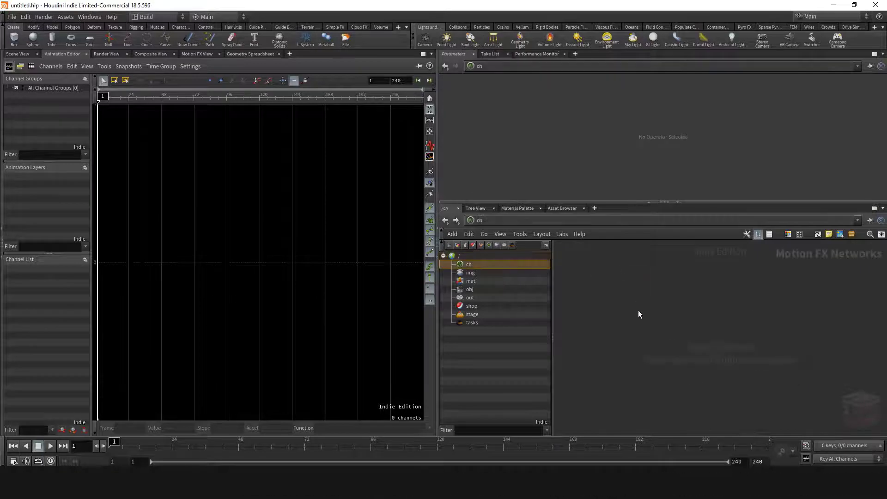
key(Tab)
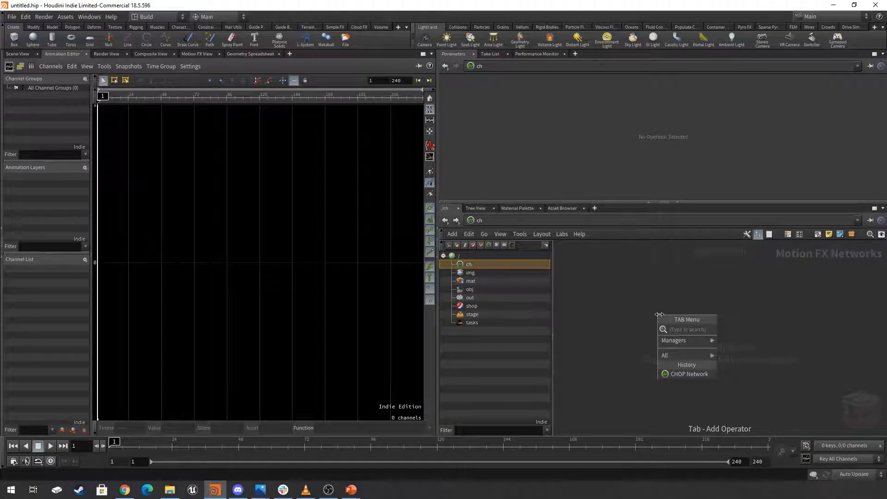
click(682, 374)
click(673, 308)
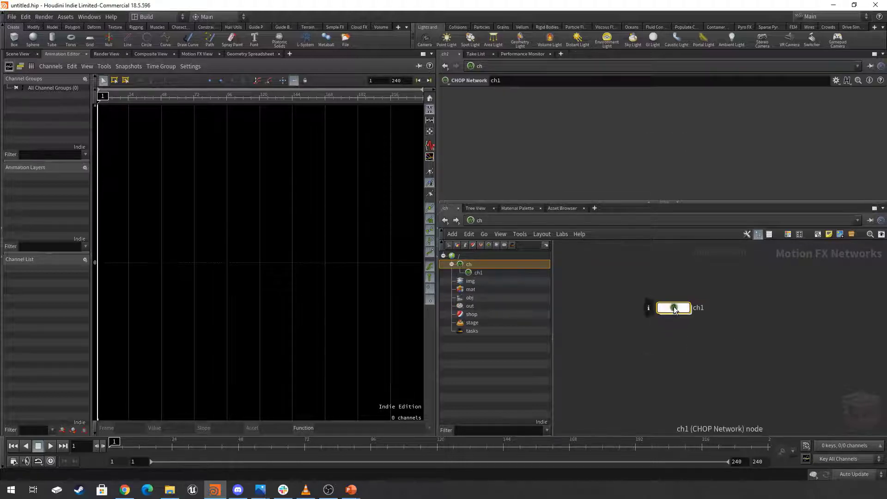
Go inside the new CHOP network and place a MIDI In node
double_click(674, 308)
key(Tab)
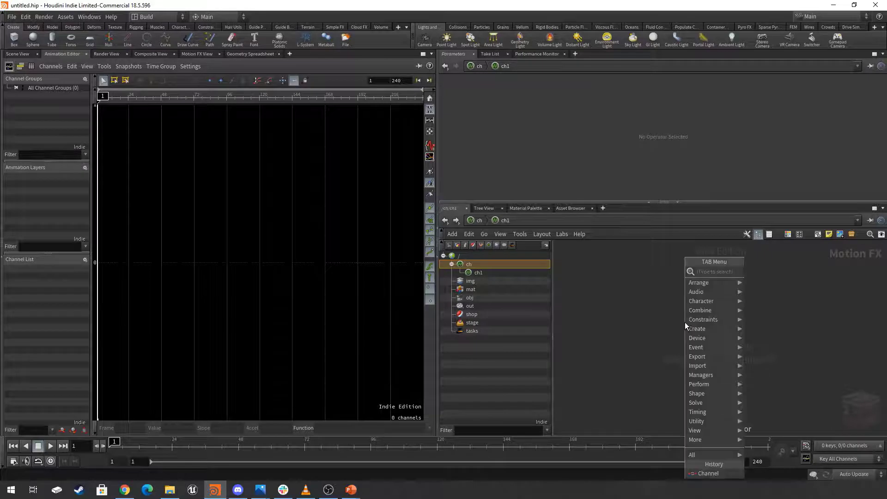
mouse_move(722, 339)
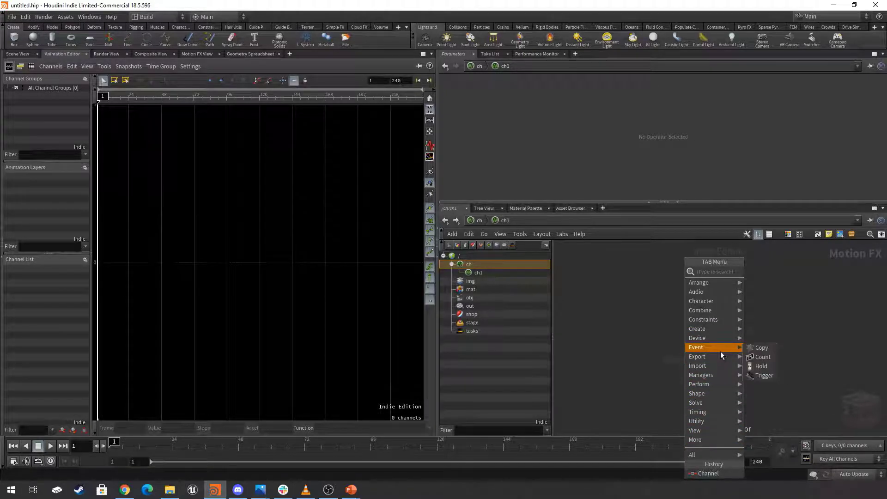
text(imco)
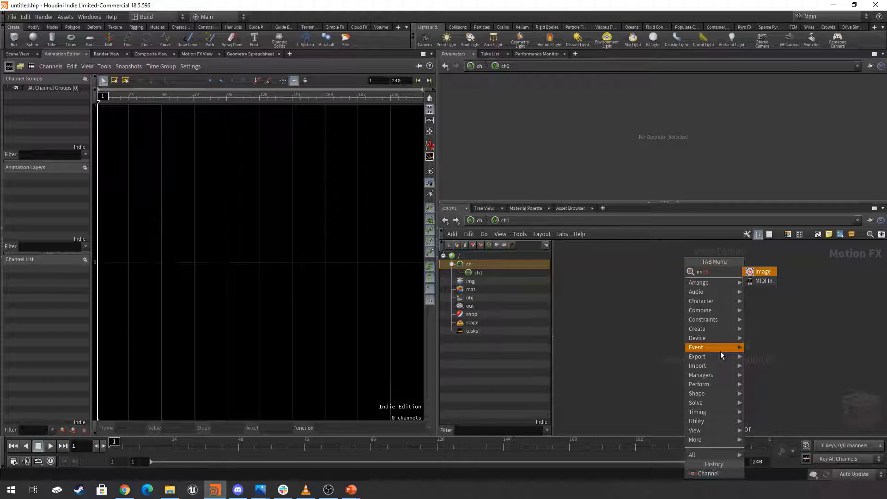
key(Down)
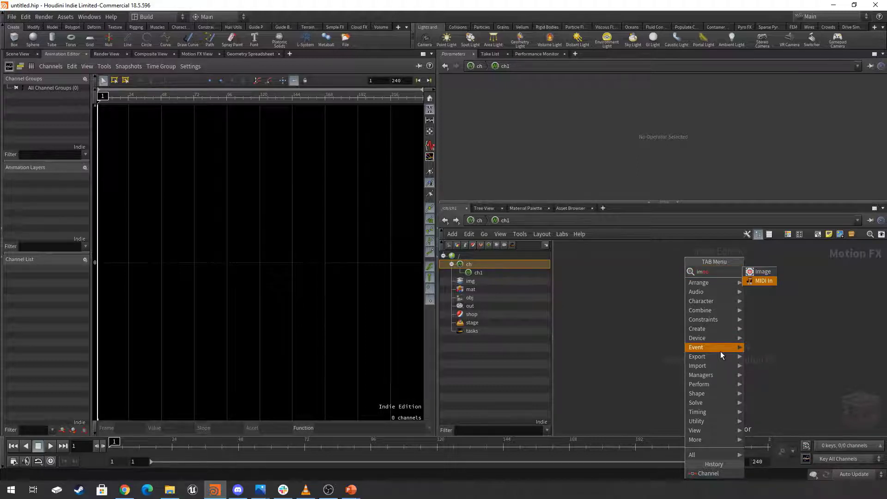
click(752, 280)
click(683, 304)
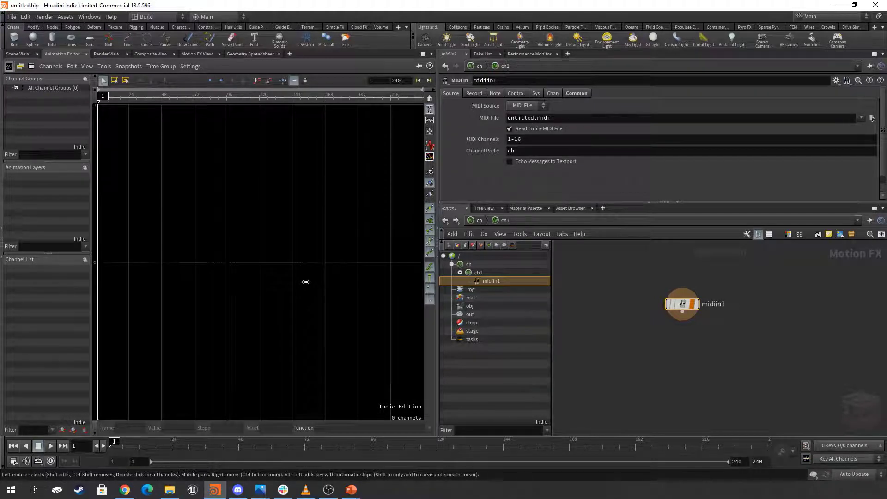
Leave the CHOP network and go back up to the root level
click(719, 361)
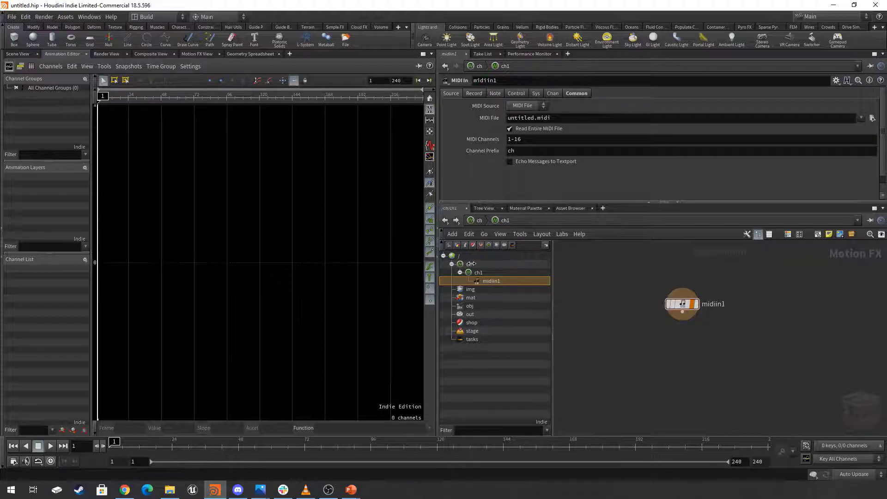
click(470, 263)
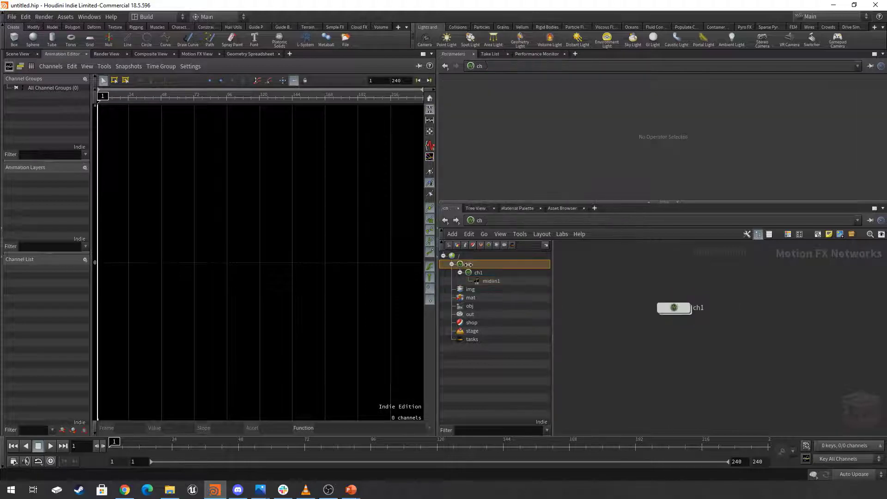
key(u)
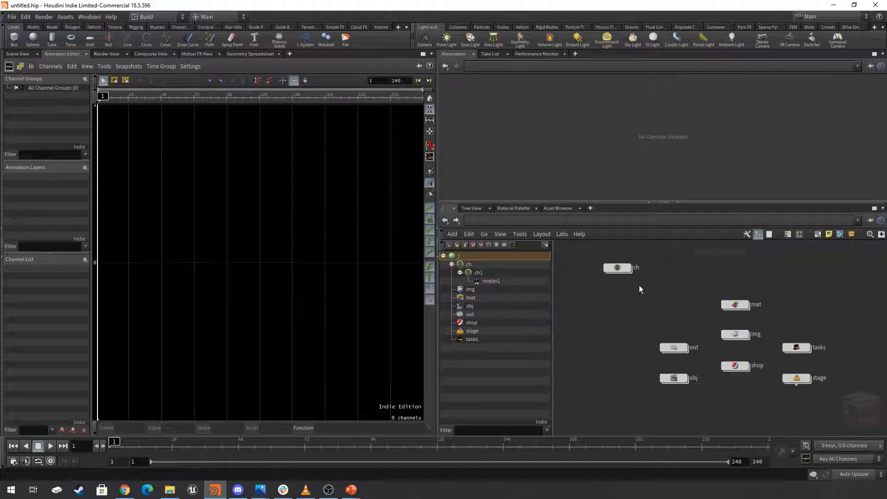
Move the img container directly below ch and display the Composite View for it
drag(739, 334, 623, 297)
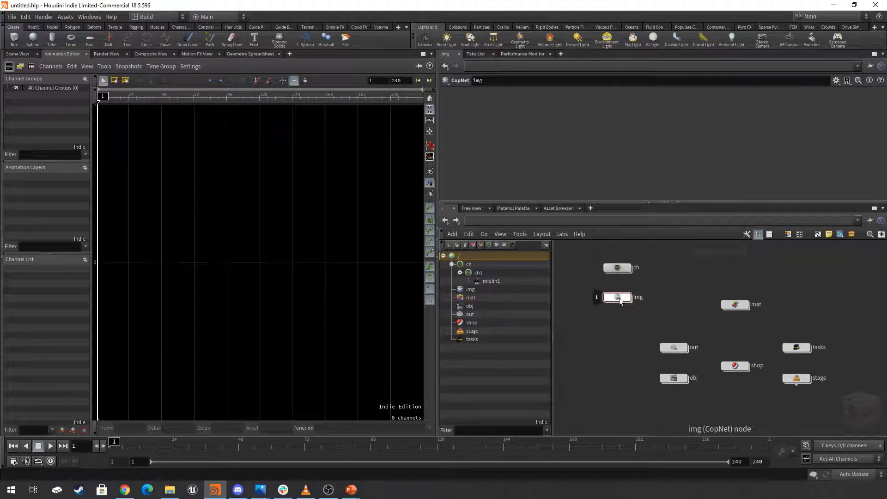
click(146, 54)
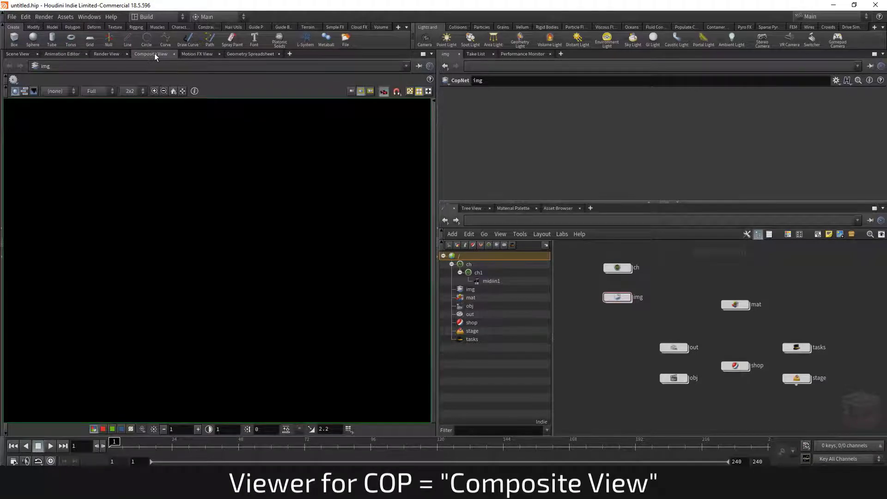
middle_drag(657, 317, 664, 318)
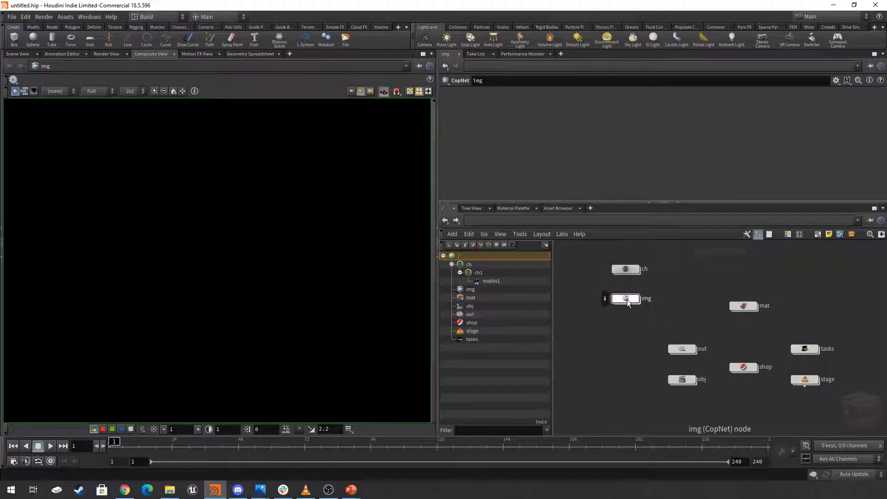
click(688, 289)
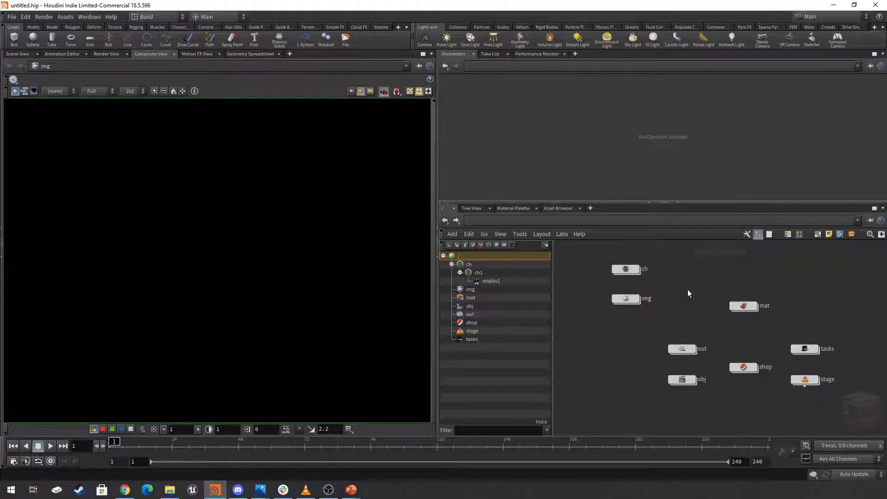
Enter the img container and add an Image Network node inside it
double_click(627, 298)
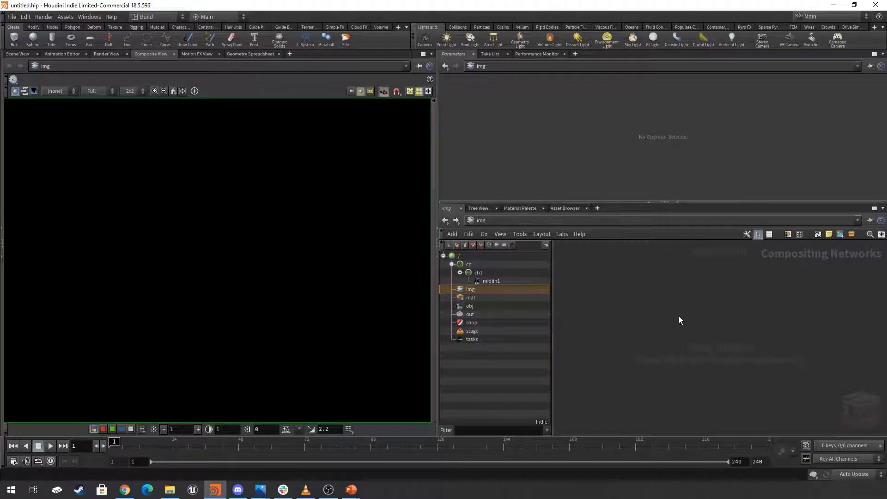
key(Tab)
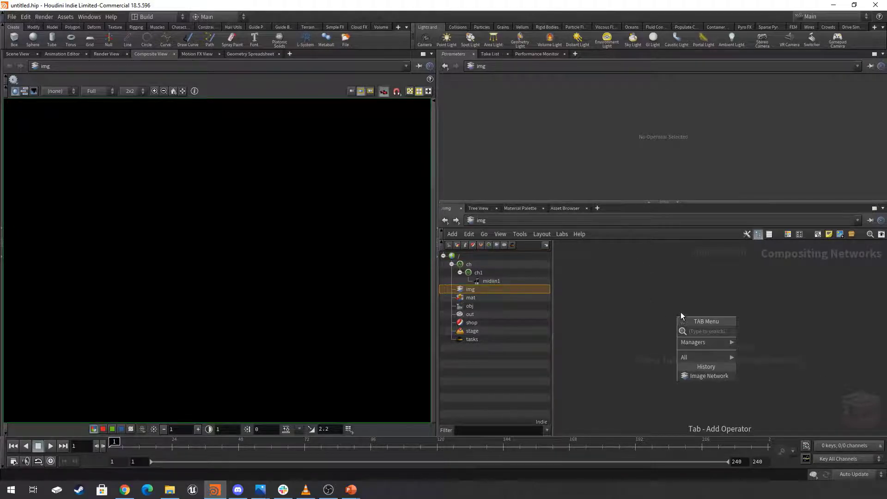
click(712, 375)
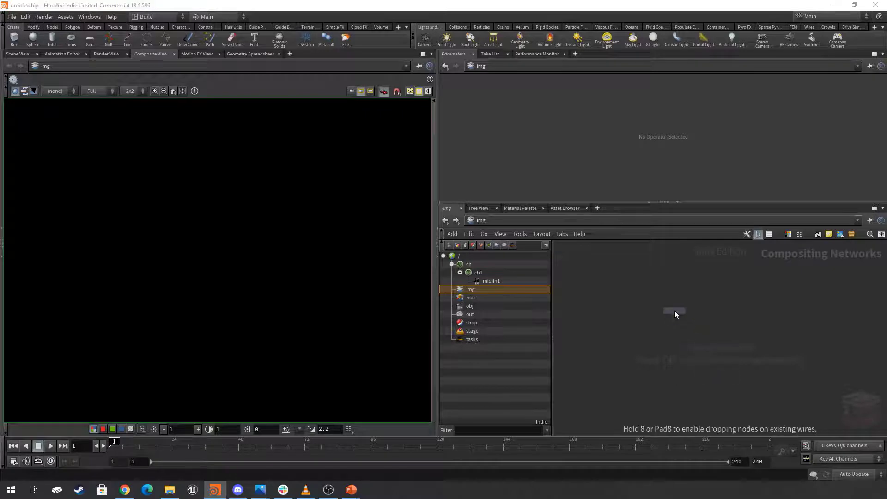
click(668, 310)
Go inside the new image network and place a File node with the default picture
double_click(670, 302)
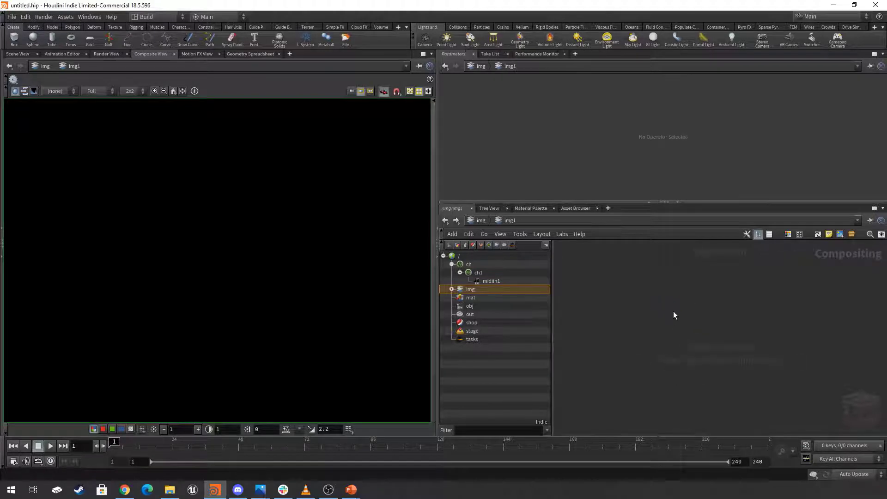
key(Tab)
text(file)
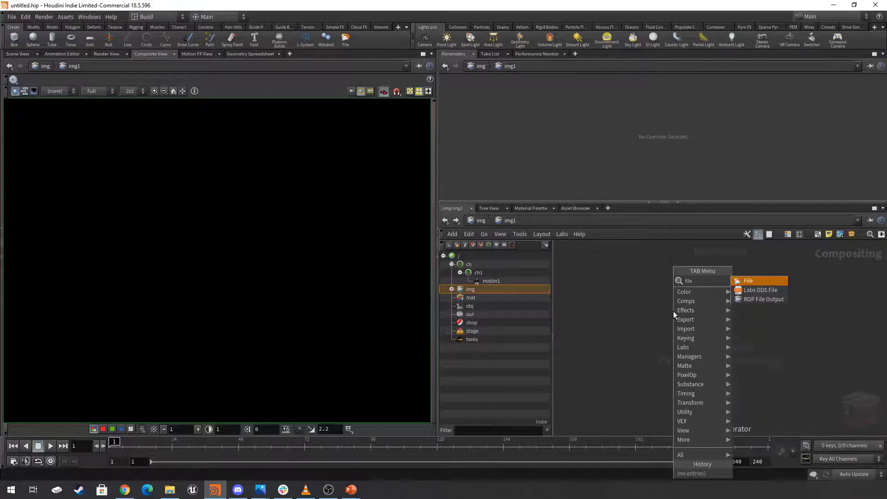
key(Return)
click(702, 315)
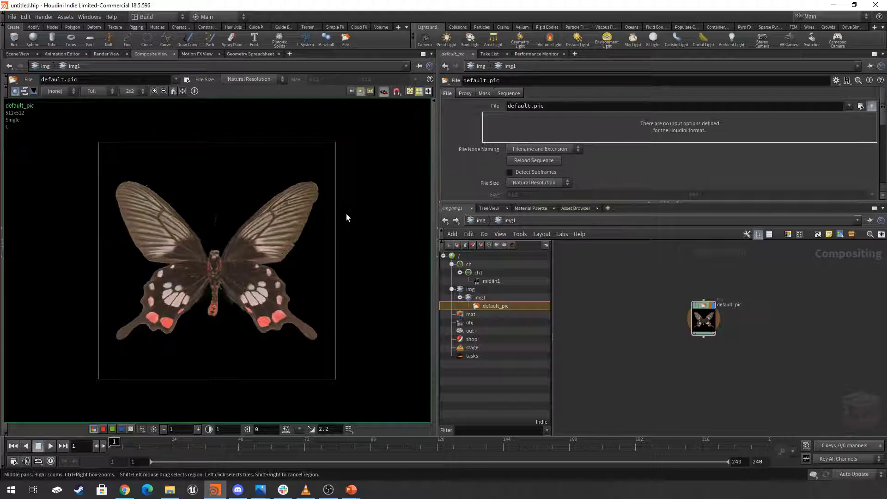
middle_drag(667, 374, 643, 370)
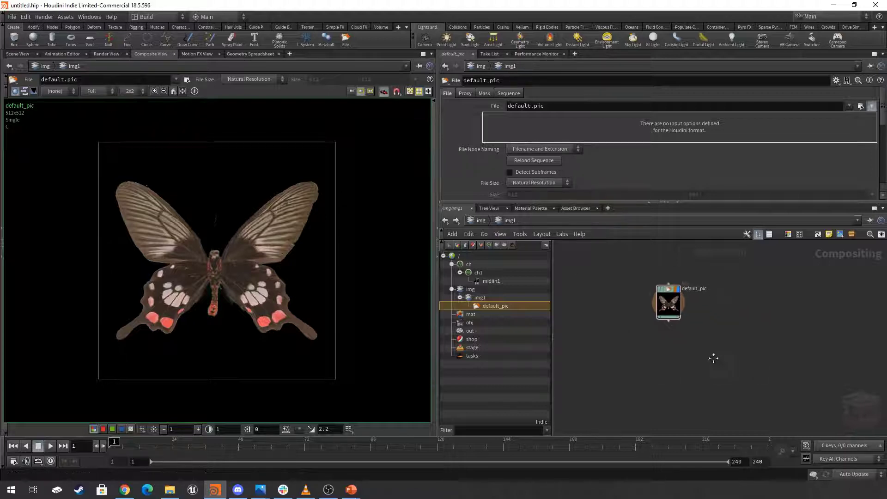
Add a Blur node below default_pic and connect default_pic's output to its first input
scroll(666, 341, up, 4)
key(Tab)
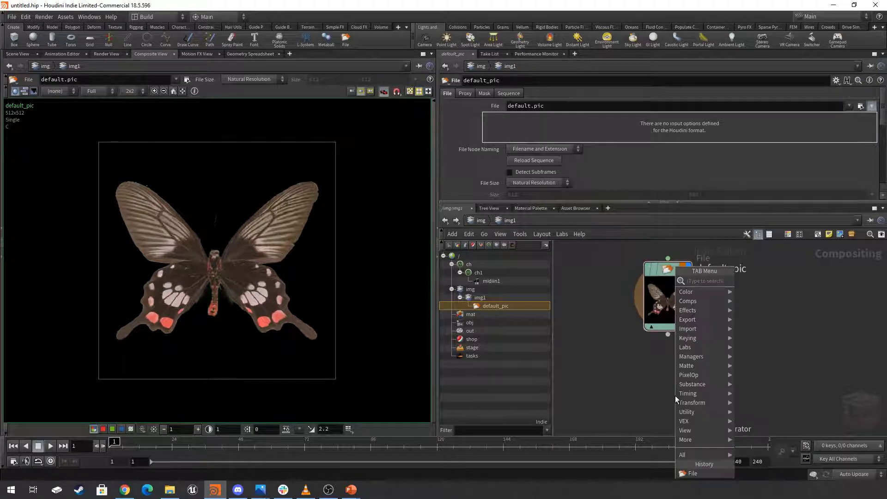
text(blur)
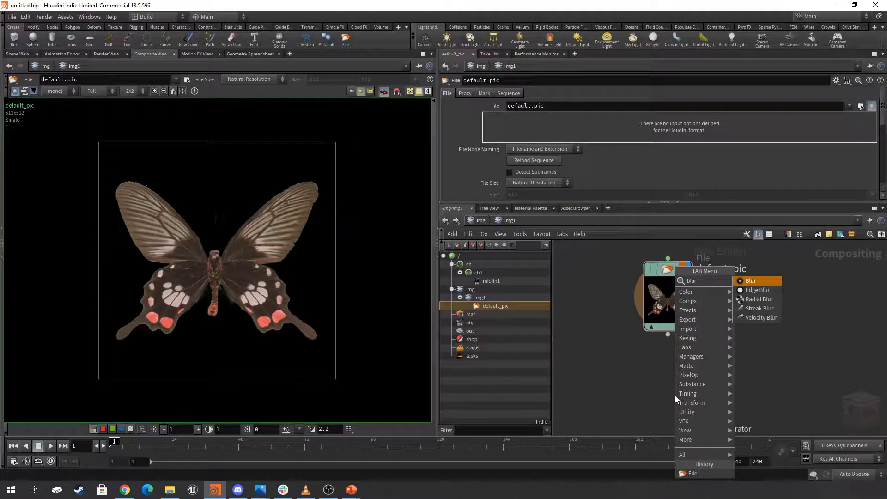
key(Return)
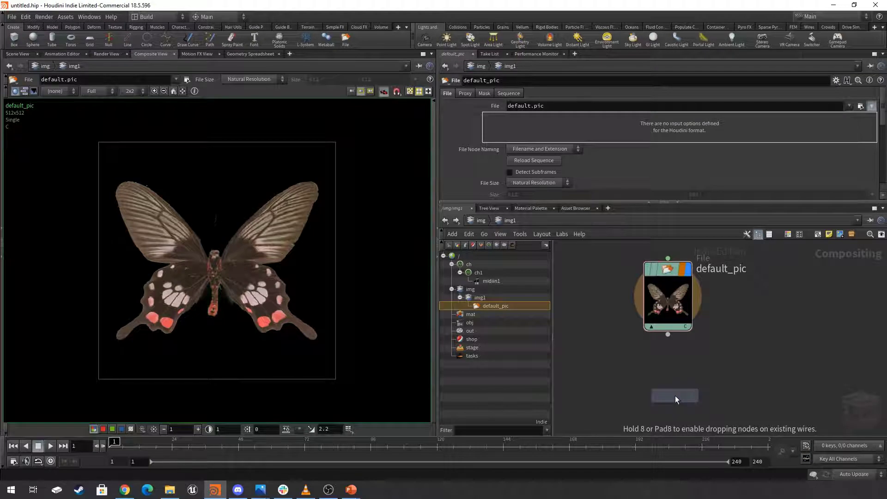
click(666, 388)
middle_drag(746, 336, 740, 289)
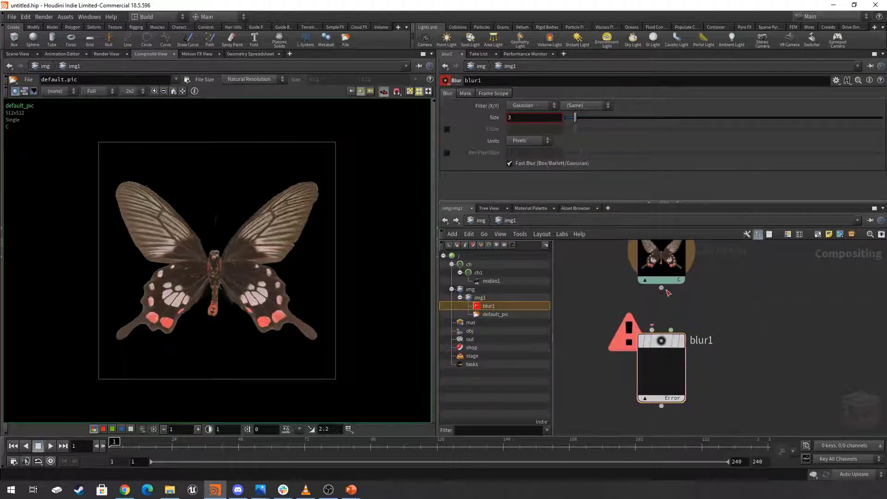
drag(661, 287, 652, 329)
middle_drag(722, 294, 719, 325)
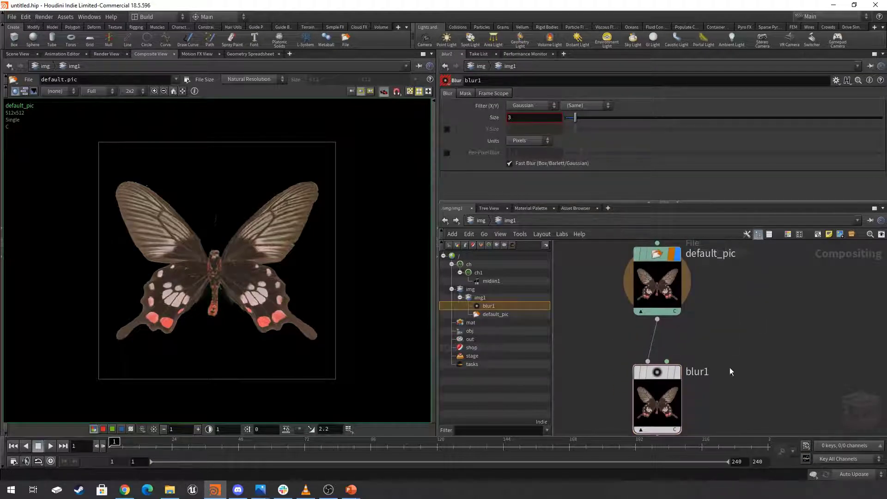
middle_drag(730, 367, 742, 341)
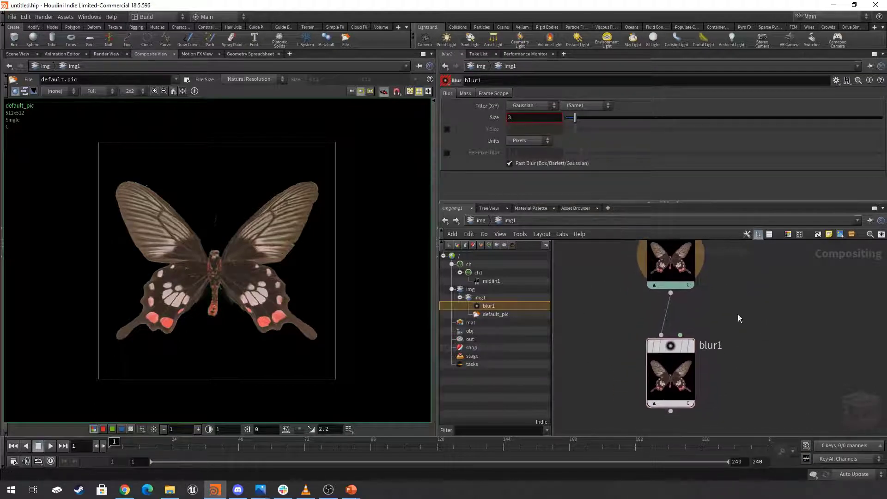
Display the blur1 node's result and set its blur size to 28.8 pixels
click(691, 347)
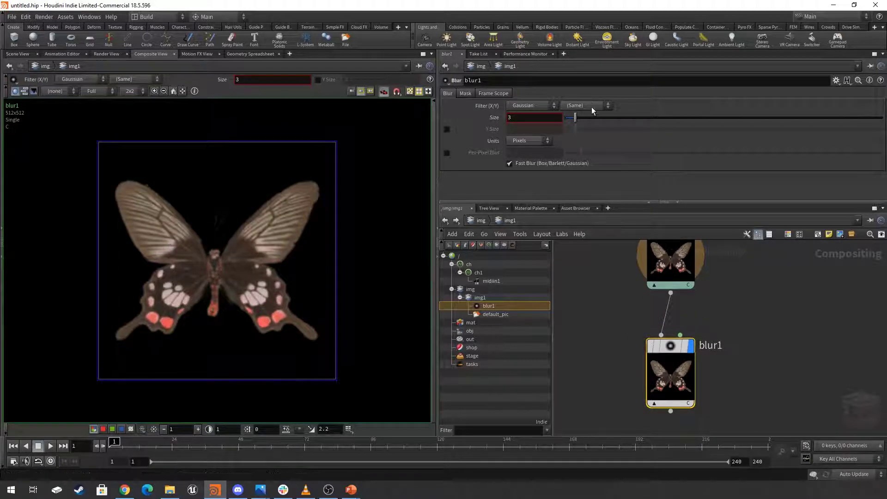
drag(575, 117, 656, 121)
scroll(763, 311, down, 2)
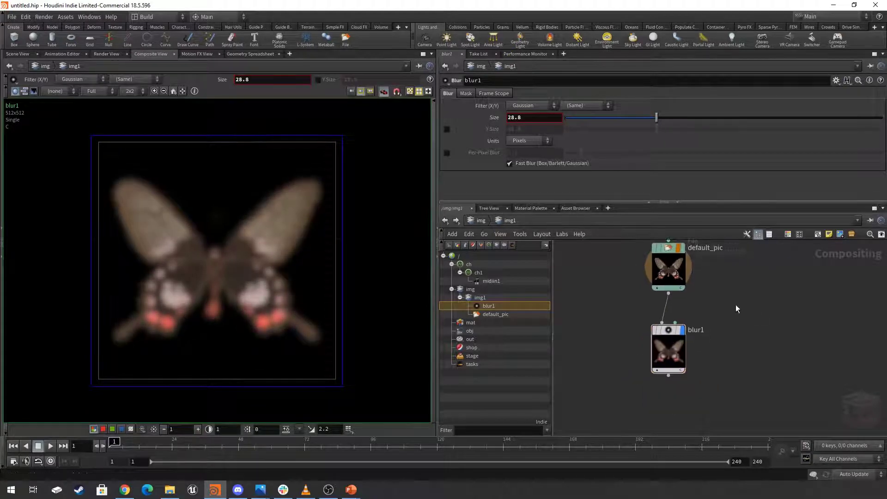
View the blurred image's red, green, blue and alpha channels one by one, and return to the full-colour display
click(103, 429)
click(112, 429)
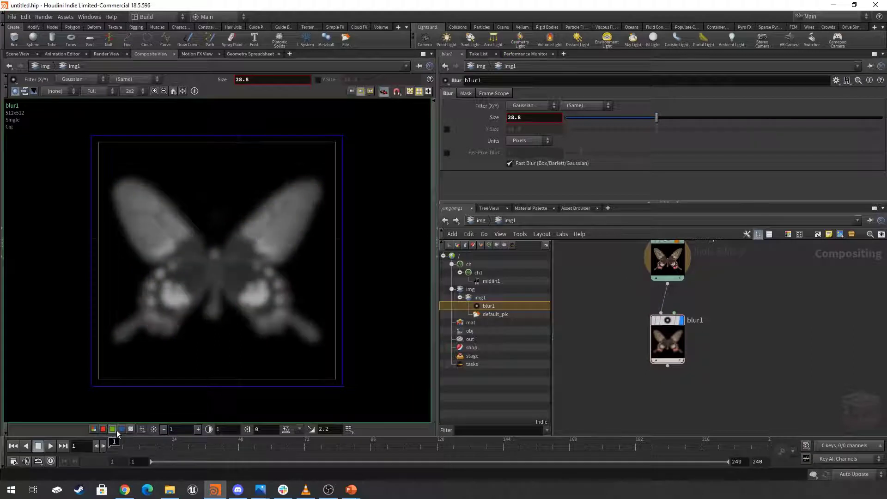
click(121, 429)
click(130, 429)
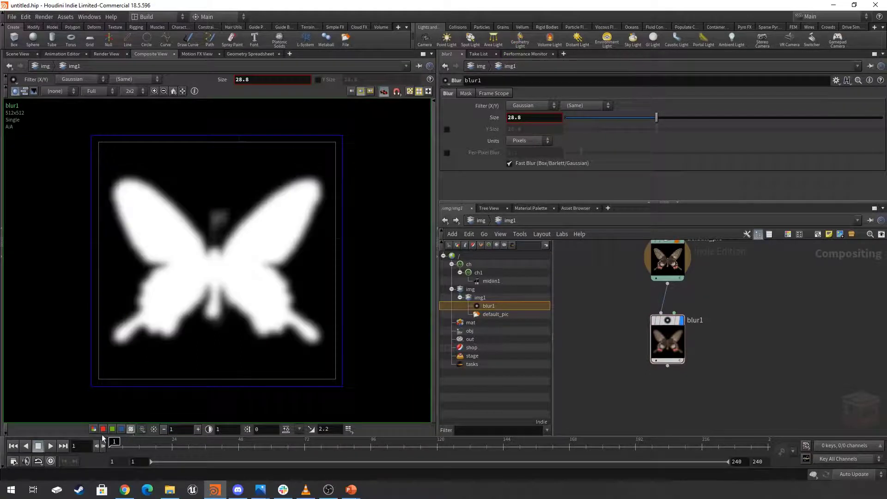
click(93, 429)
key(h)
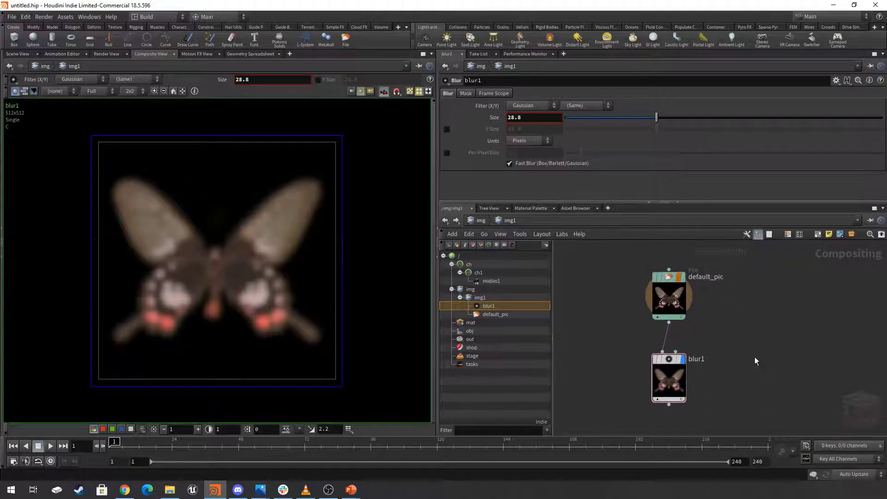
middle_drag(755, 357, 742, 318)
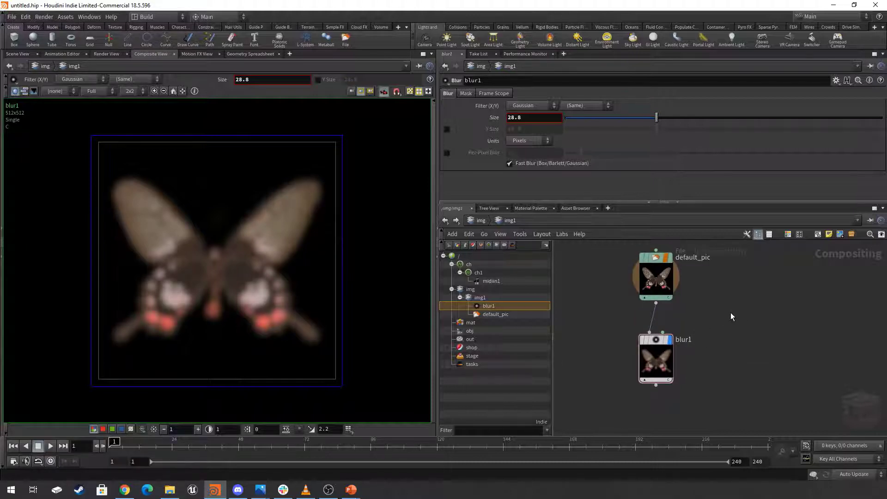
Go back up to the root level and move the mat and shop containers together below img
click(458, 256)
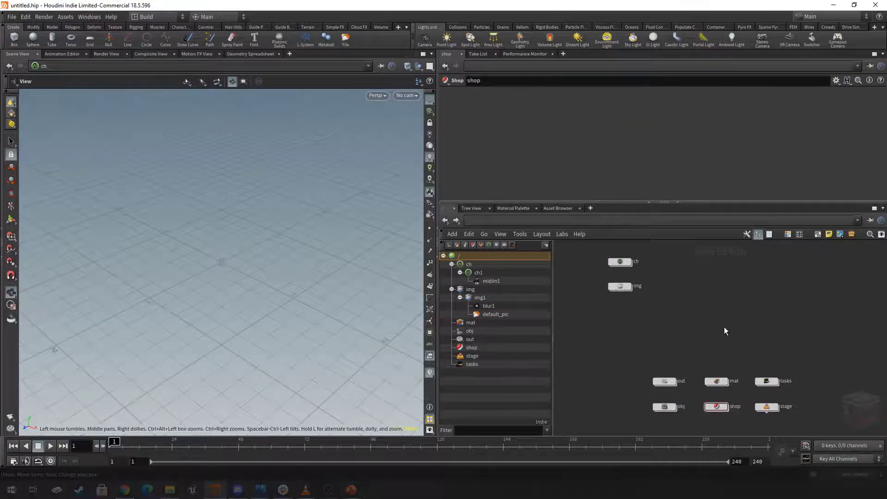
drag(737, 346, 705, 390)
drag(694, 420, 695, 419)
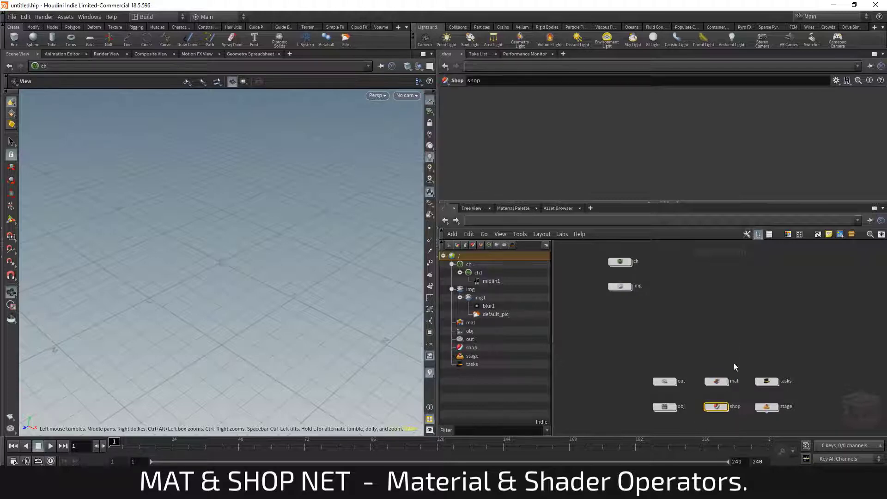
drag(747, 347, 698, 414)
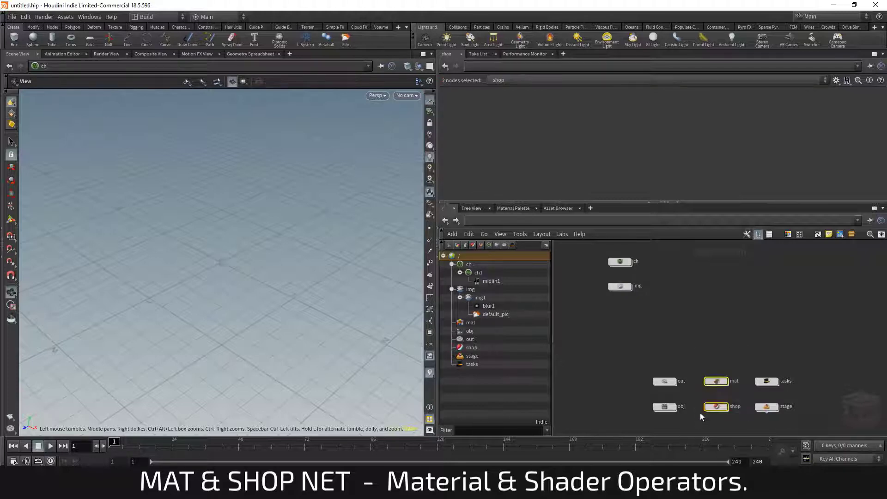
drag(715, 382, 618, 332)
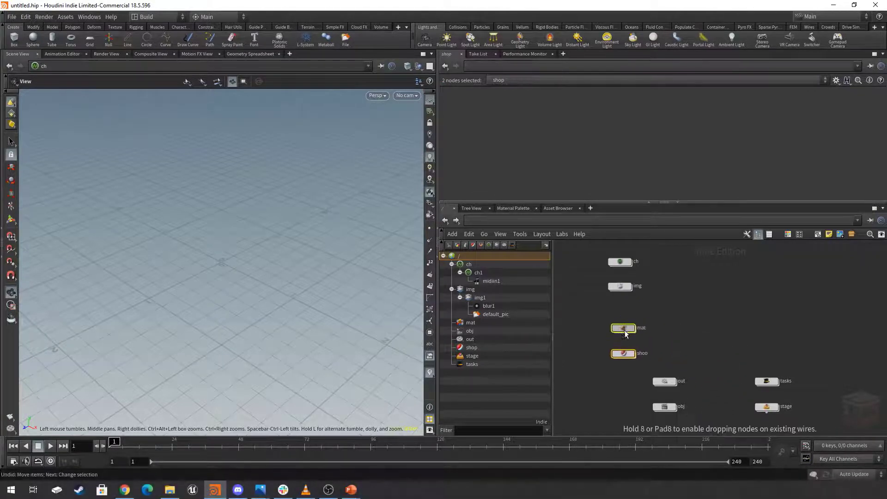
Move the out and obj containers together closer to the tasks and stage containers
click(701, 348)
drag(697, 352, 653, 414)
drag(666, 382, 720, 382)
click(677, 348)
middle_drag(689, 328, 765, 336)
scroll(732, 346, up, 6)
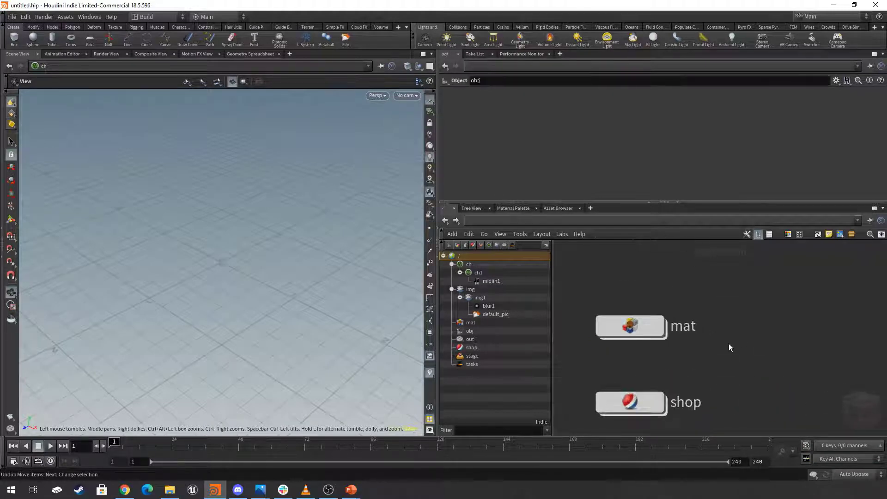
Examine the shop and mat containers at the root level, selecting each in turn
drag(762, 350, 603, 413)
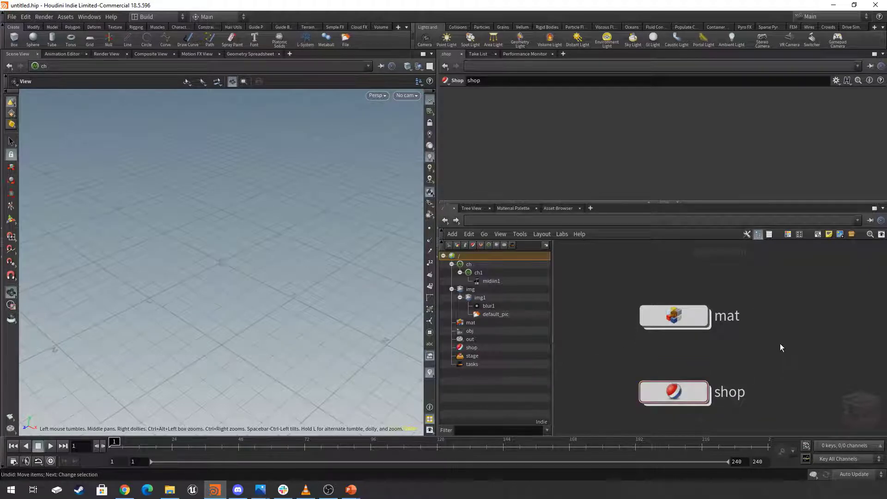
click(696, 321)
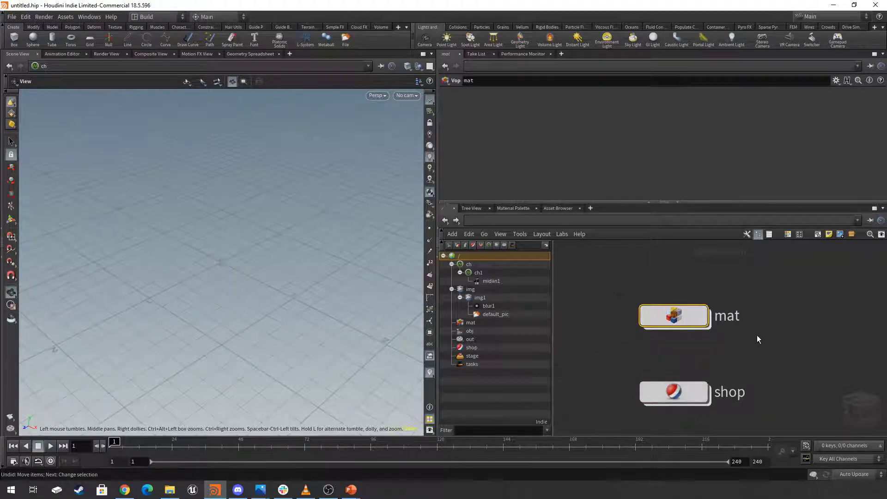
middle_drag(770, 338, 742, 338)
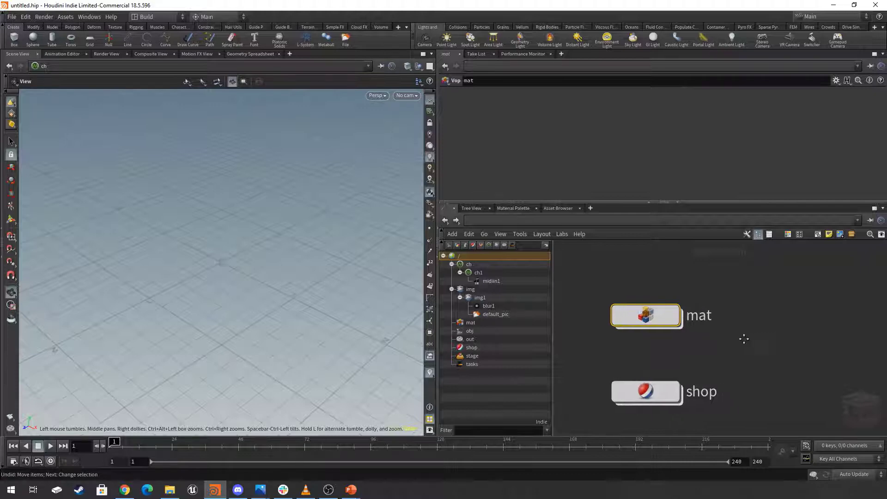
drag(751, 354, 611, 414)
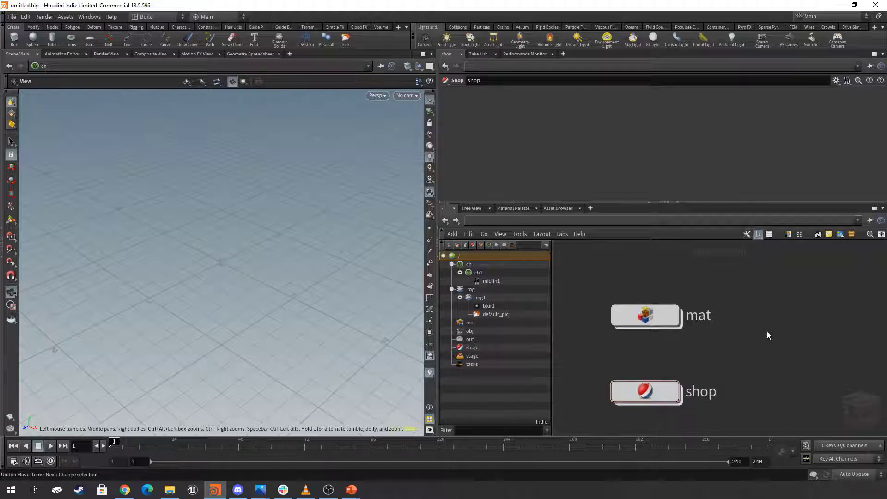
drag(778, 349, 584, 420)
click(755, 336)
scroll(755, 336, down, 2)
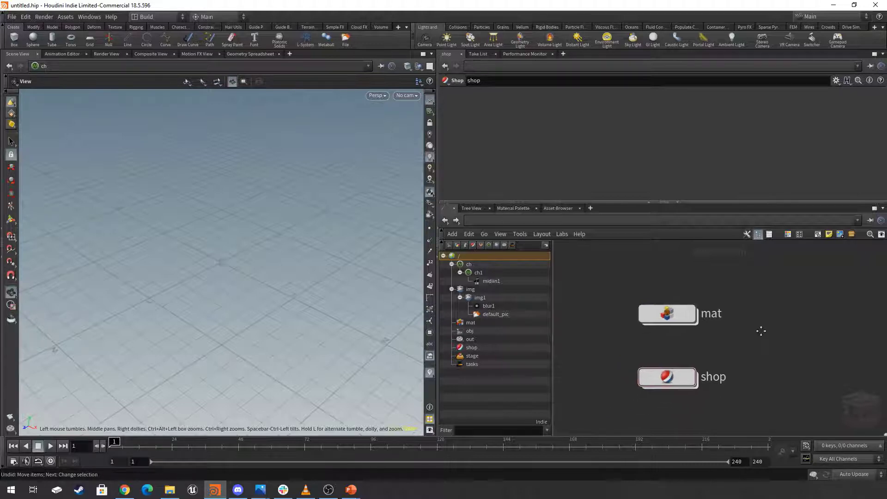
middle_drag(759, 331, 763, 337)
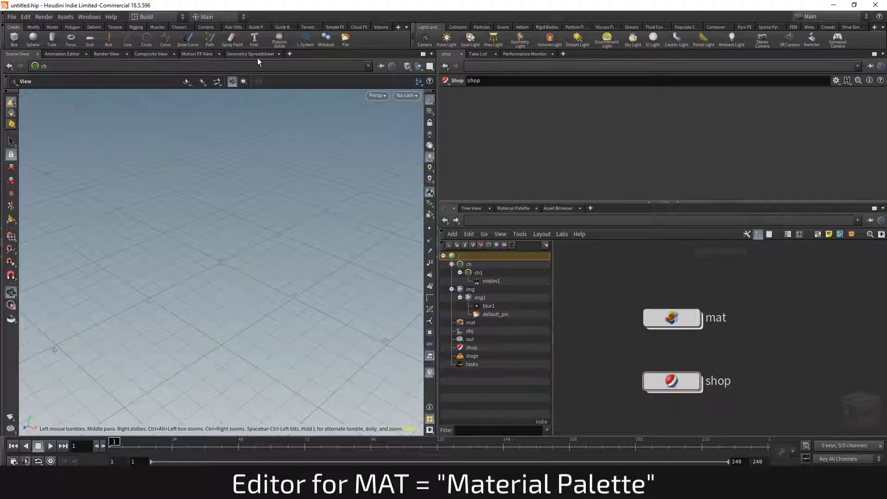
Open a Material Palette as a new pane tab beside the Geometry Spreadsheet
click(289, 55)
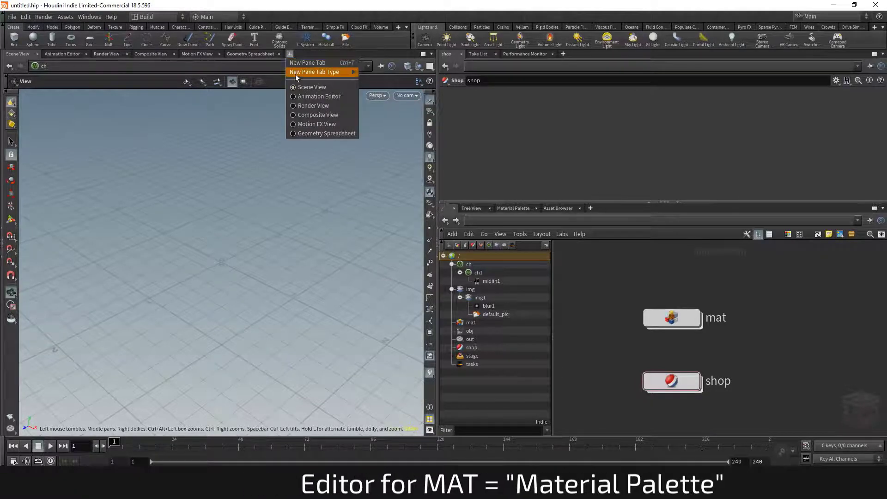
mouse_move(309, 73)
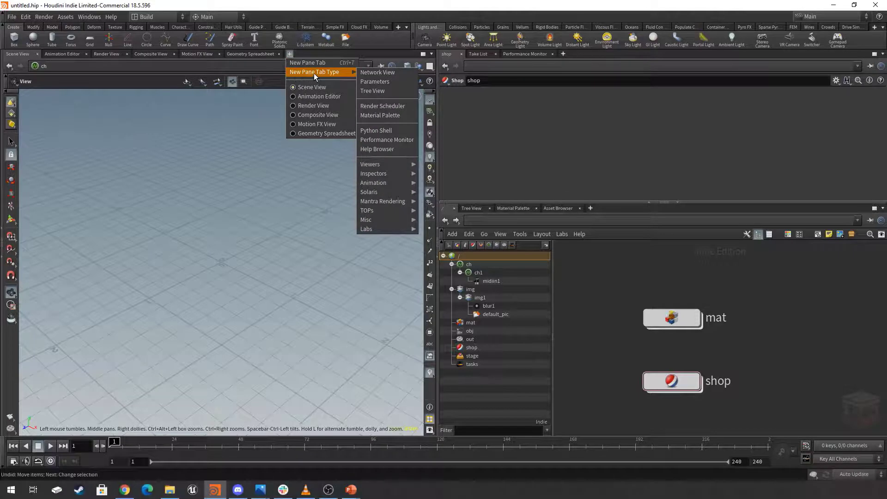
click(387, 117)
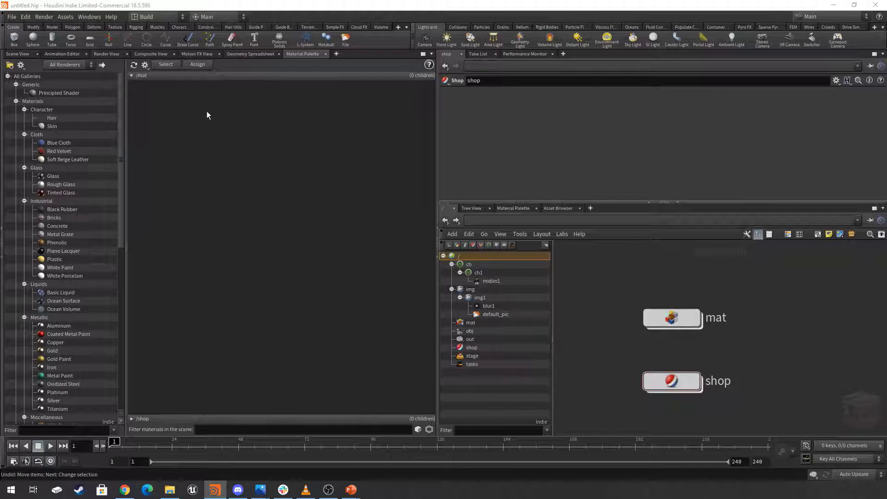
Expand and collapse the palette's /shop section, and add the Basic Diffuse utility material to /mat
click(132, 419)
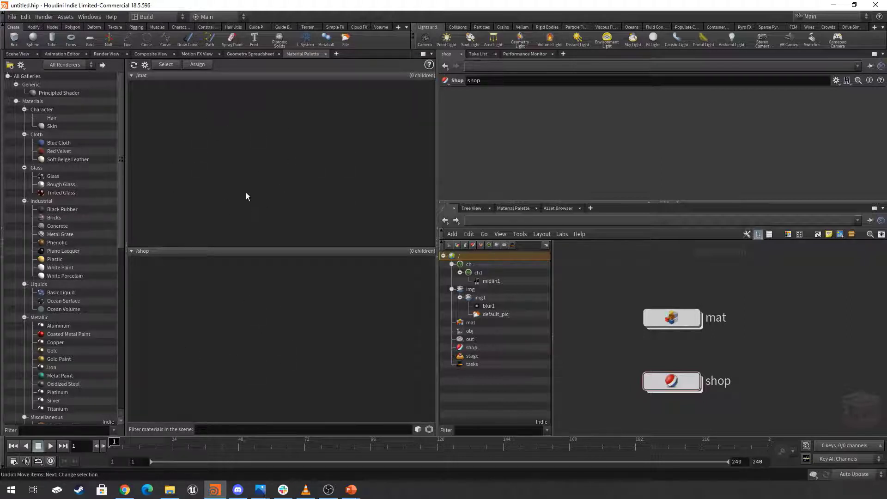
click(131, 251)
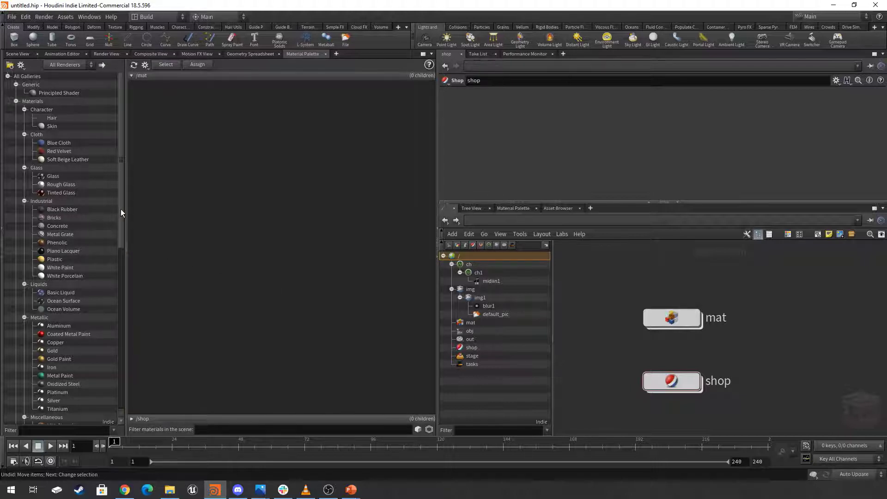
drag(121, 210, 121, 385)
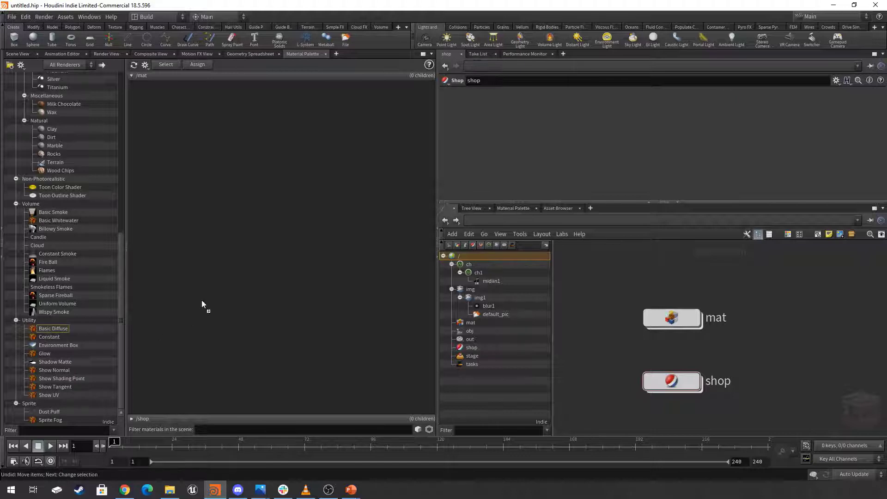
drag(233, 183, 232, 183)
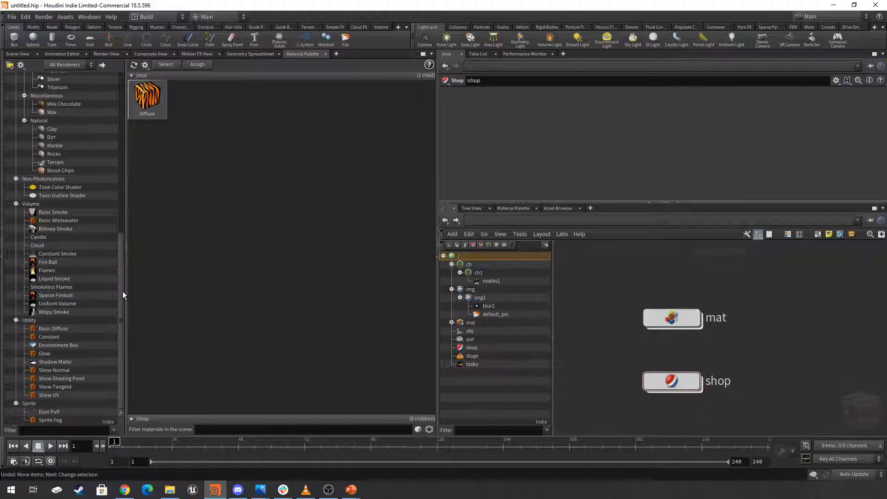
Filter the material gallery by "rock" and add the Rocks material to /mat
drag(122, 291, 120, 126)
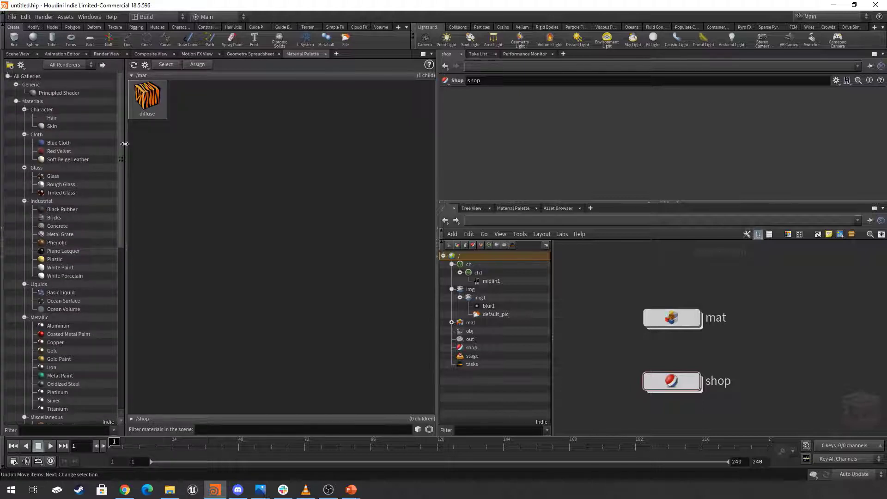
click(45, 428)
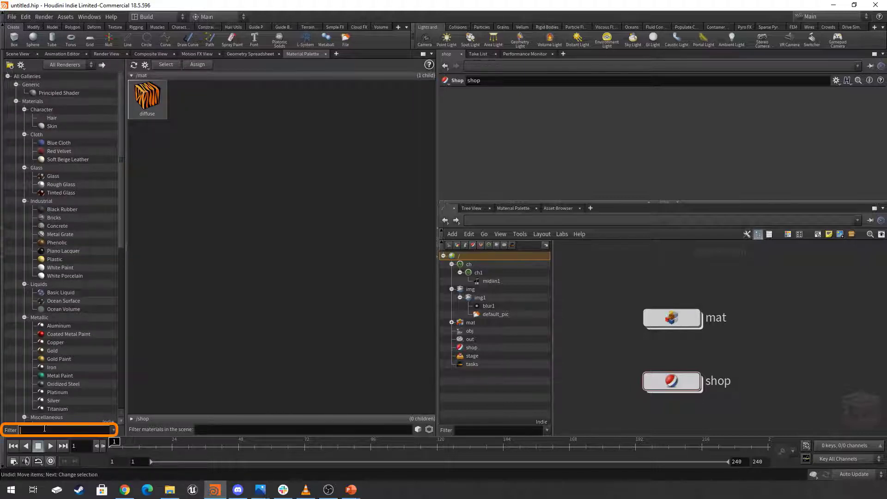
text(rock)
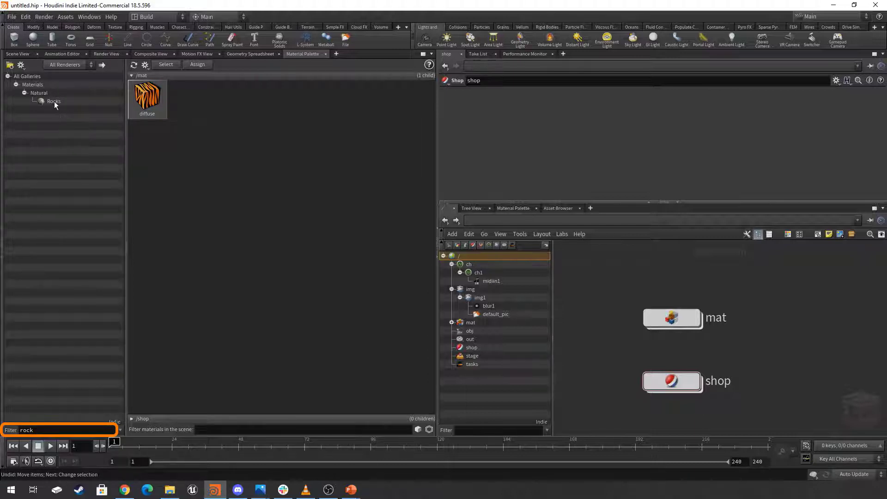
click(51, 102)
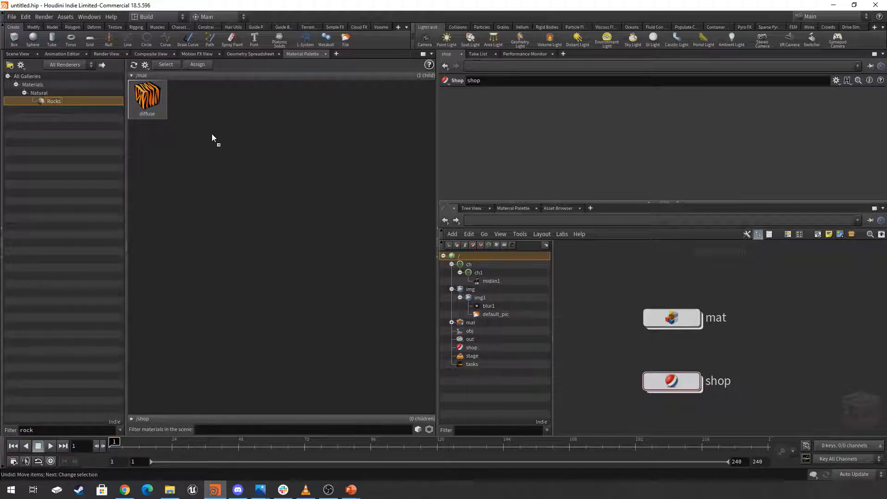
drag(198, 101, 197, 103)
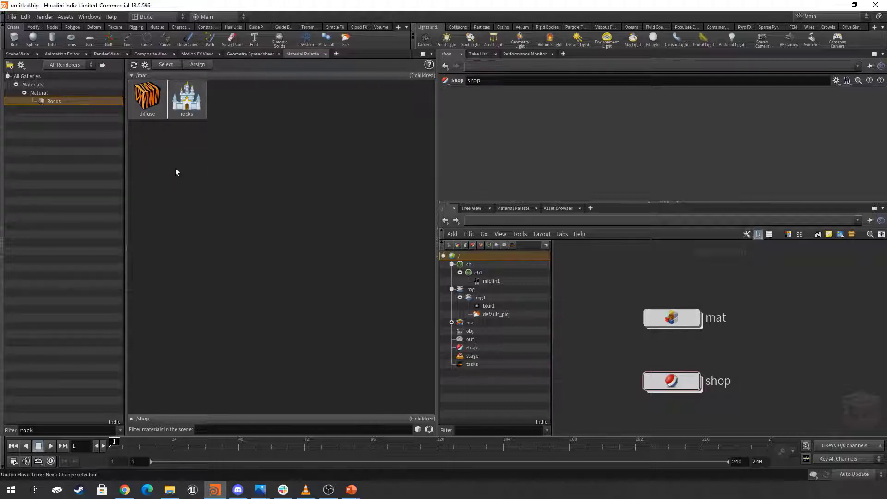
Clear the material gallery filter, and inside /mat line up the diffuse node directly above the rocks node
drag(93, 430, 16, 431)
key(BackSpace)
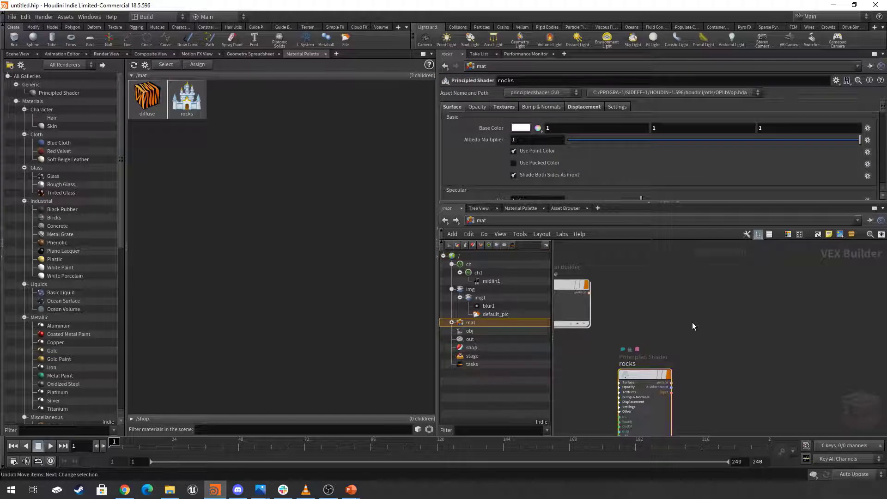
key(h)
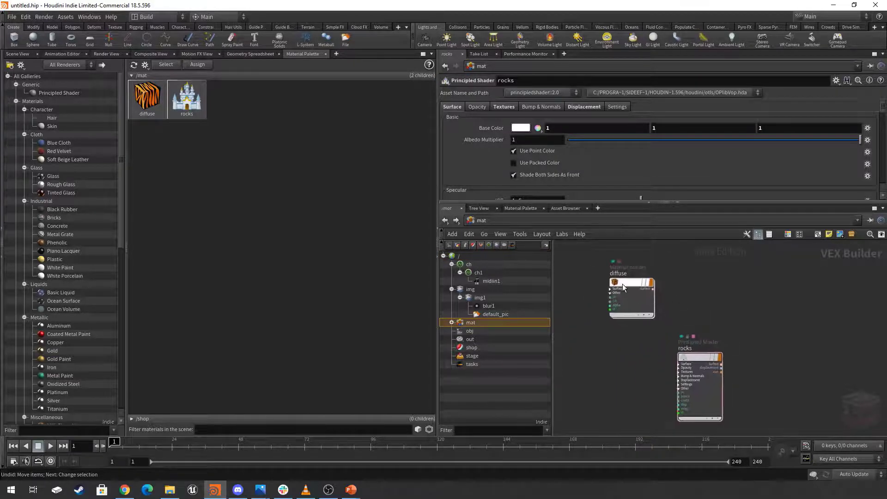
drag(622, 283, 695, 284)
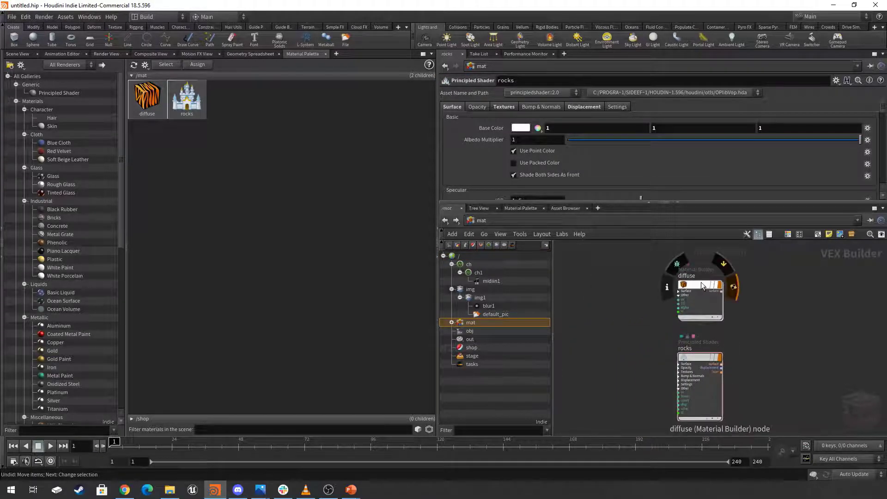
key(h)
mouse_move(685, 353)
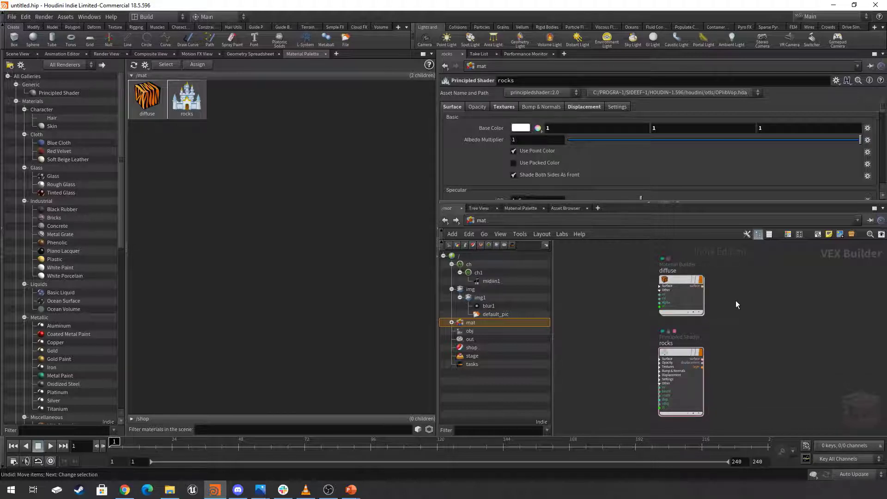
Expand mat in the network tree and move the diffuse node slightly further up from rocks
mouse_move(687, 282)
click(451, 323)
click(681, 278)
drag(679, 279, 680, 272)
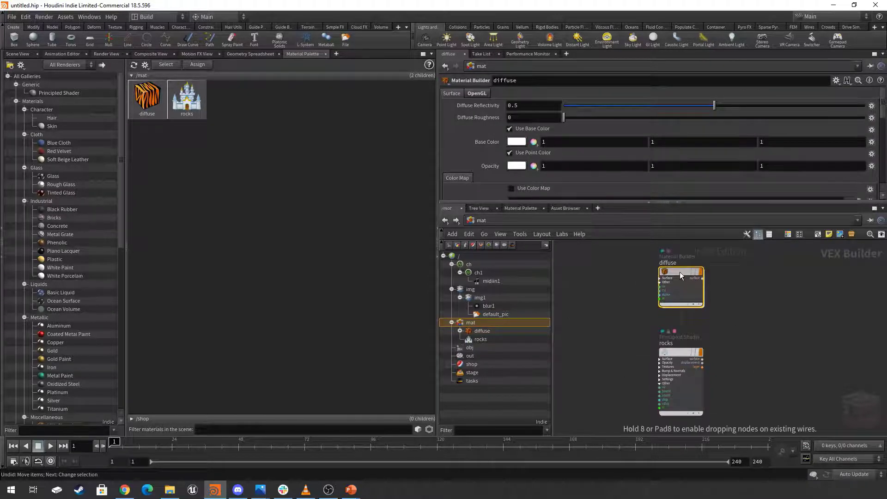
middle_drag(739, 283, 739, 290)
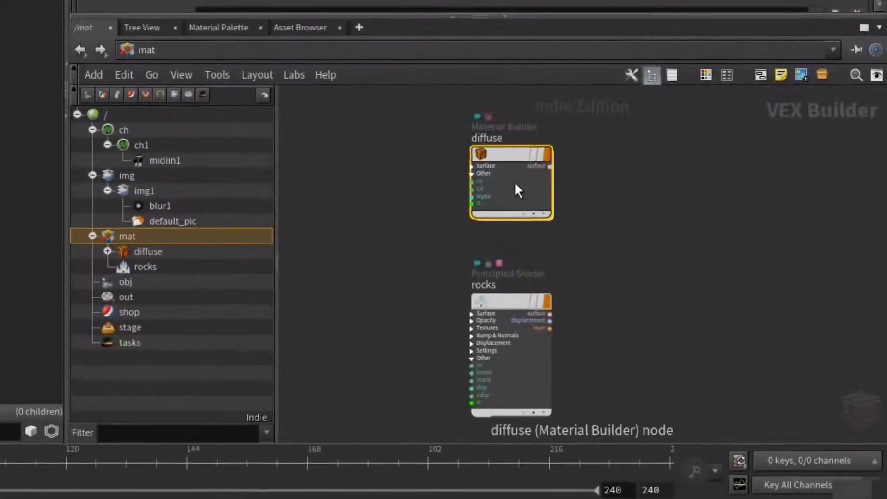
Expand diffuse in the network tree, examine the nodes nested in its classicshadercore1 and alphamix1, and collapse classicshadercore1 again
click(104, 250)
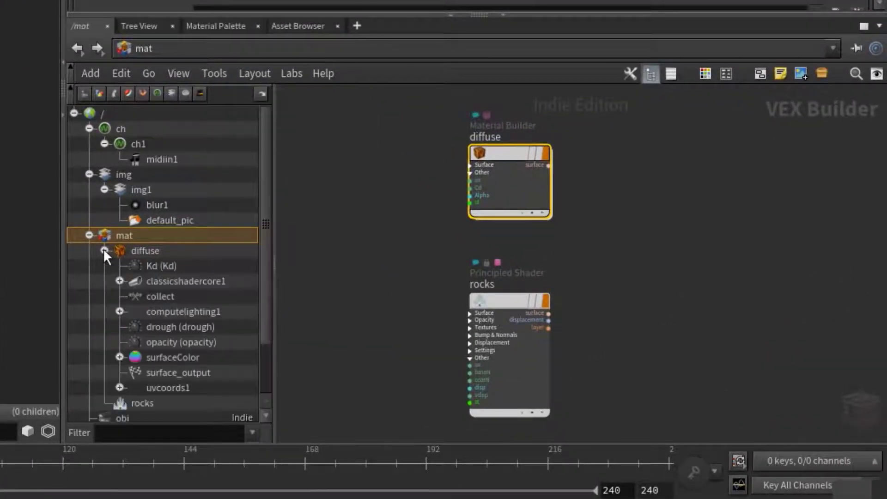
click(119, 281)
scroll(125, 331, down, 4)
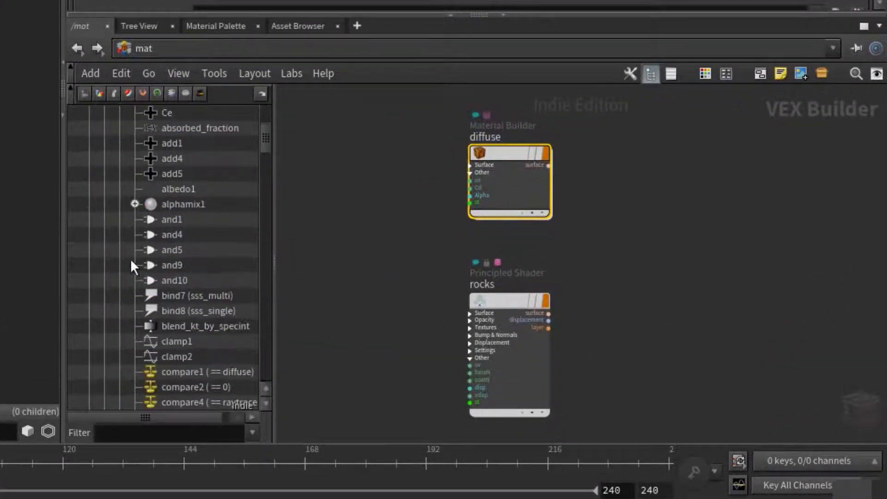
click(135, 204)
scroll(132, 228, down, 15)
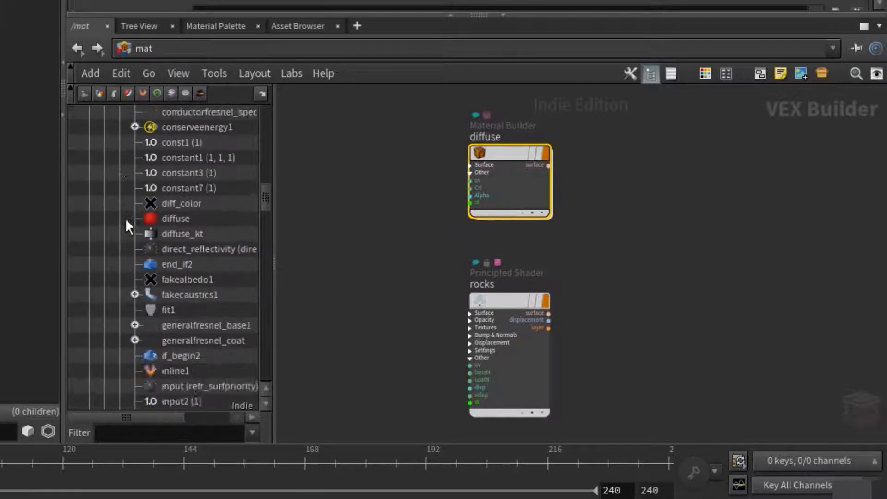
scroll(125, 218, up, 8)
scroll(123, 218, up, 9)
click(135, 295)
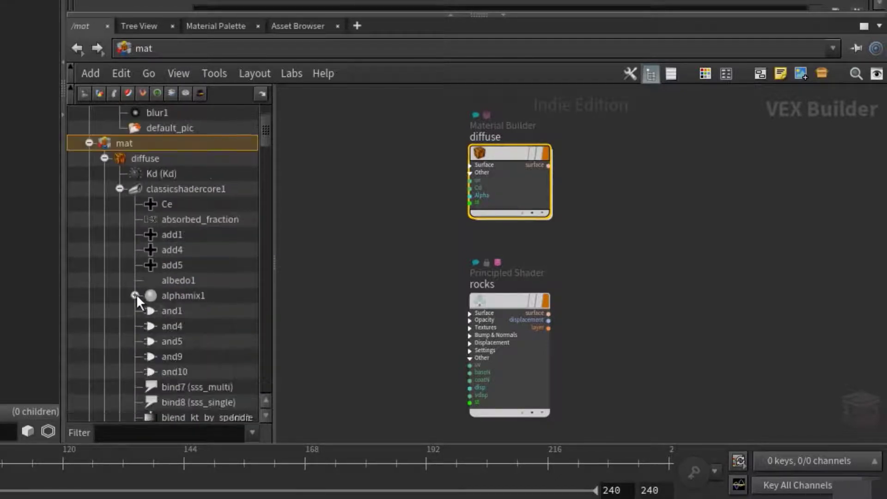
click(119, 189)
Enter the diffuse material builder to examine its shader network, and return to the root level
click(707, 219)
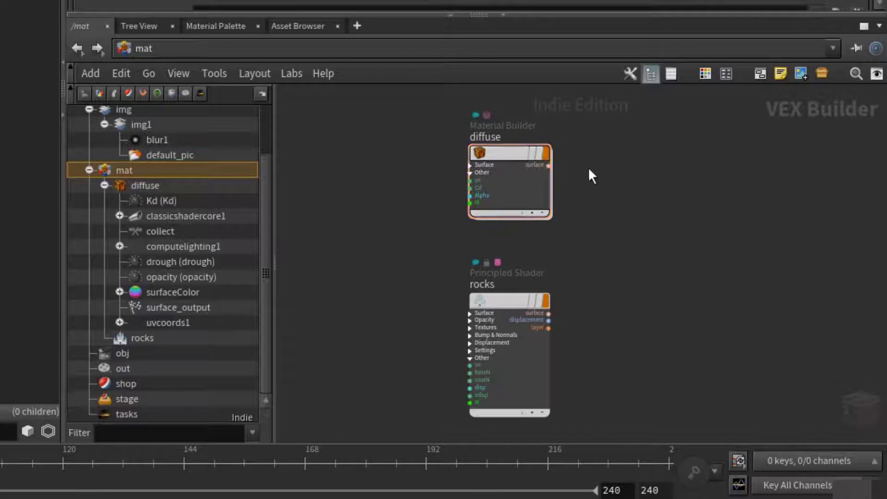
scroll(509, 199, up, 5)
middle_drag(519, 158, 485, 224)
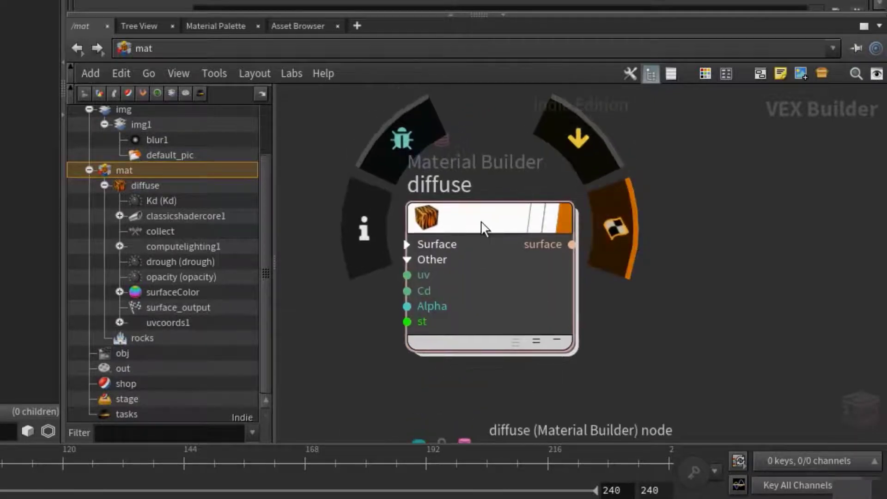
double_click(488, 228)
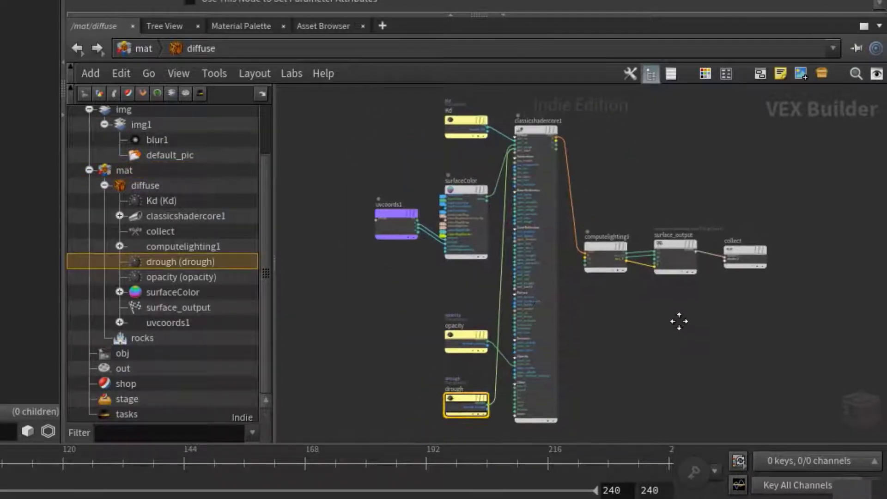
key(u)
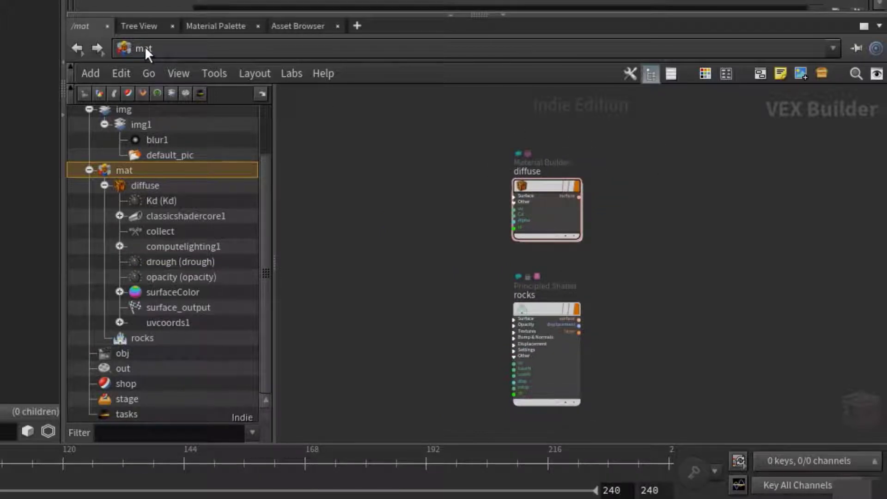
scroll(177, 157, up, 3)
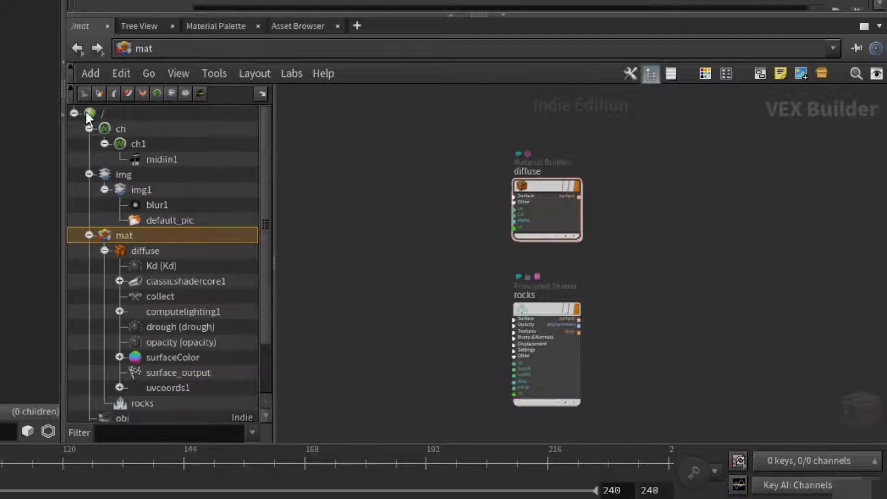
click(110, 113)
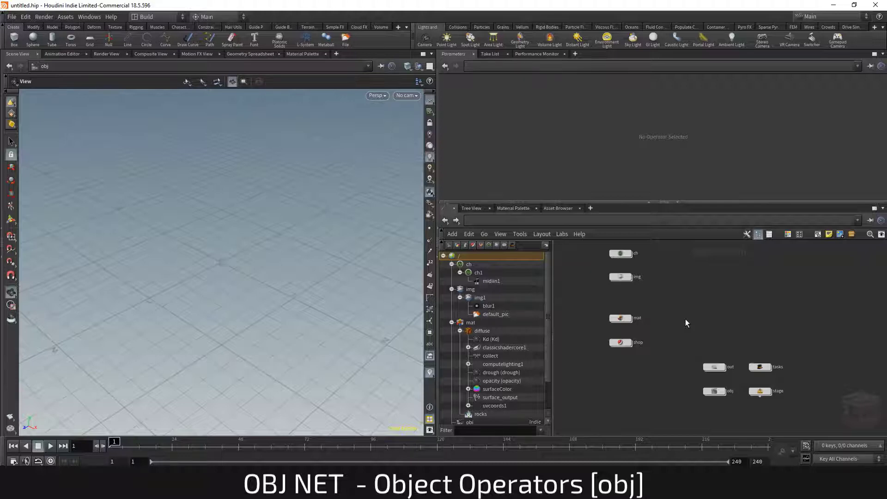
Move the obj container at the root level to below shop, and collapse diffuse in the network tree
middle_drag(716, 387, 746, 368)
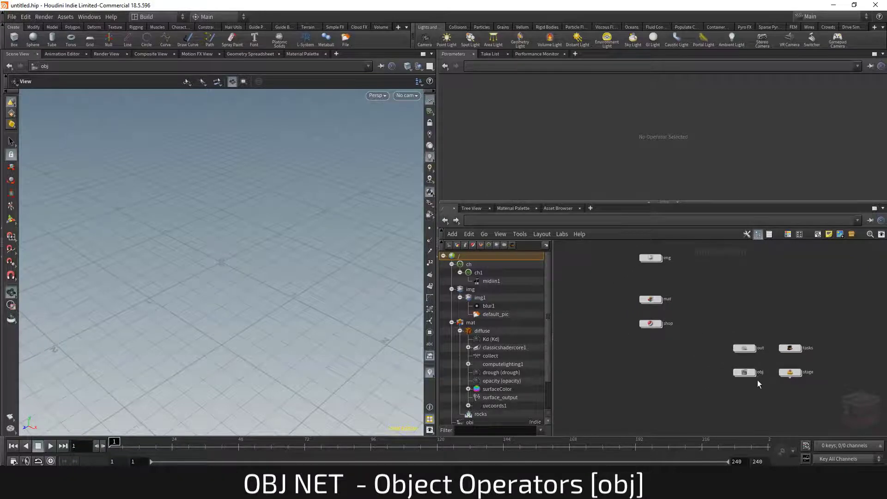
scroll(758, 381, up, 5)
click(741, 366)
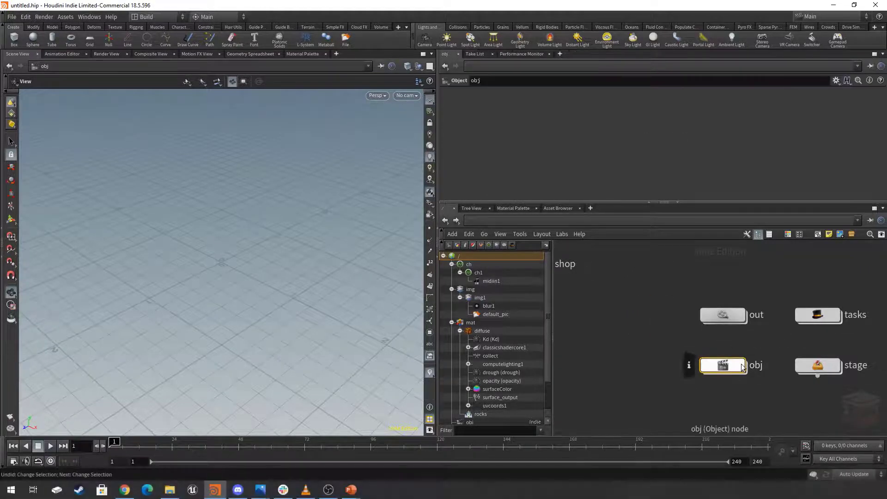
drag(741, 366, 652, 366)
middle_drag(652, 366, 781, 360)
drag(780, 362, 684, 374)
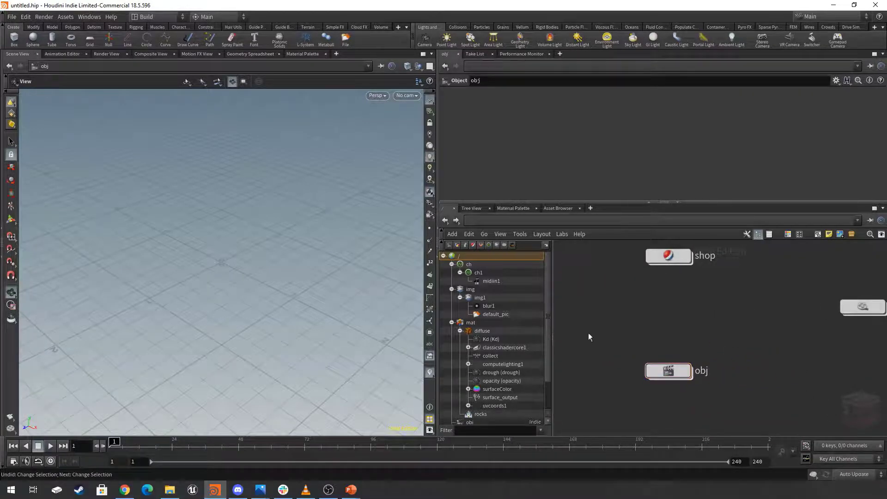
click(460, 331)
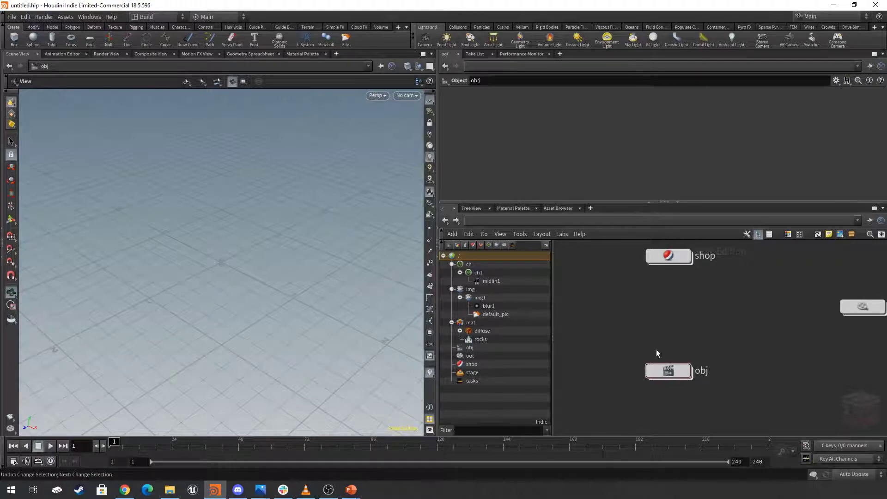
Select the obj container and tumble the Scene View to a lower viewing angle
scroll(712, 392, up, 2)
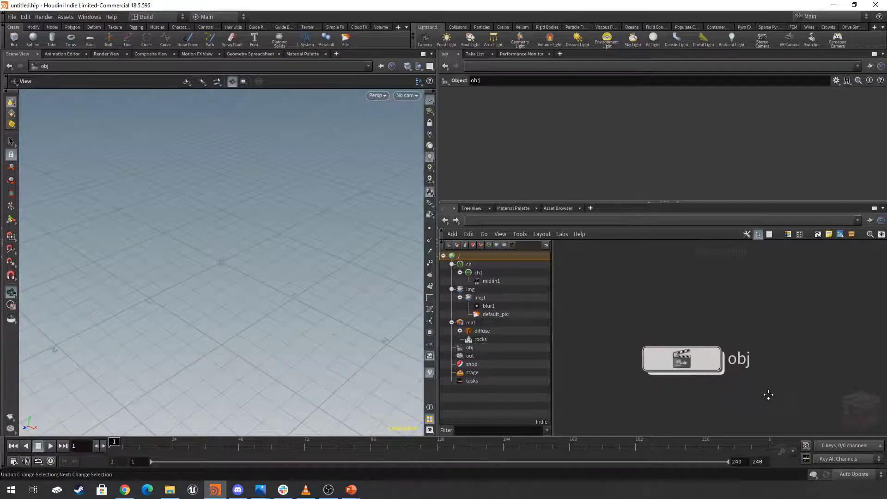
click(692, 364)
middle_drag(708, 322, 702, 322)
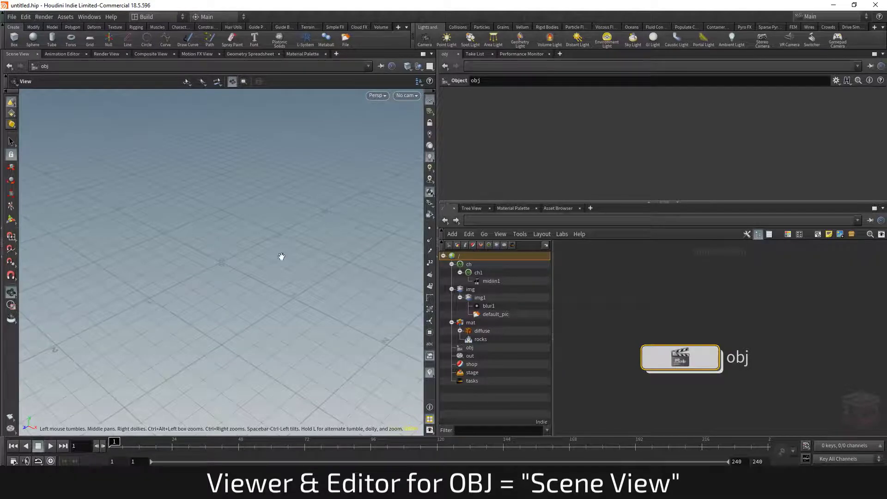
drag(279, 256, 277, 302)
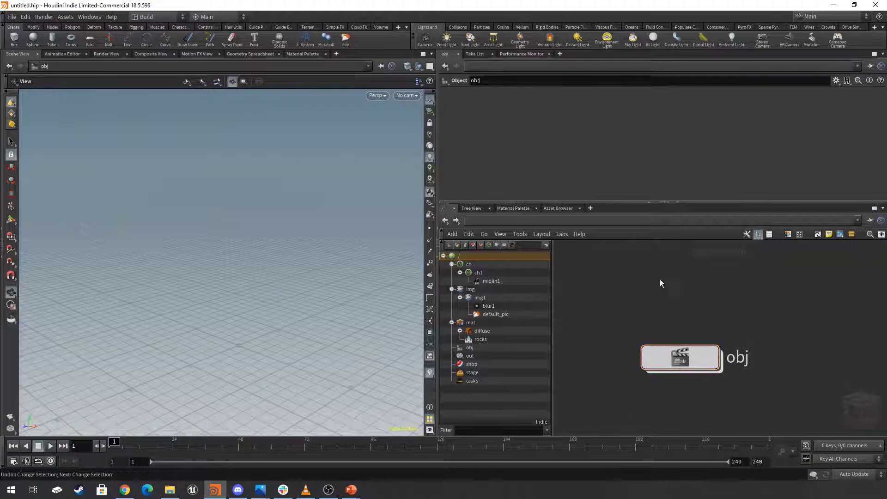
middle_drag(782, 378, 782, 373)
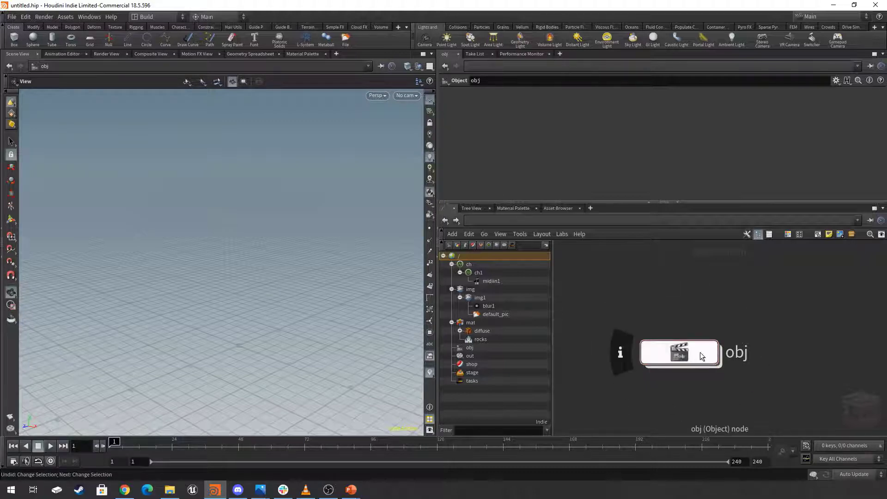
Enter the obj container, add a Geometry node, and expand obj in the network tree
double_click(677, 350)
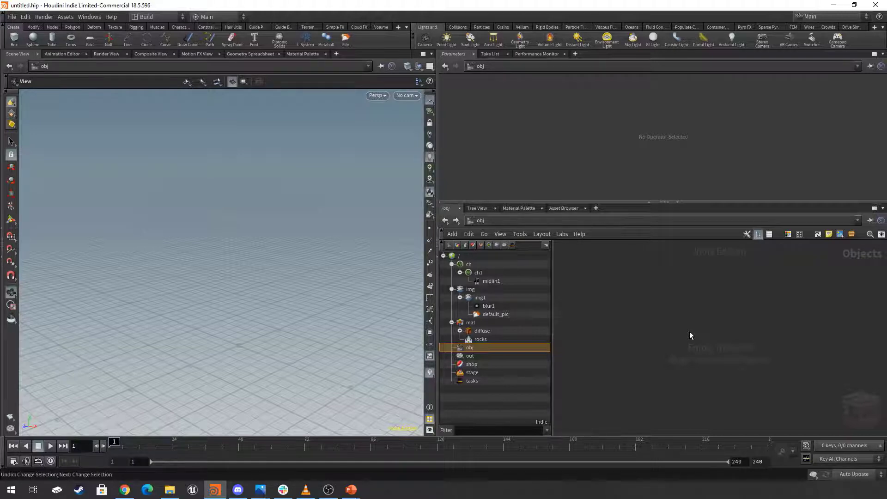
key(Tab)
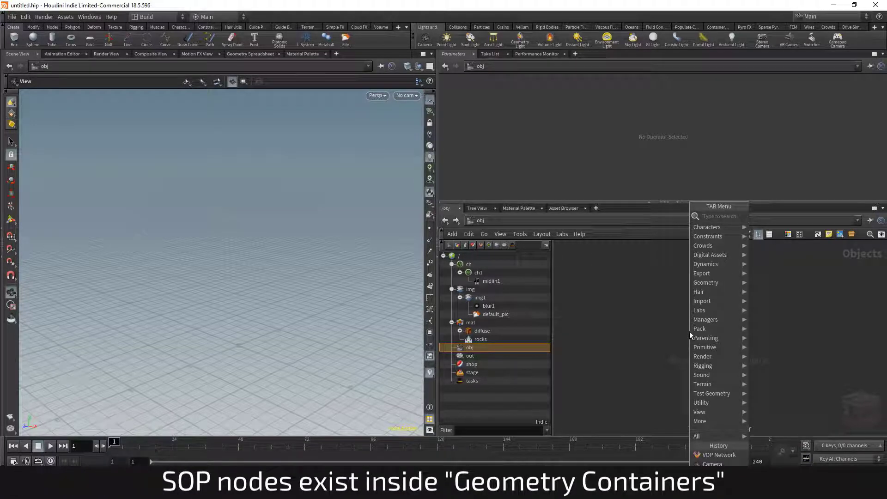
text(geo)
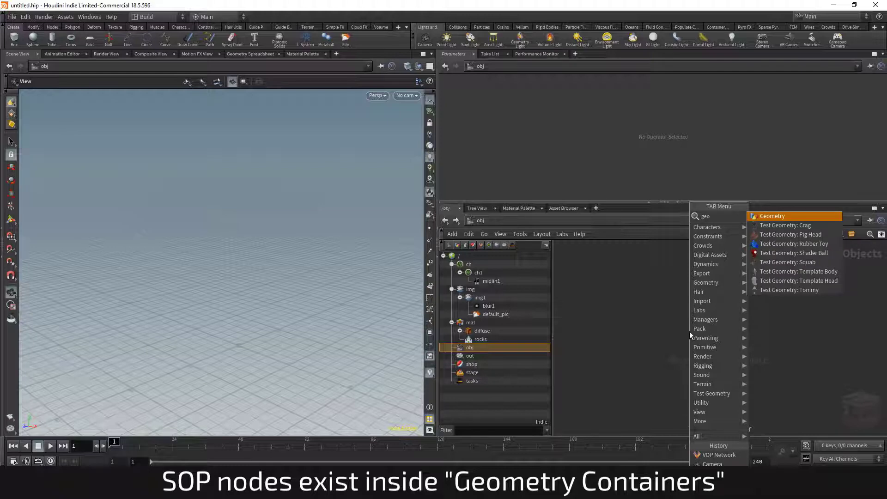
key(Return)
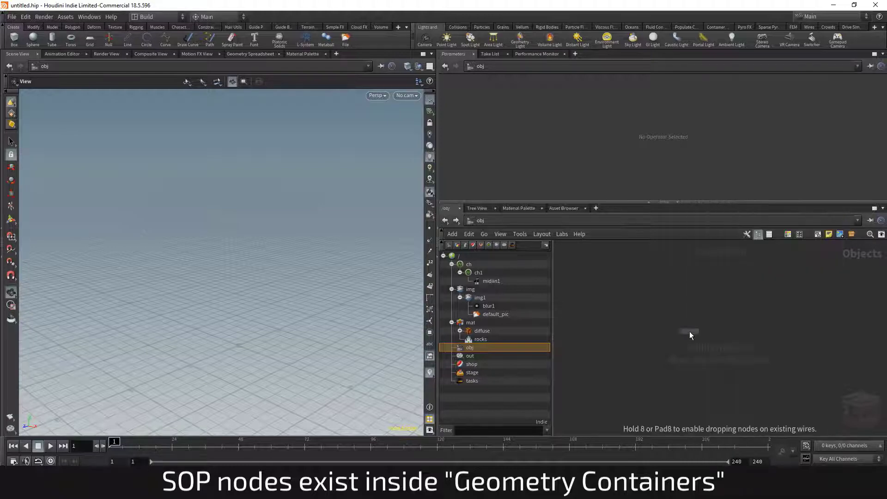
click(686, 323)
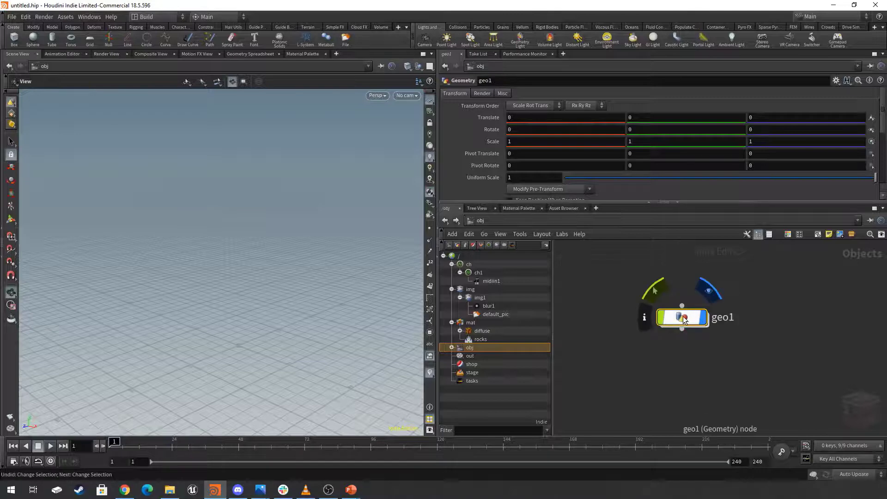
click(451, 348)
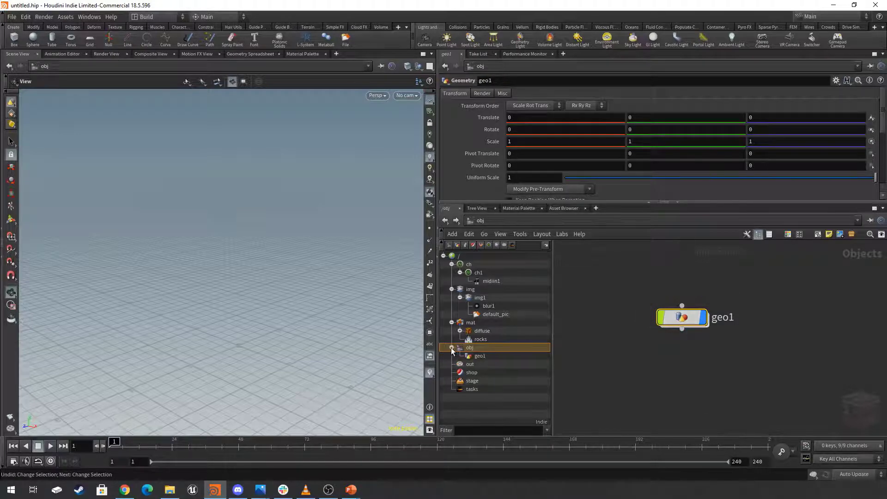
mouse_move(683, 317)
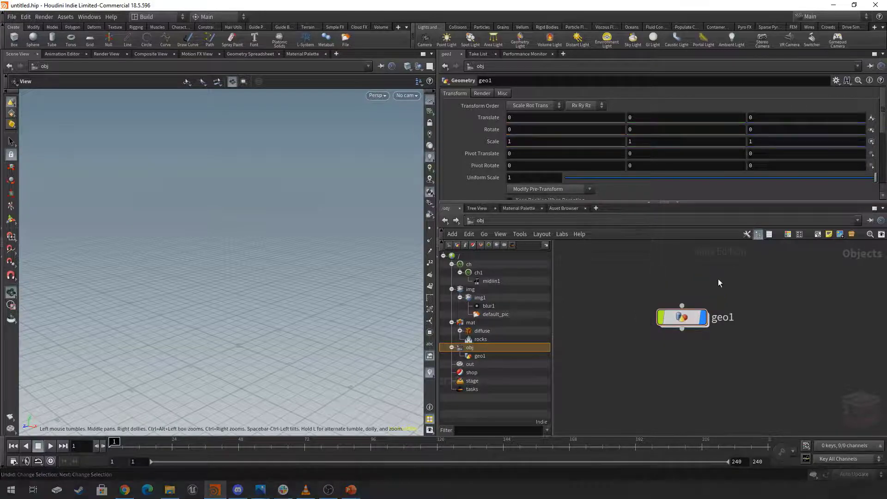
Enter the new geometry container and add a File node inside it
double_click(682, 318)
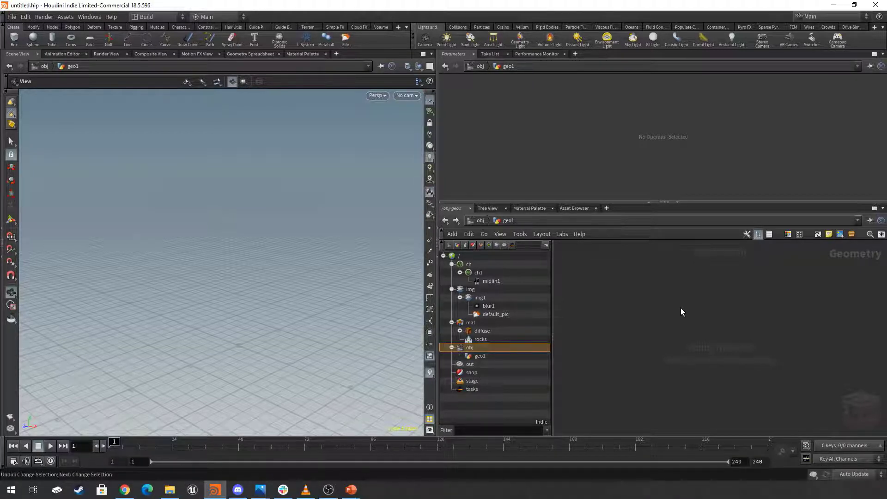
key(Tab)
text(fe)
key(BackSpace)
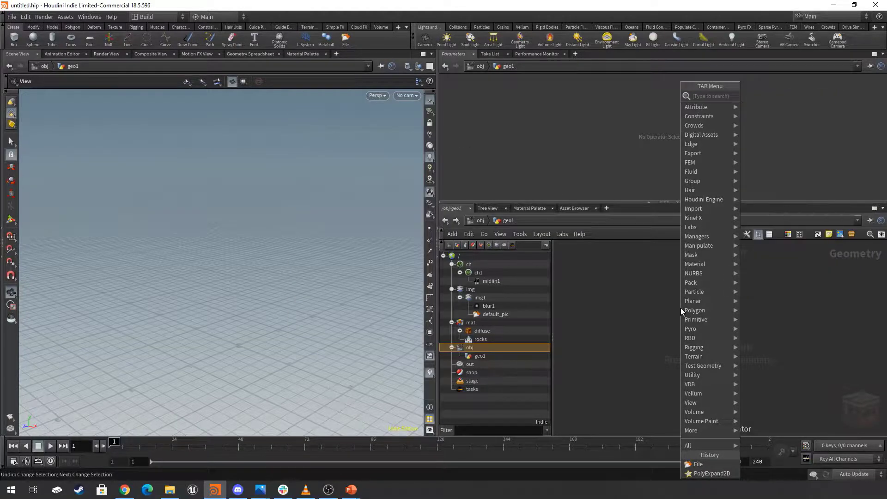
text(ile)
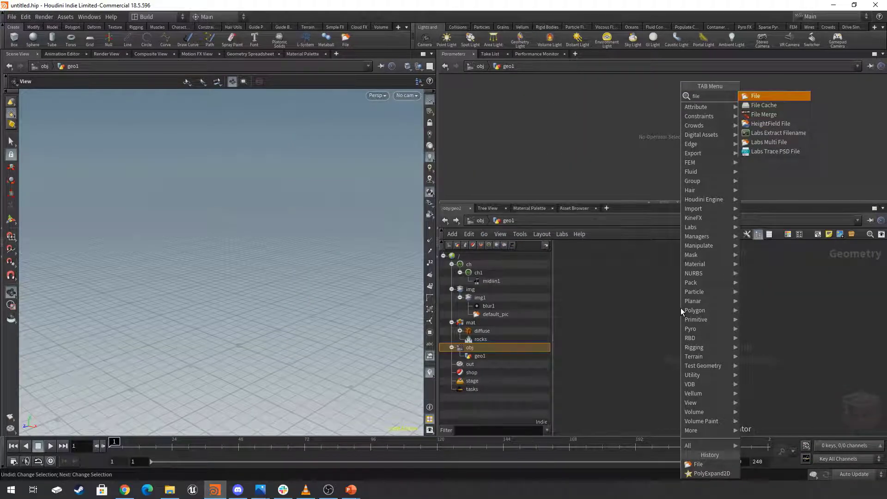
key(Return)
click(687, 303)
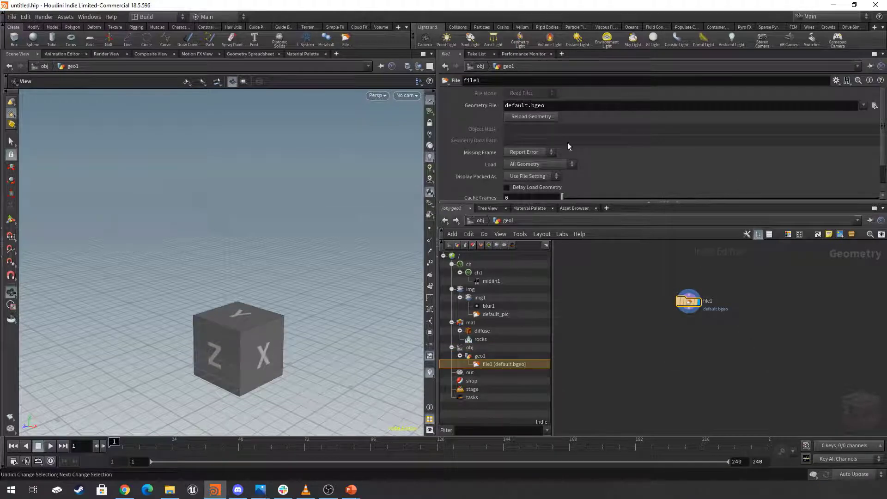
Select the cube's X face and move it inward along X by about 0.6 units
middle_drag(294, 342, 295, 307)
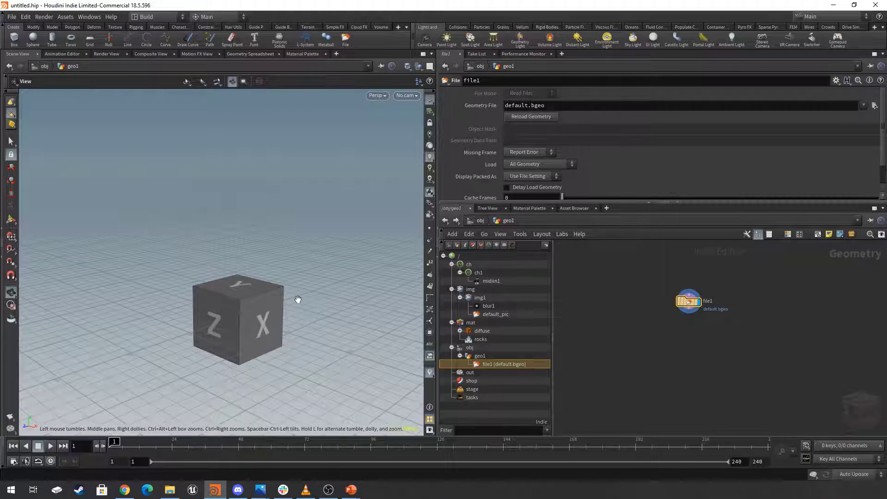
scroll(261, 309, up, 5)
scroll(258, 276, down, 3)
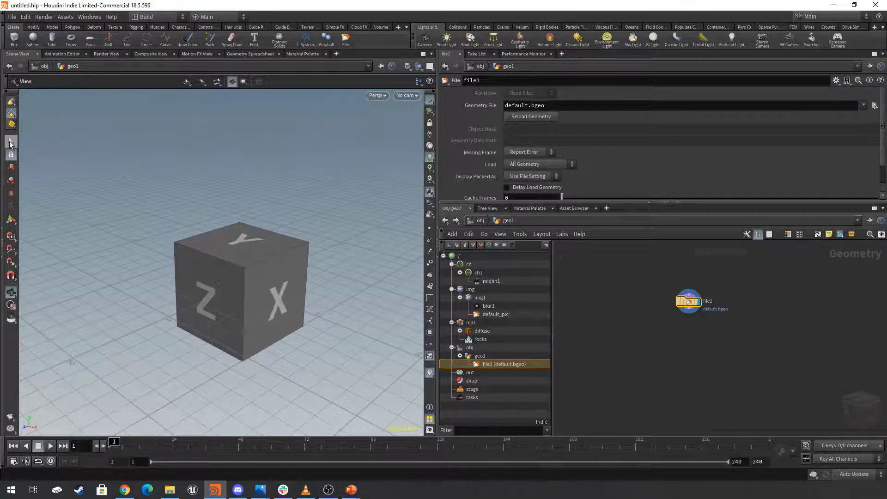
click(11, 143)
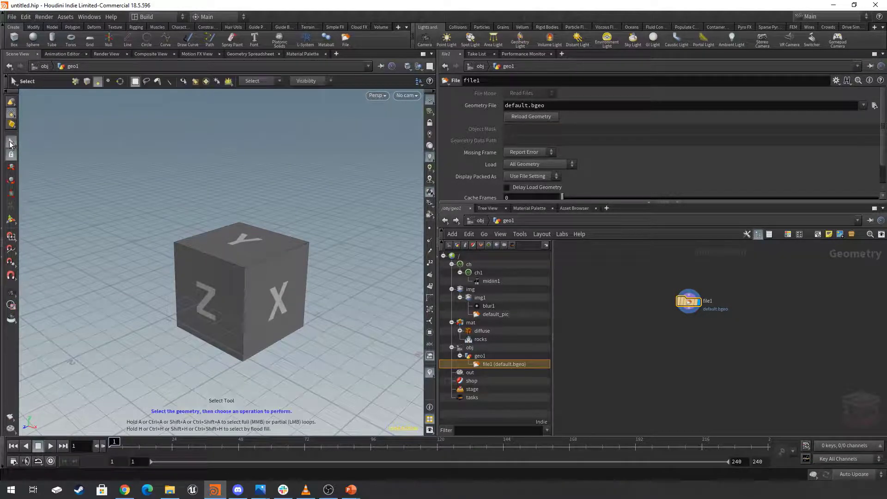
click(270, 273)
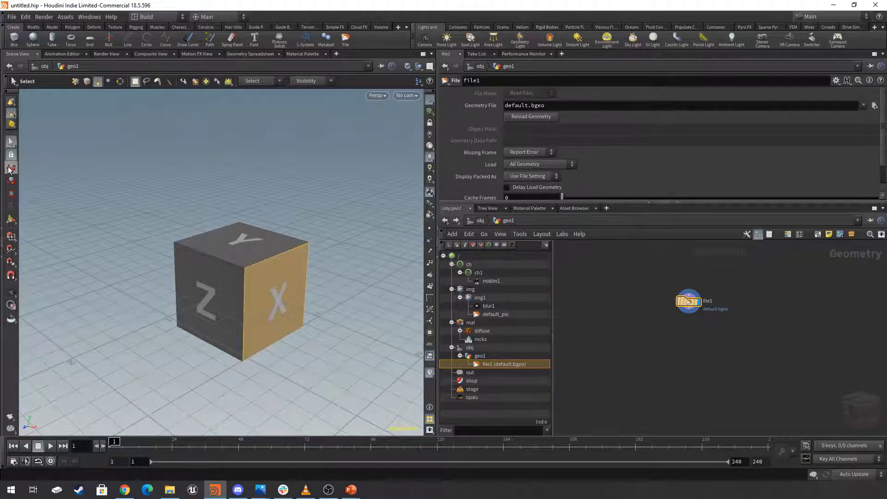
key(t)
drag(308, 315, 305, 286)
scroll(711, 347, up, 5)
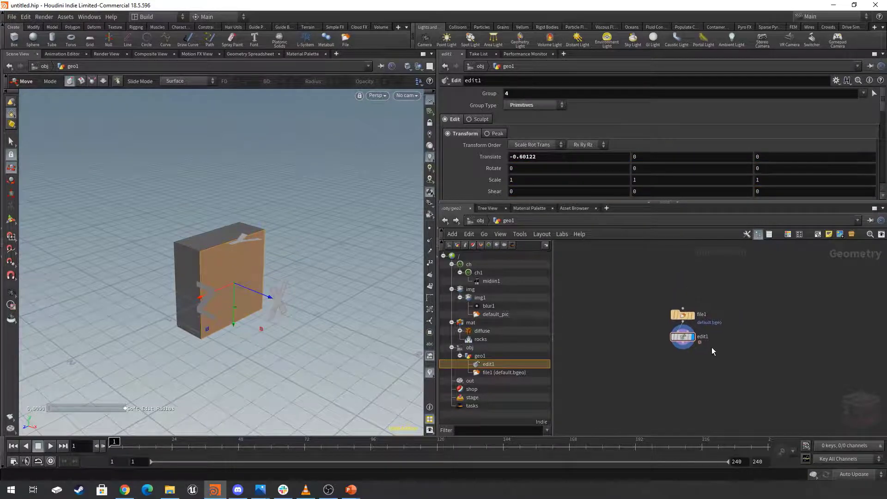
Space the edit node farther below the file node and adjust the moved face's X translation to about -0.57
mouse_move(720, 351)
middle_drag(724, 404, 696, 383)
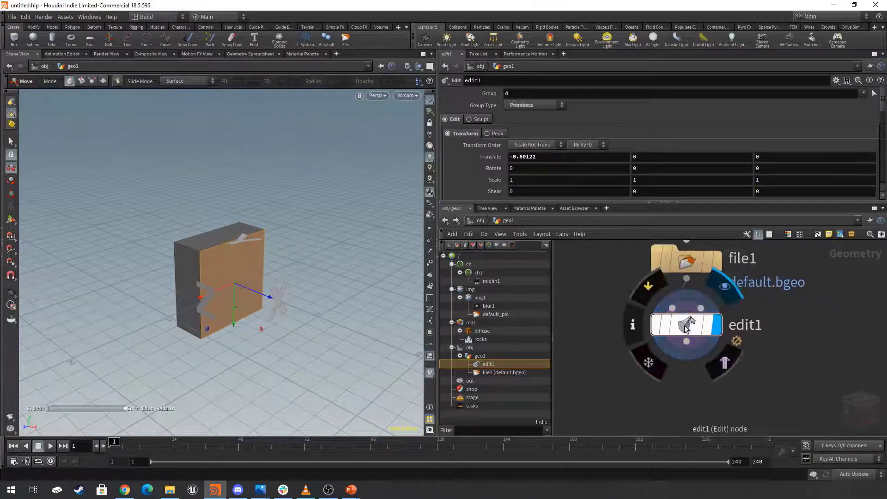
drag(688, 324, 688, 345)
scroll(755, 333, down, 2)
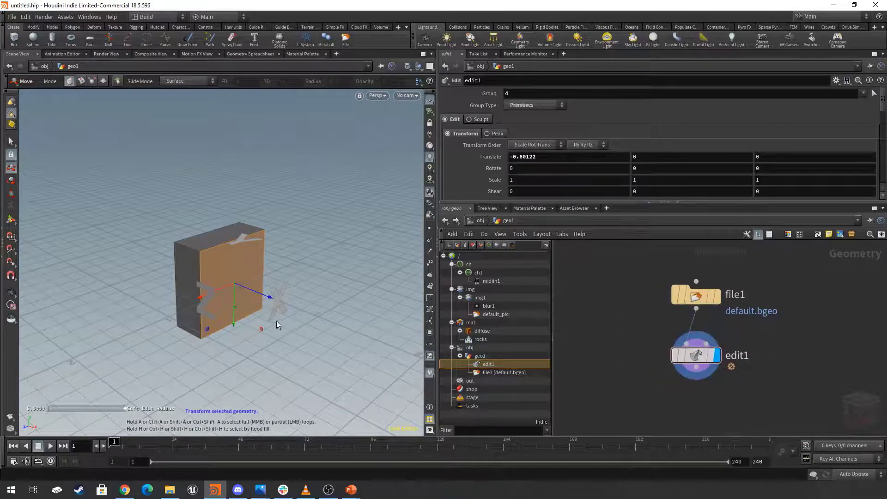
mouse_move(253, 294)
mouse_down()
mouse_move(264, 295)
mouse_move(255, 294)
mouse_up()
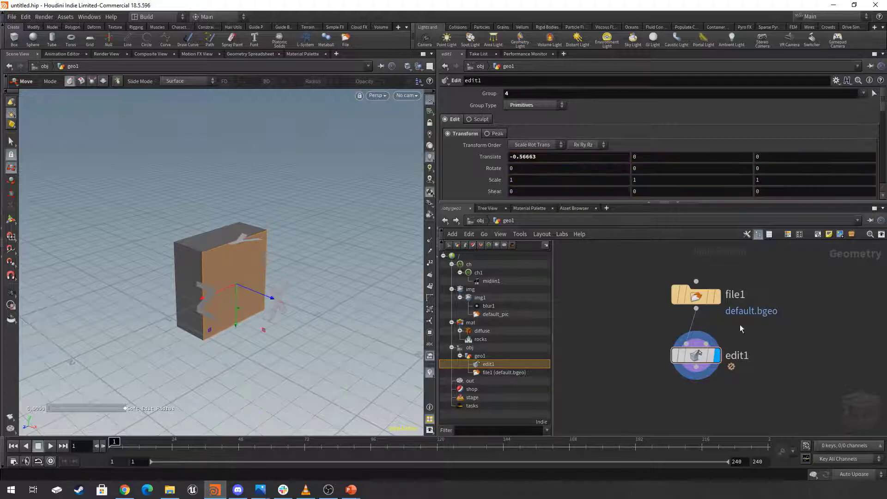
Display the file node's original geometry, and switch the display back to the edit node
click(719, 300)
click(717, 355)
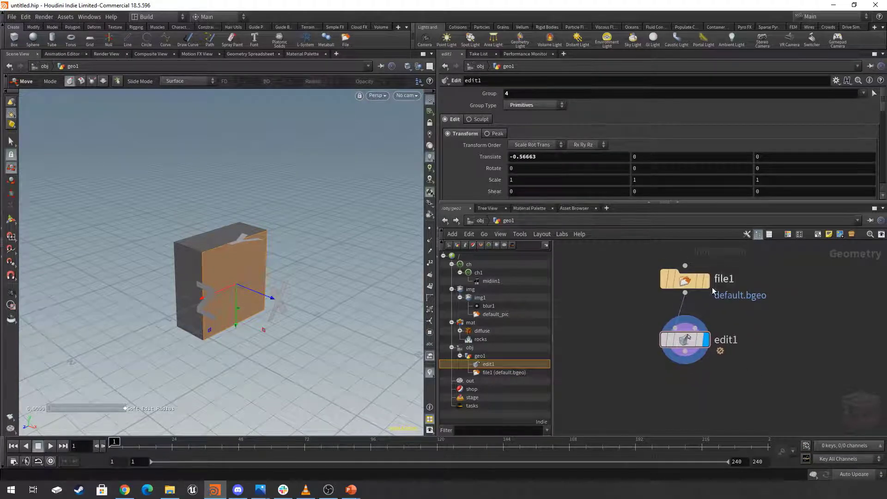
mouse_move(696, 288)
Compare selecting the whole geo1 object at the obj level with selecting a single face inside geo1
click(479, 220)
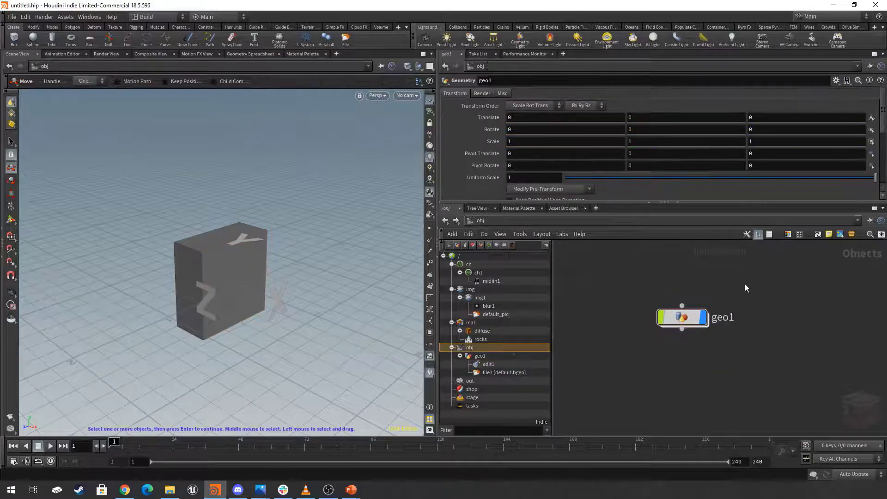
drag(744, 287, 633, 365)
click(11, 142)
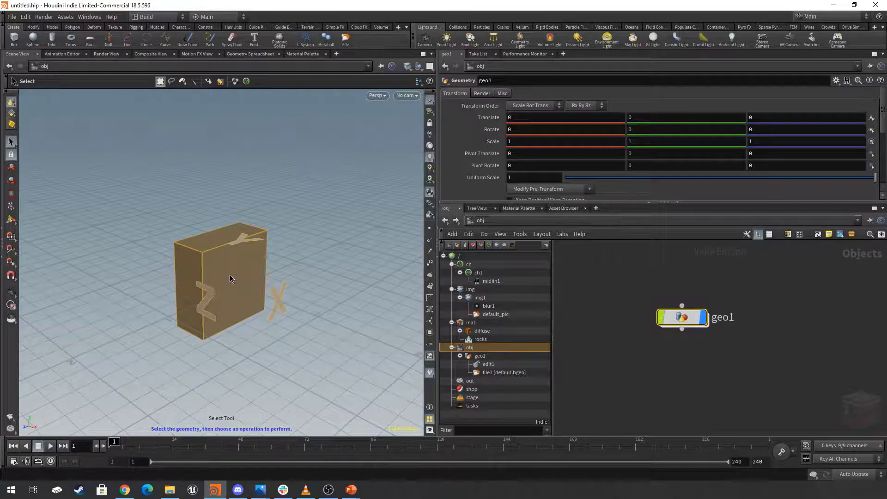
key(Escape)
mouse_move(228, 263)
mouse_down()
mouse_move(259, 266)
mouse_move(212, 264)
mouse_move(220, 262)
mouse_up()
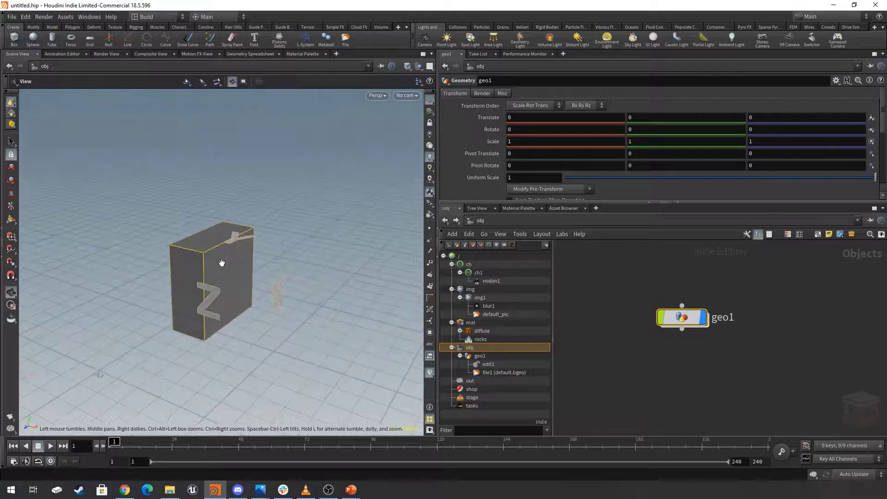
double_click(683, 318)
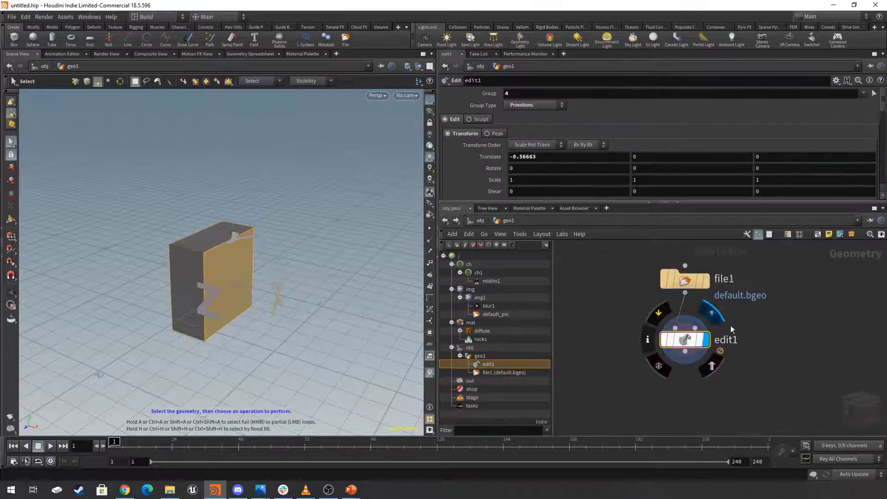
click(480, 220)
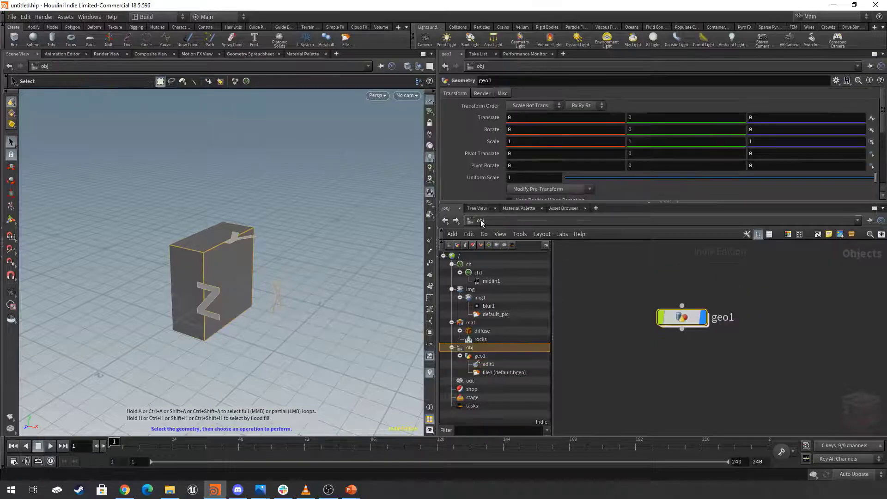
Try moving and scaling the whole geo1 object at the obj level, undoing each transform
click(12, 169)
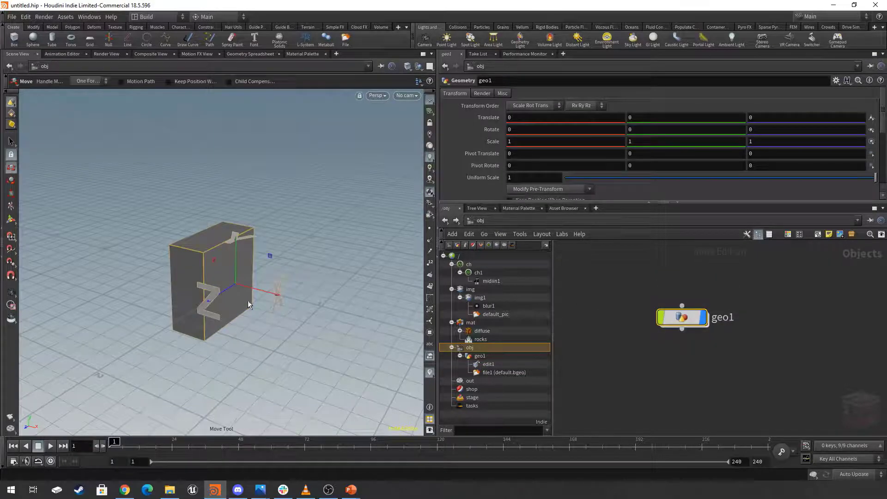
drag(248, 306, 332, 317)
key(ctrl+z)
key(e)
key(ctrl+z)
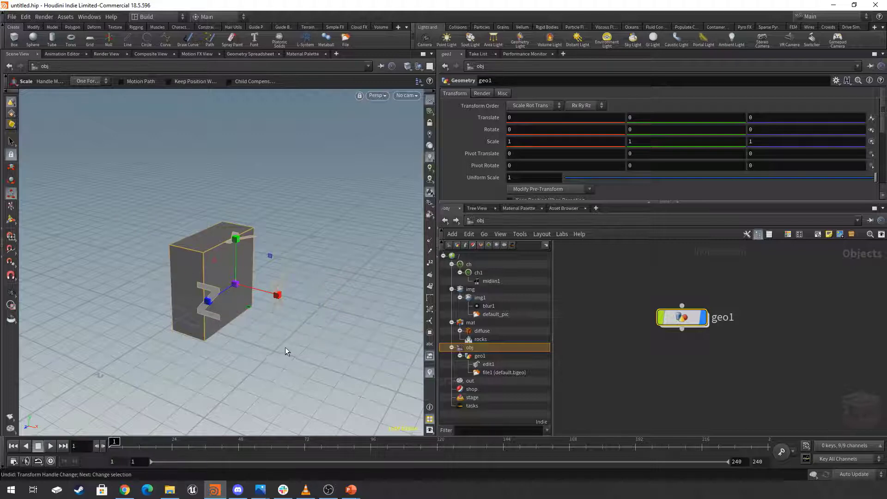
Enter the geo1 container and delete its edit node, keeping only the file node
alt+drag(257, 338, 254, 317)
mouse_move(682, 319)
mouse_down()
mouse_move(681, 308)
mouse_move(687, 313)
mouse_up()
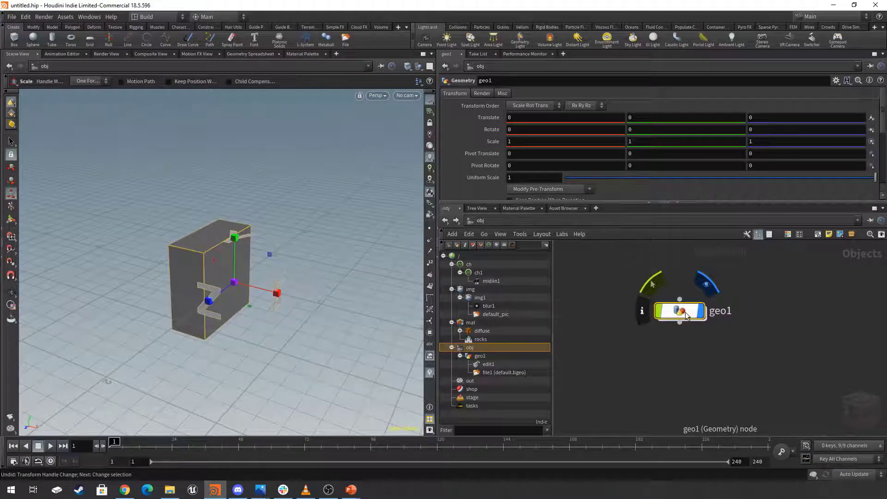
click(750, 375)
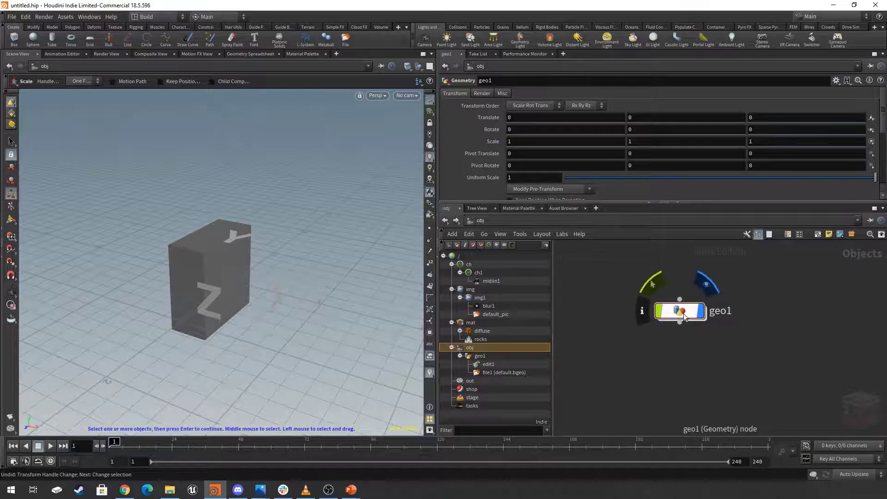
double_click(683, 316)
scroll(755, 323, down, 2)
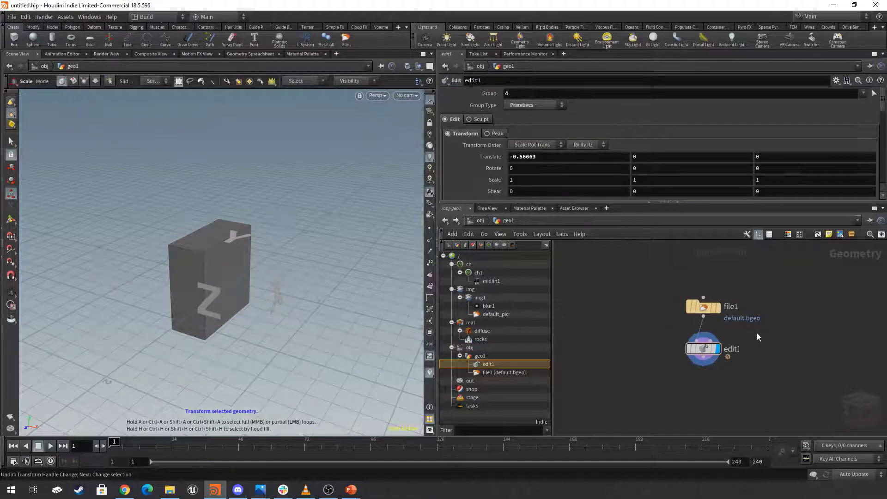
drag(758, 318, 637, 370)
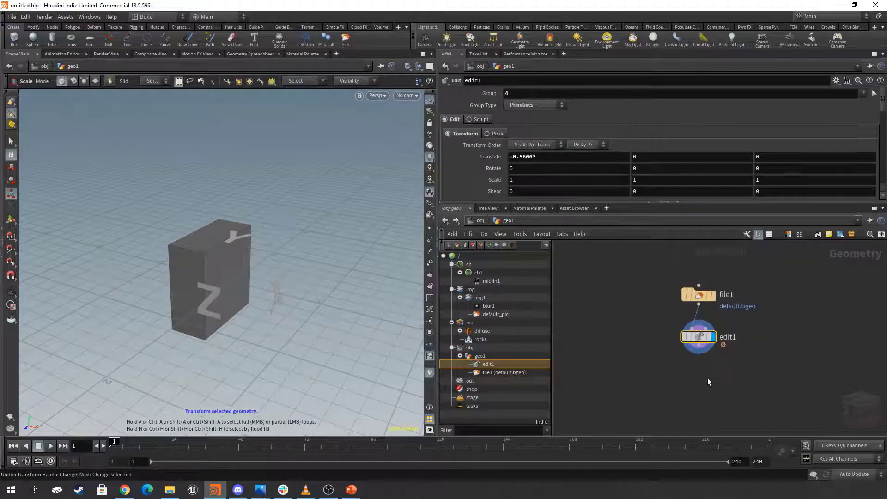
key(Delete)
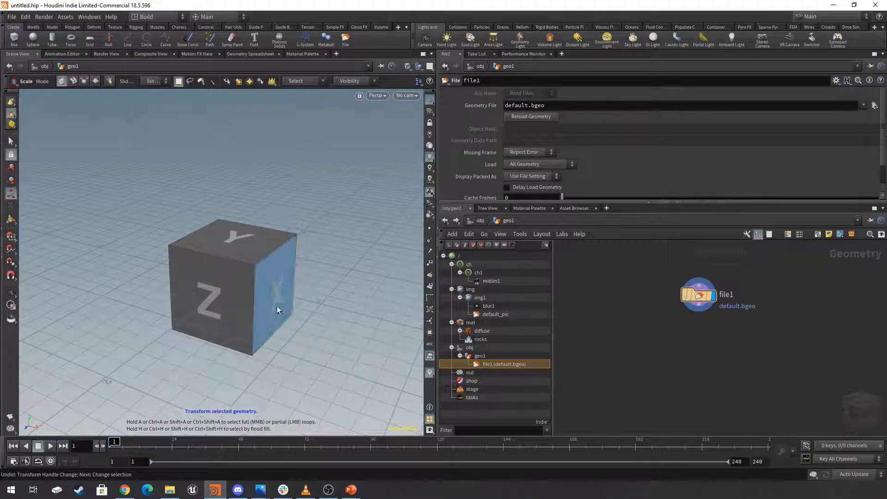
Return to the obj level, cut the geo1 node, and paste it back
click(481, 222)
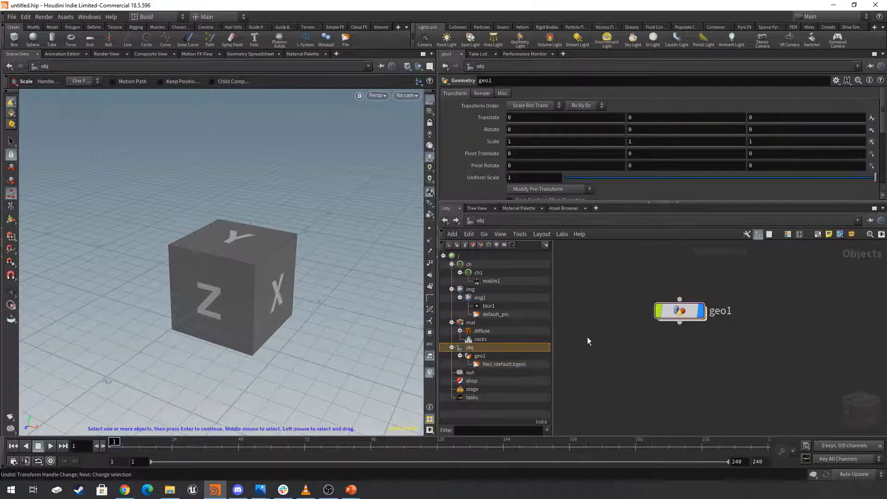
key(ctrl+x)
key(ctrl+v)
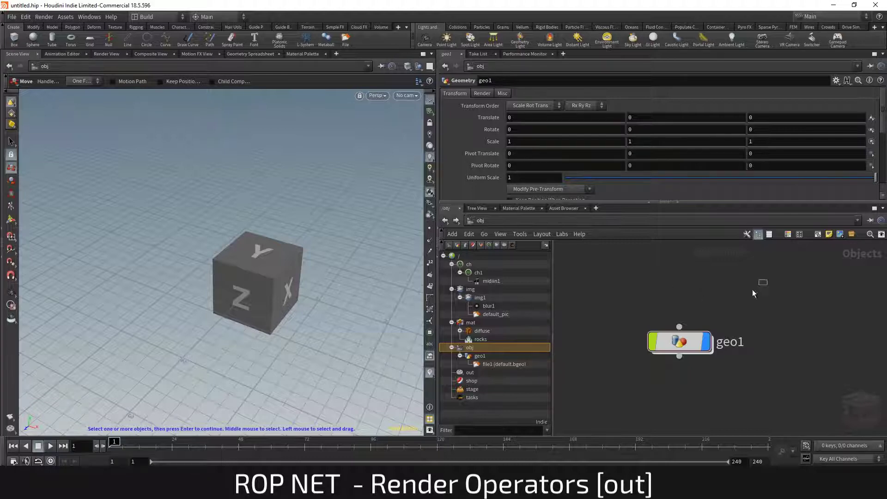
Duplicate the geo1 node and line up the copy beside the original in the network
click(678, 344)
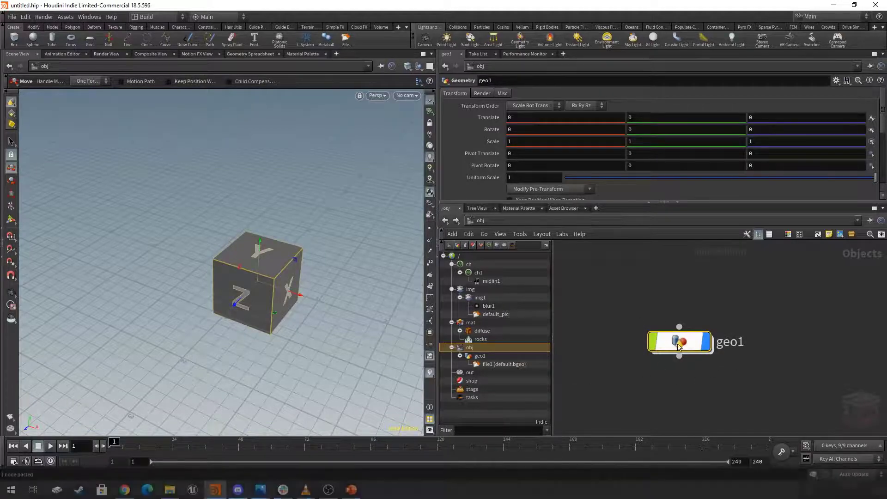
mouse_move(688, 346)
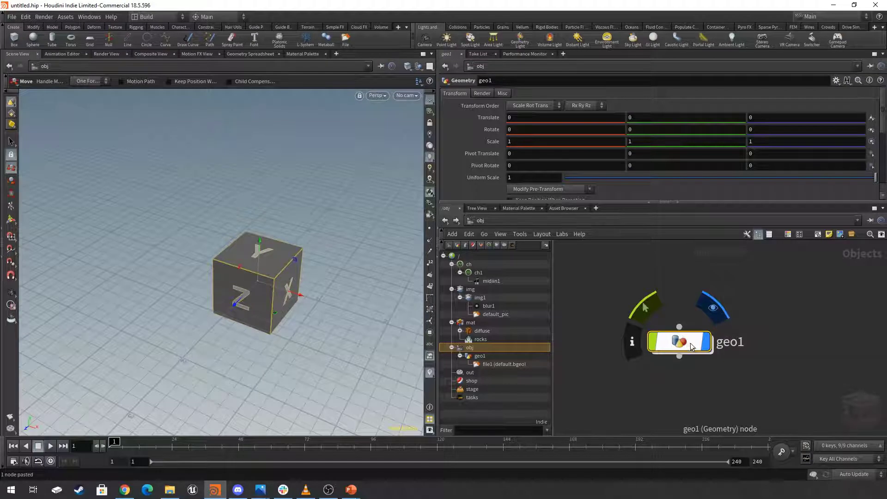
alt+scroll(376, 323, down, 7)
alt+middle_drag(340, 337, 312, 327)
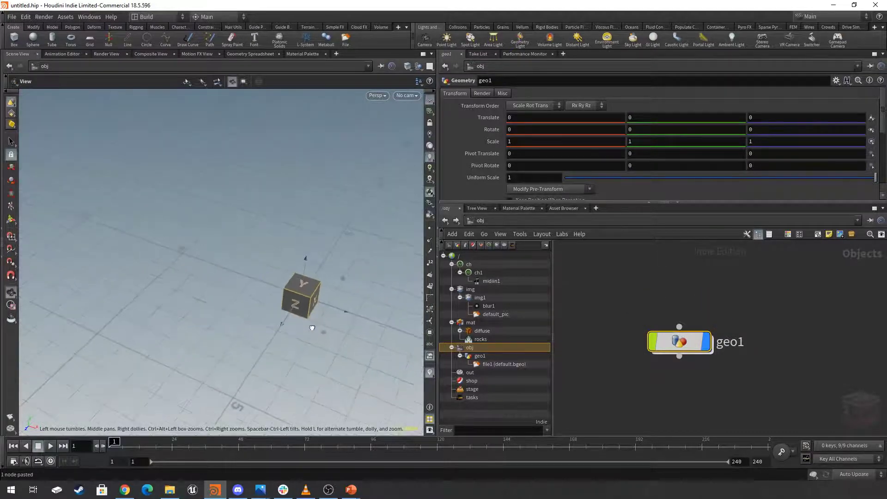
key(ctrl+c)
key(ctrl+v)
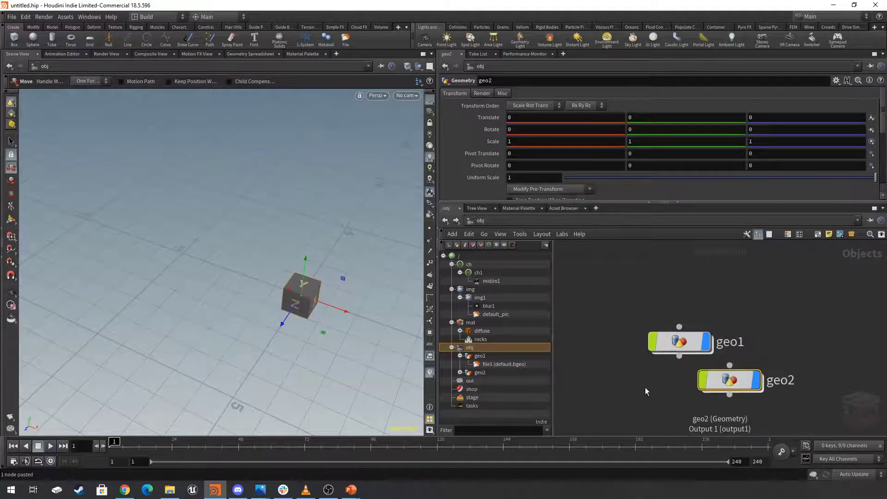
key(l)
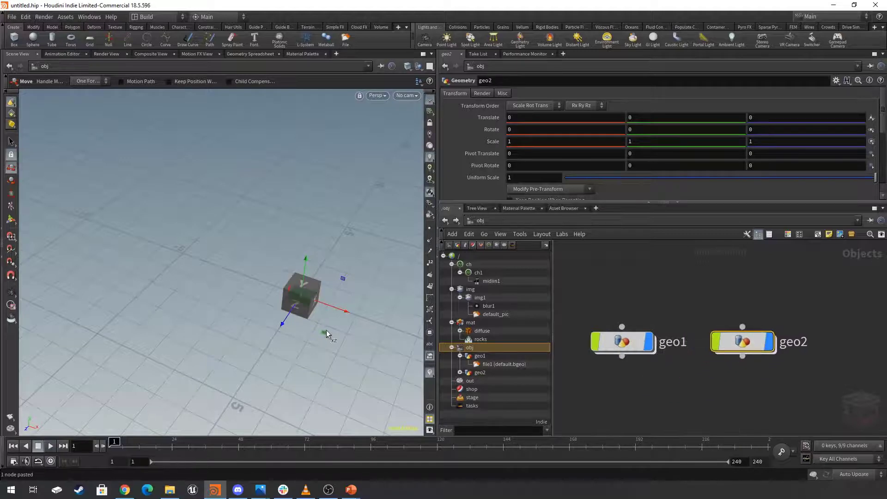
Move the geo2 cube to about X -2.06, Z 0.59 and rotate it about 35.6 degrees around Y
drag(323, 331, 253, 319)
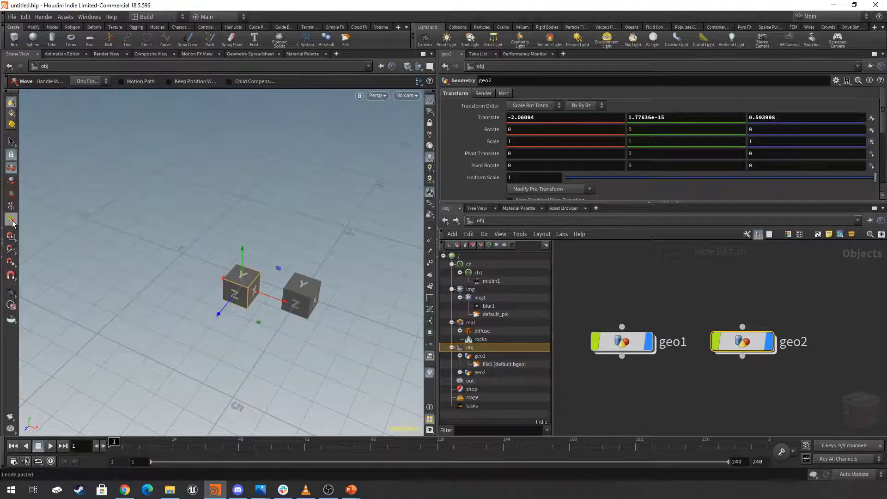
key(Return)
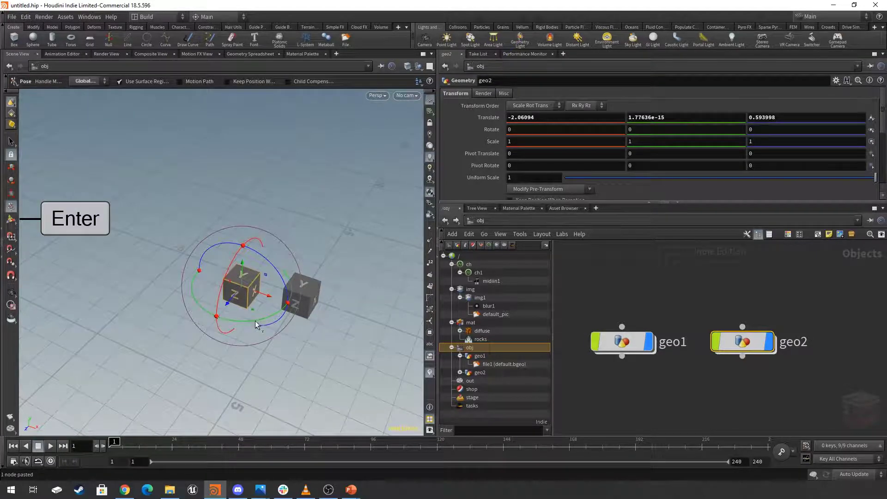
drag(255, 321, 282, 311)
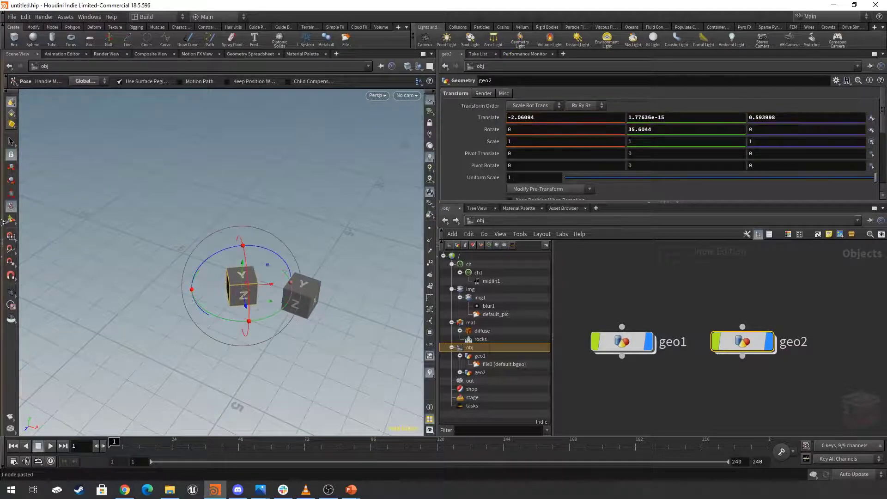
Reposition the geo2 cube to about X -2.69, Z 0.45 and set its Y rotation to about -55.5 degrees
alt+right_drag(226, 291, 281, 301)
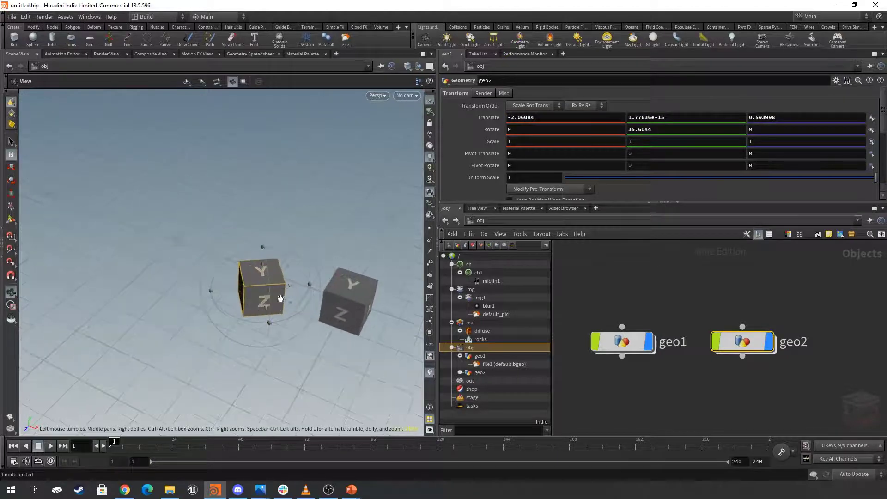
alt+middle_drag(280, 301, 243, 283)
click(10, 169)
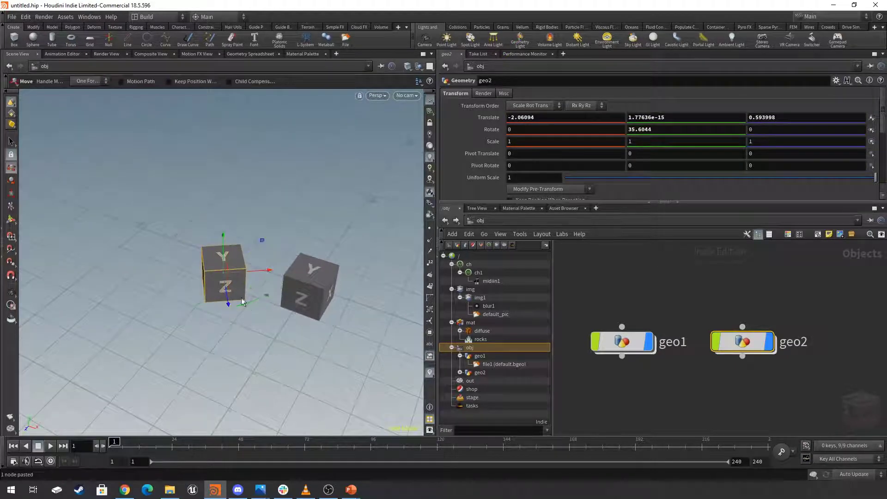
drag(267, 294, 159, 328)
click(12, 182)
click(661, 284)
scroll(703, 380, down, 2)
middle_drag(698, 396, 671, 369)
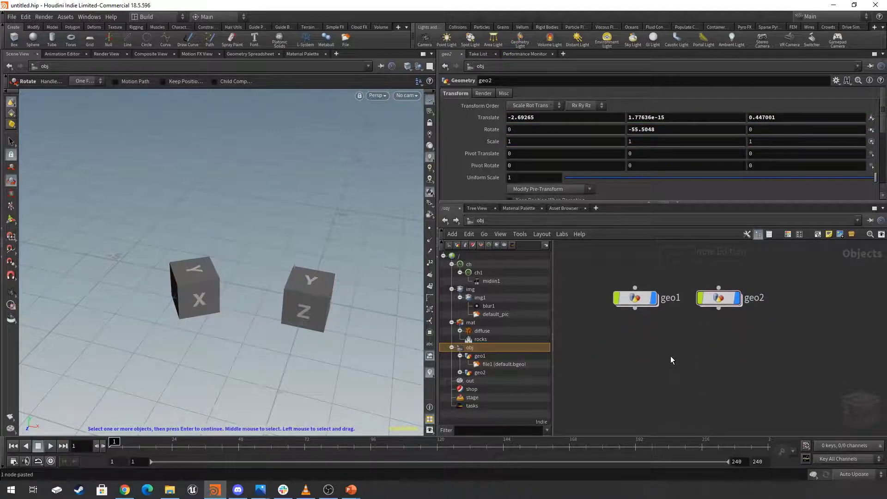
scroll(672, 356, down, 2)
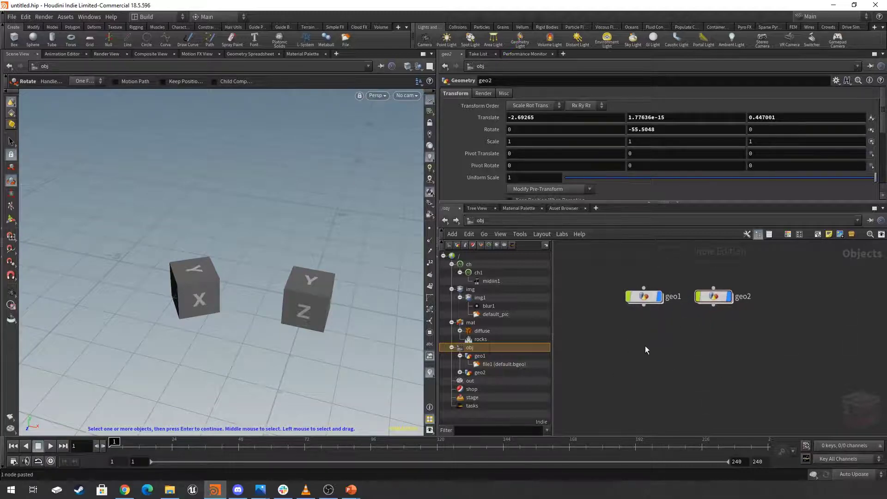
Add a Camera node below geo1 in the obj network
key(Tab)
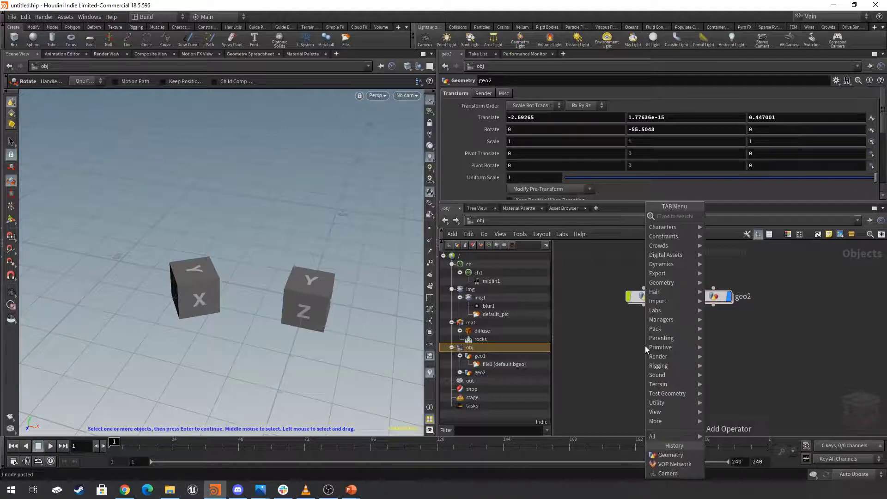
text(camera)
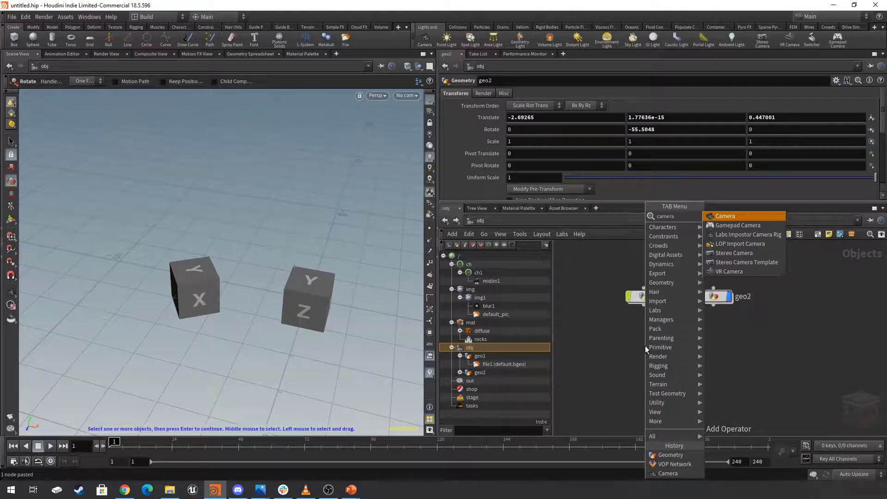
key(Return)
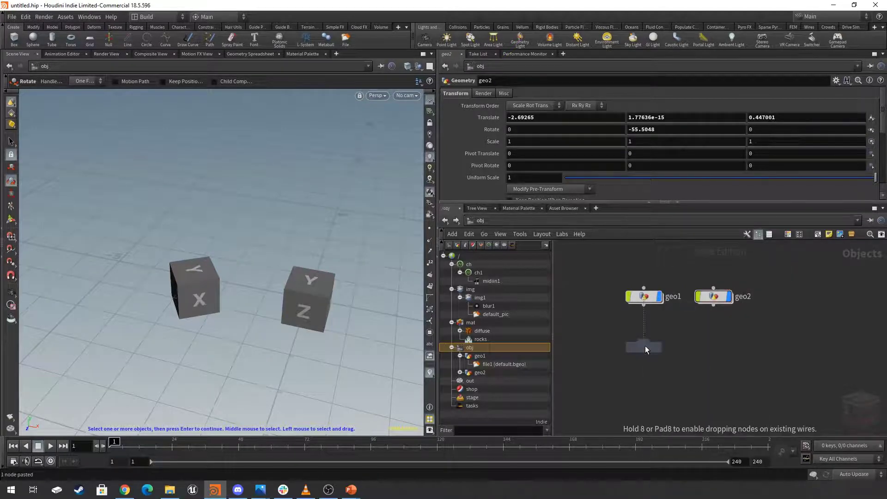
click(644, 368)
Move cam1 along its Z axis to about 3.33, away from the cubes
alt+drag(316, 314, 239, 287)
click(14, 221)
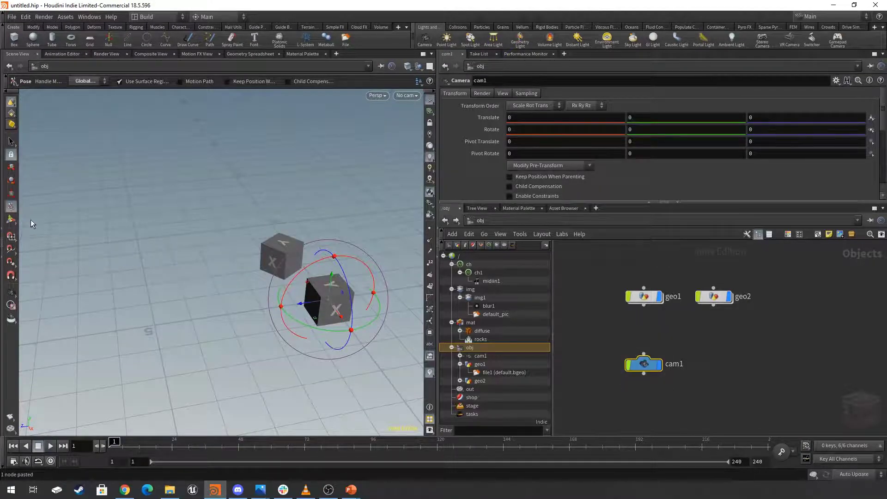
key(Return)
drag(300, 304, 181, 319)
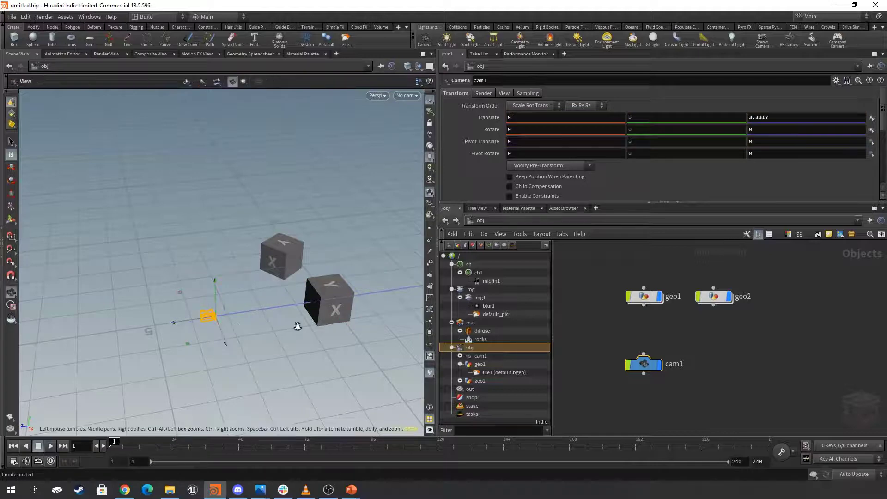
drag(298, 326, 315, 323)
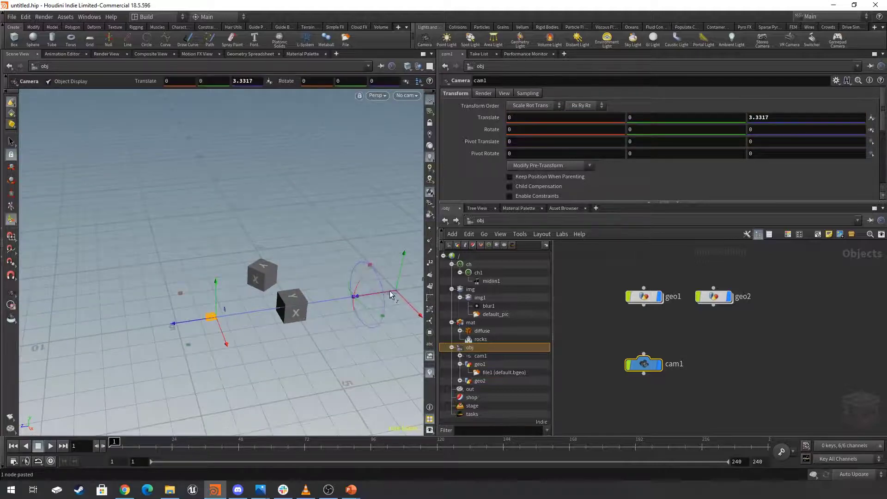
Aim cam1 at the cubes and reposition it to about Y 2.31, Z 6.53, rotated about -20.0, 11.2, -4.0 degrees
drag(389, 290, 283, 310)
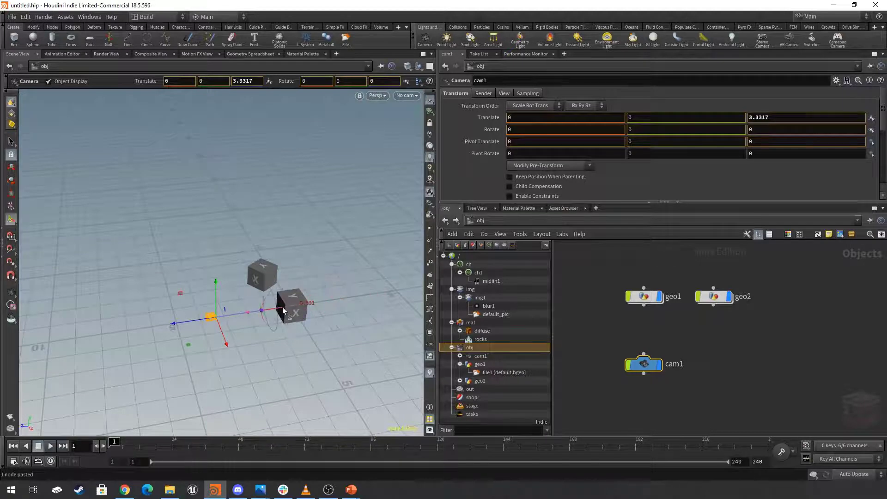
drag(185, 326, 87, 231)
key(Escape)
alt+drag(203, 277, 309, 279)
alt+drag(277, 365, 309, 355)
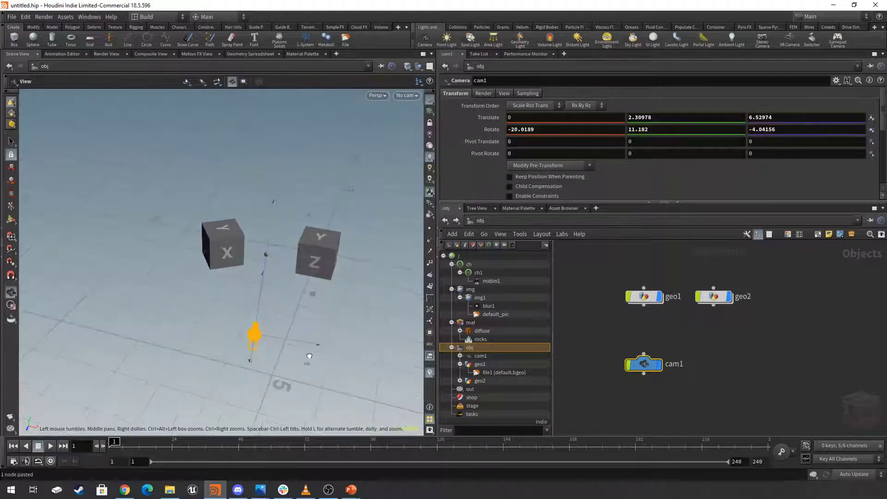
Refine cam1's aim towards the cubes to a rotation of about -19.1, 12.7, 0.4 degrees
mouse_move(284, 216)
mouse_down()
mouse_move(276, 217)
mouse_move(284, 221)
mouse_up()
drag(278, 289, 293, 311)
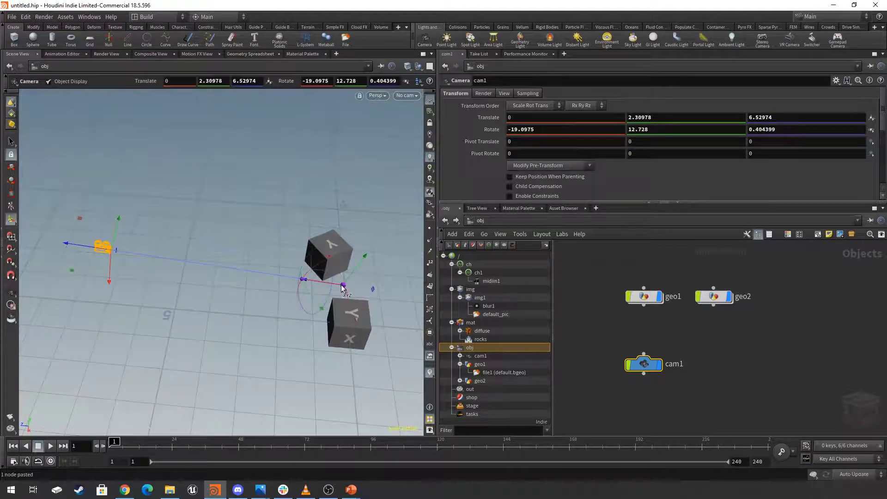
drag(341, 285, 320, 293)
key(Escape)
drag(254, 307, 274, 311)
key(Return)
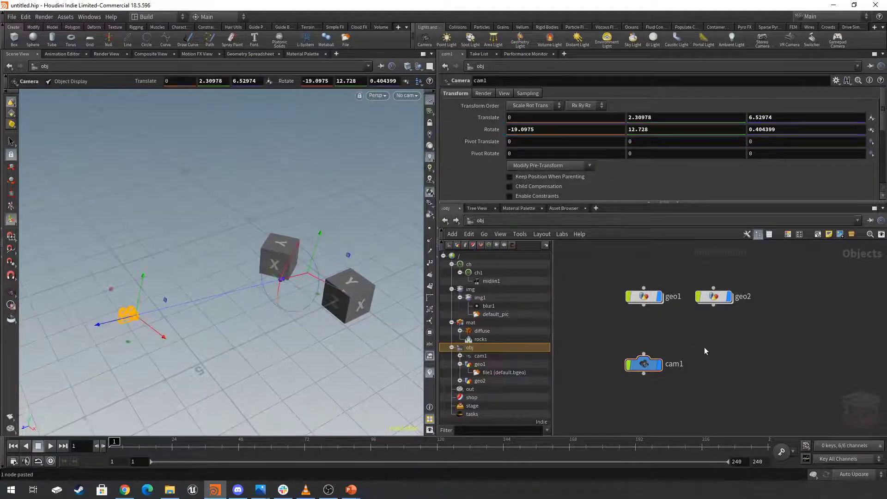
Add a Light node beside cam1 in the obj network
key(Tab)
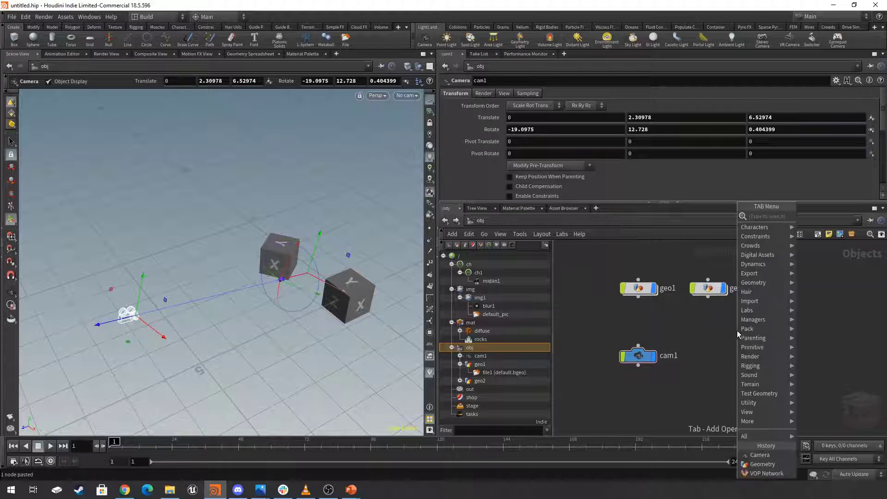
text(light)
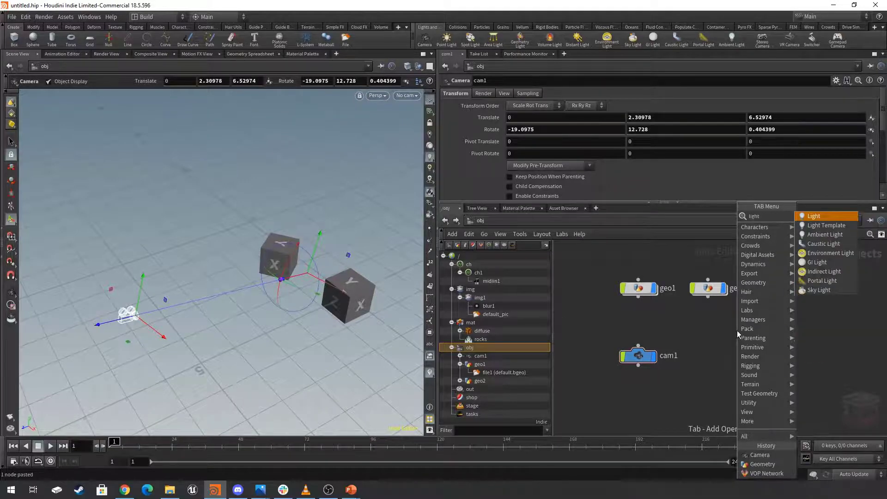
key(Return)
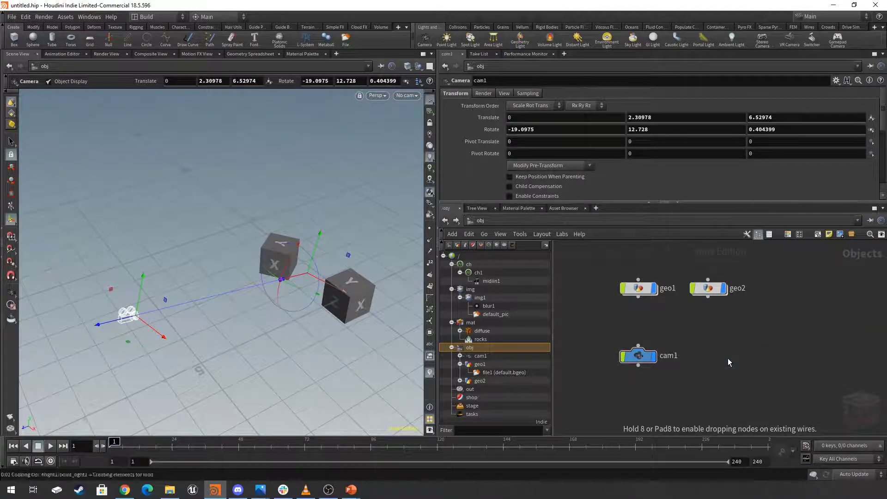
click(728, 358)
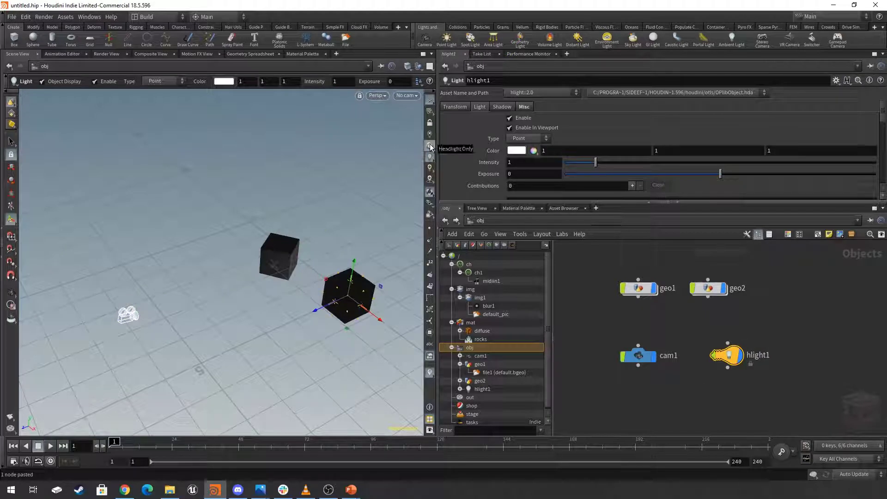
Compare the cubes under headlight-only viewport lighting, finishing with normal lighting turned back on
key(Escape)
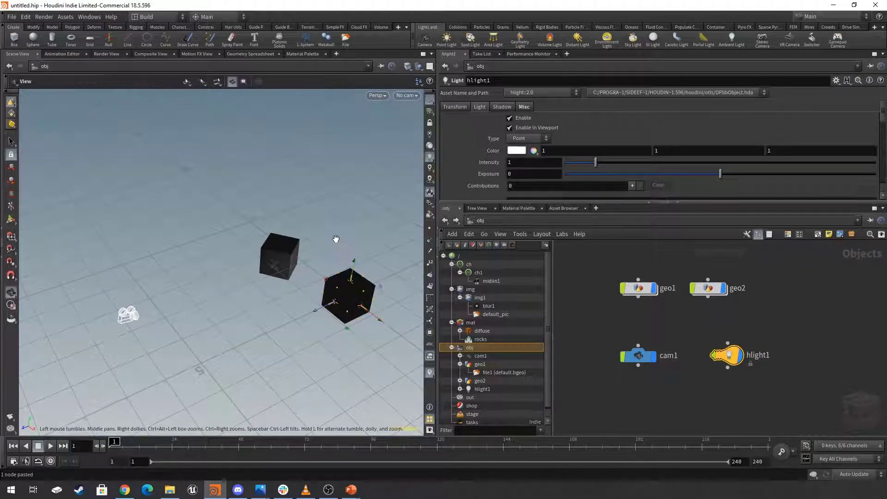
mouse_move(336, 238)
mouse_down()
mouse_move(303, 250)
mouse_move(332, 253)
mouse_up()
key(Return)
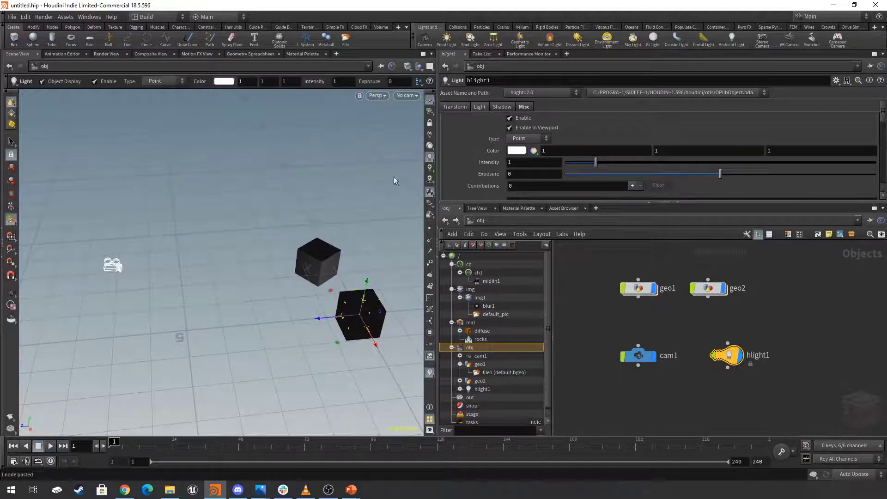
click(431, 146)
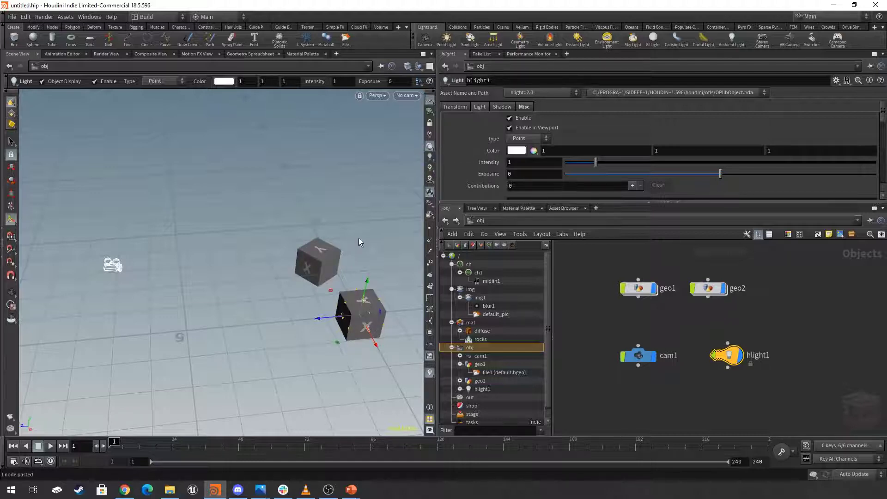
key(Escape)
drag(358, 237, 329, 261)
key(Return)
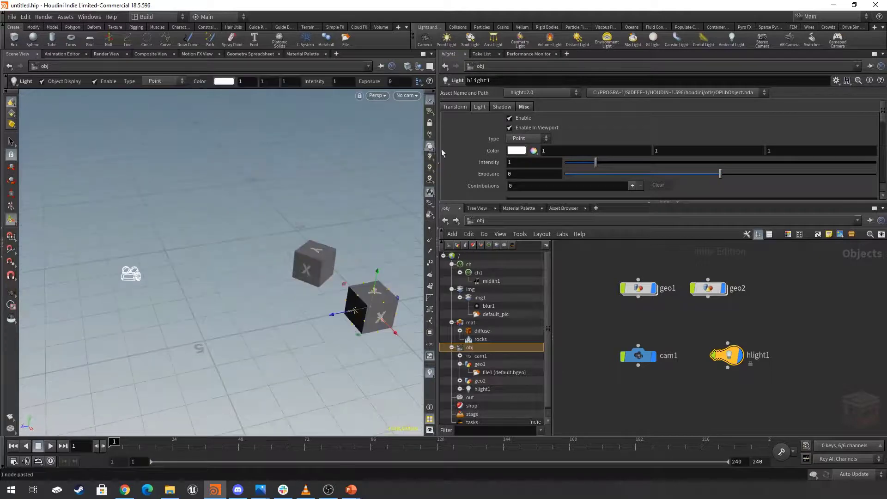
click(429, 162)
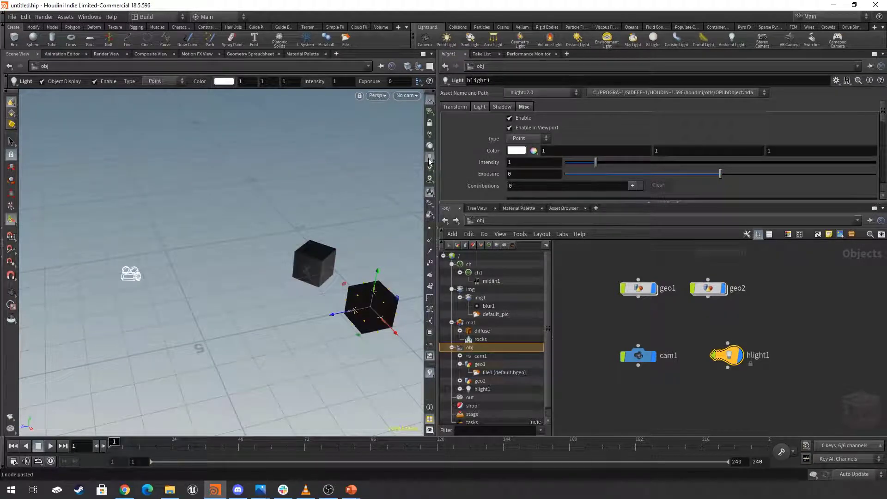
Move hlight1 out of the geo1 cube towards the camera and raise it above the grid
mouse_move(359, 335)
mouse_down()
mouse_move(250, 351)
mouse_move(253, 335)
mouse_move(221, 331)
mouse_up()
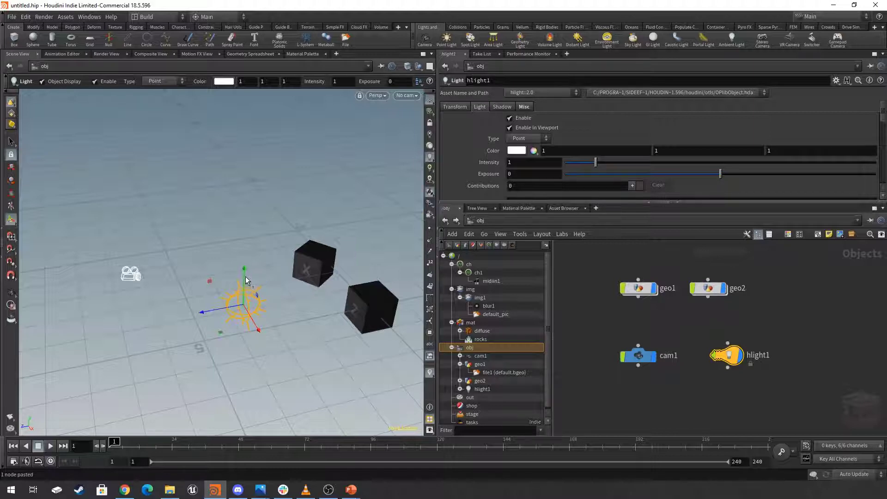
drag(246, 280, 251, 233)
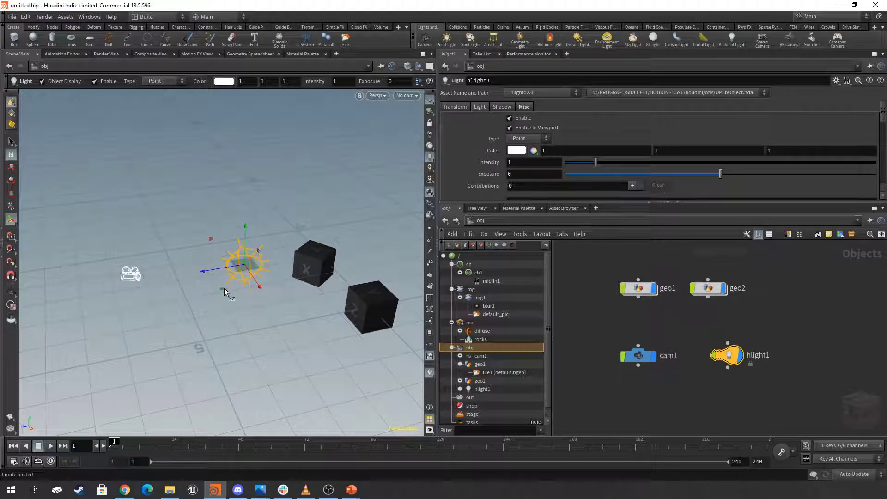
drag(224, 287, 213, 293)
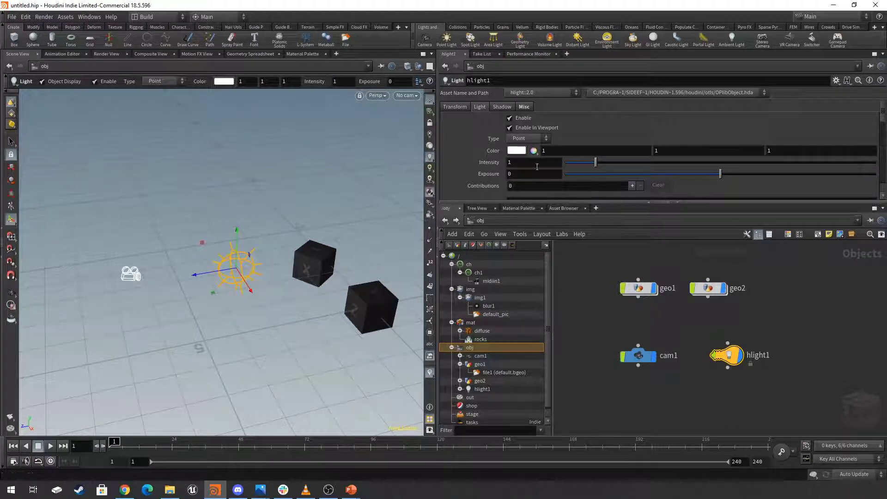
Raise the intensity of hlight1 to 5.14 and check its effect on the cubes
drag(602, 163, 724, 166)
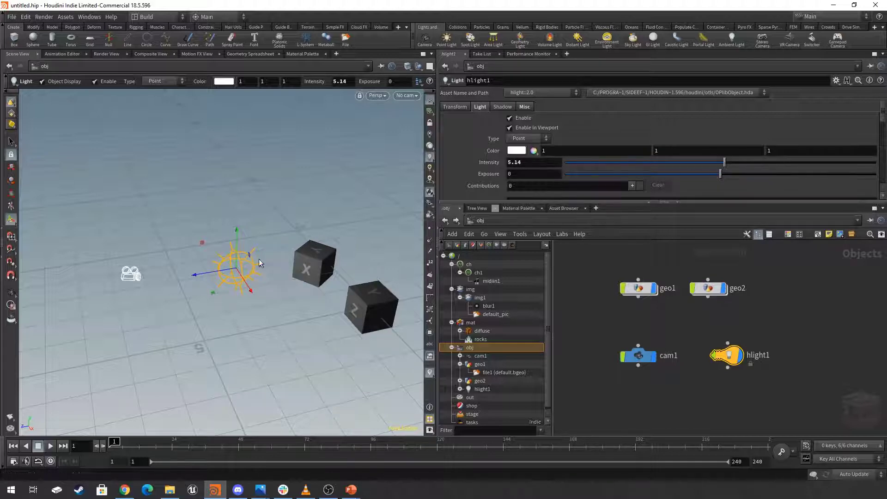
drag(235, 241, 239, 237)
mouse_move(242, 279)
alt+mouse_down()
mouse_move(323, 277)
mouse_move(252, 284)
alt+mouse_up()
click(592, 337)
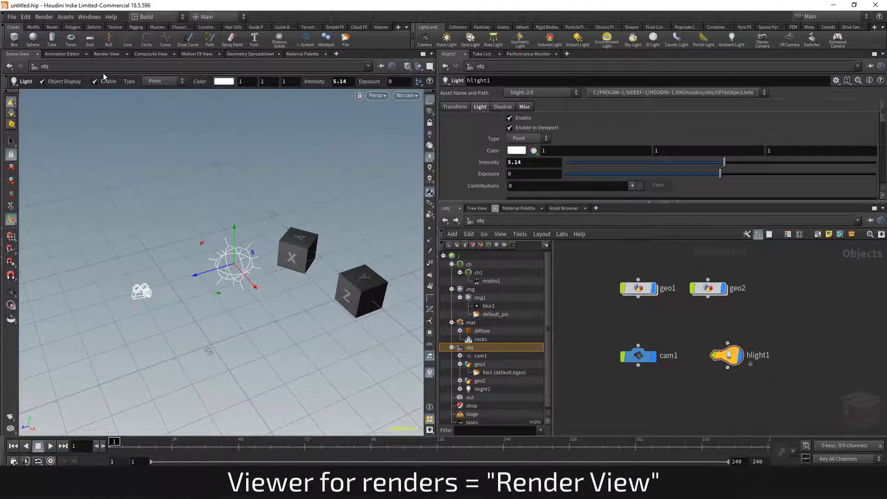
Go up to the root network and shift the out container farther away from tasks
click(463, 256)
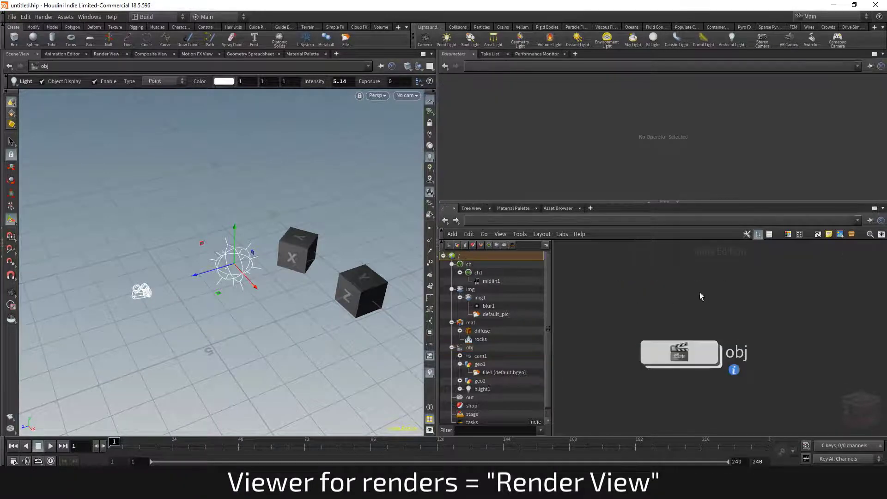
scroll(701, 281, down, 1)
middle_drag(702, 278, 589, 316)
scroll(683, 318, up, 3)
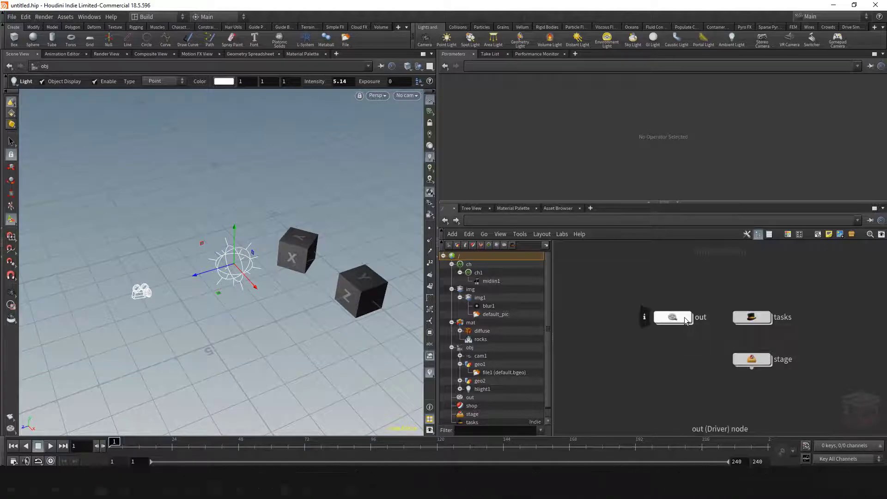
click(682, 319)
drag(683, 320, 633, 320)
middle_drag(652, 345, 728, 354)
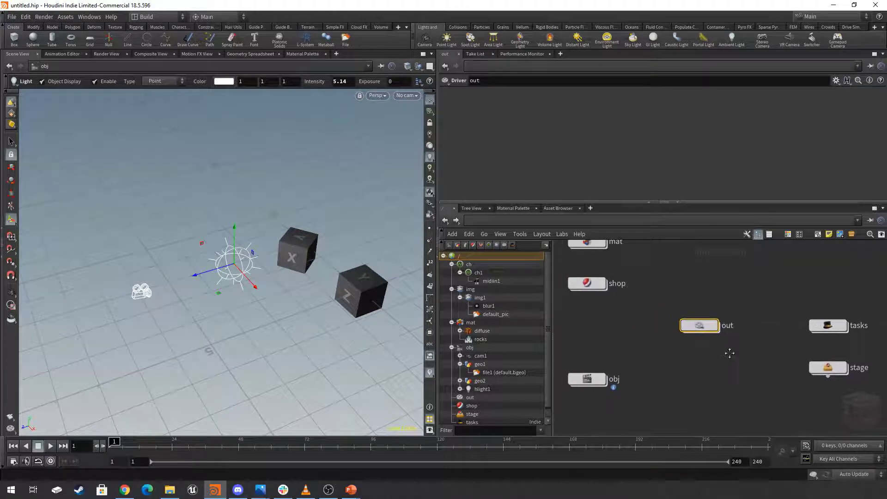
Enter the out network and look at the Render View before returning to the Scene View
double_click(702, 327)
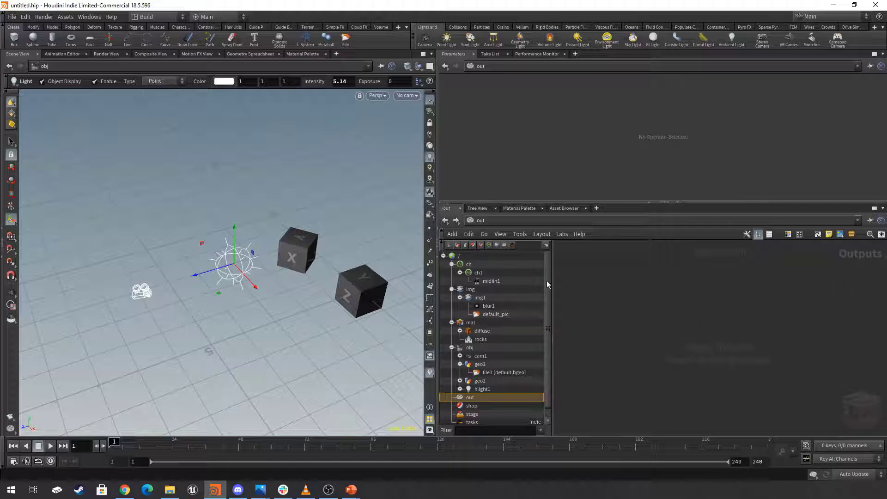
click(109, 55)
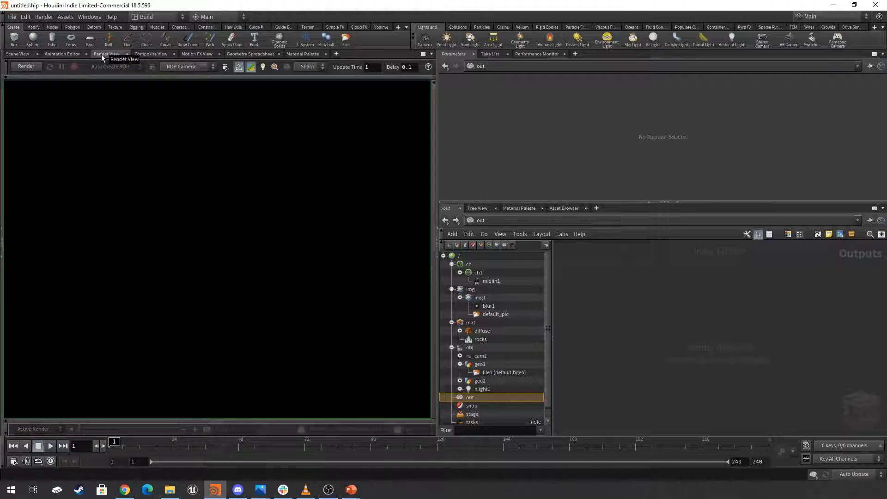
click(19, 54)
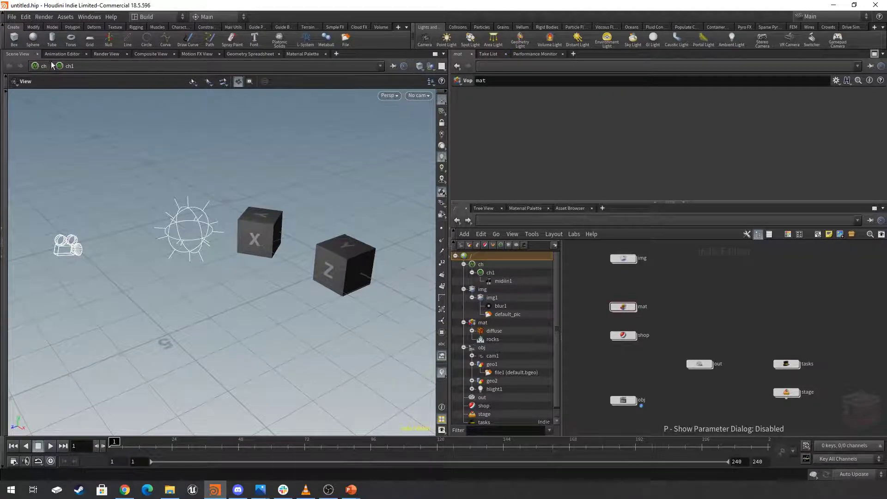
Maximize the Scene View pane and restore it to the split layout, two times in a row
click(434, 54)
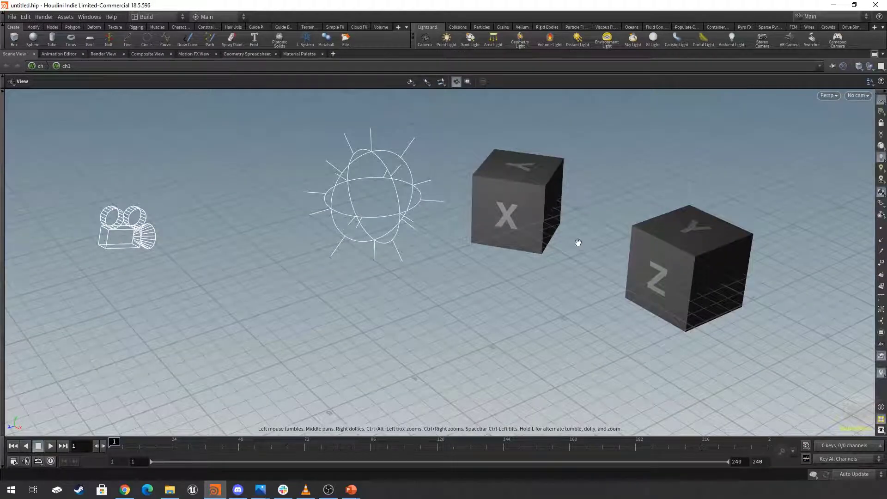
mouse_move(594, 202)
mouse_down()
mouse_move(600, 196)
mouse_move(583, 205)
mouse_up()
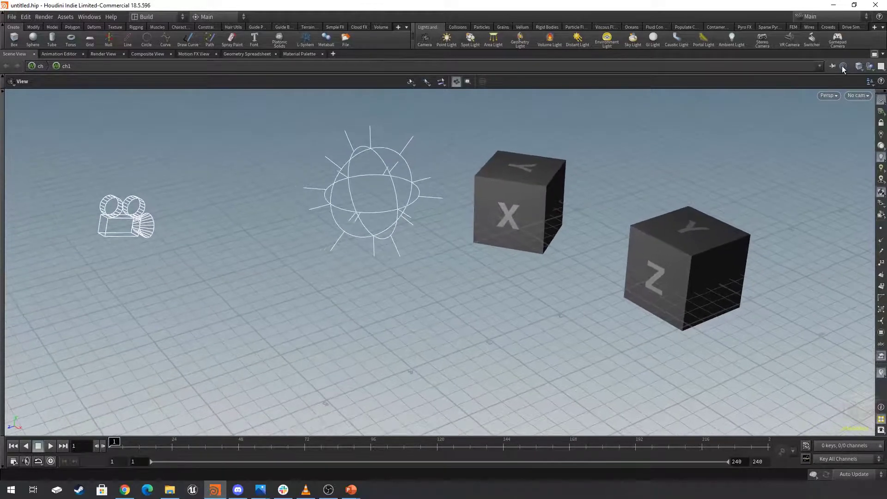
click(875, 56)
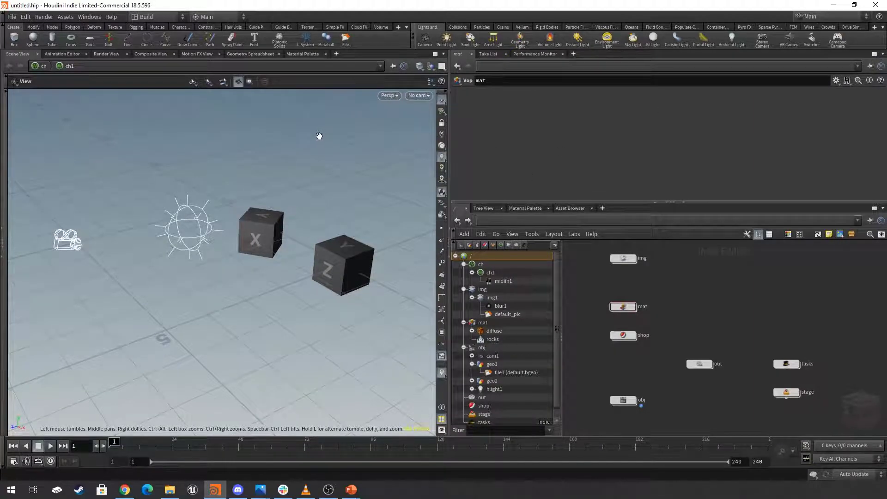
key(ctrl+b)
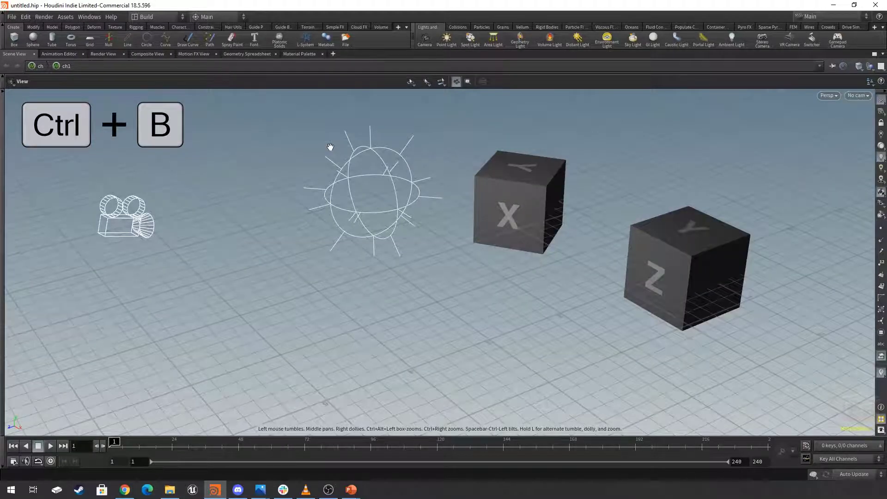
key(ctrl+b)
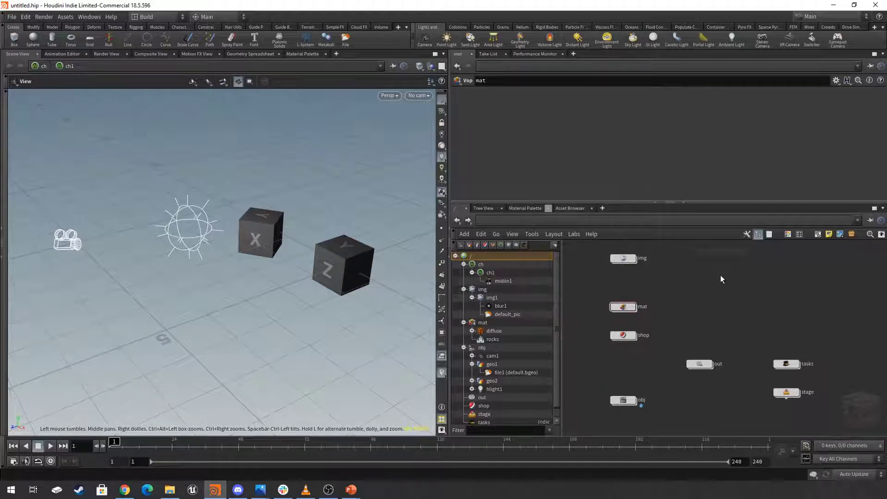
Maximize and restore the network editor, then split the Scene View pane left/right and remove the extra pane
key(ctrl+b)
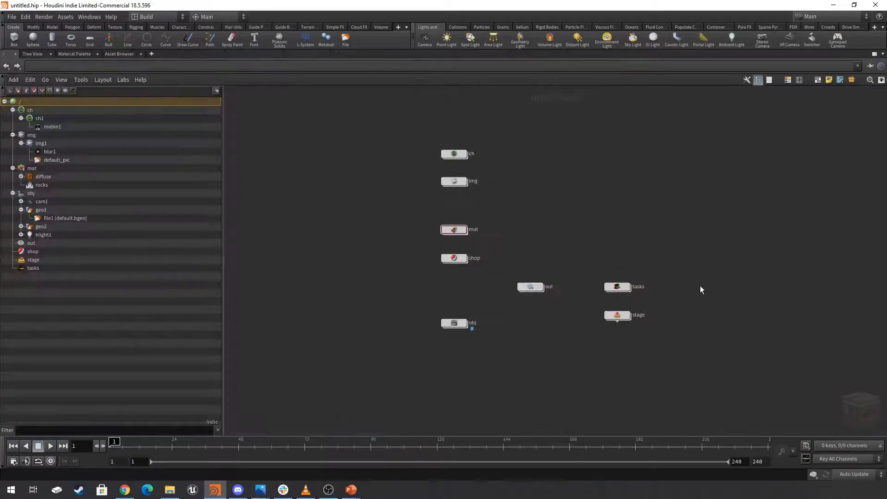
key(ctrl+b)
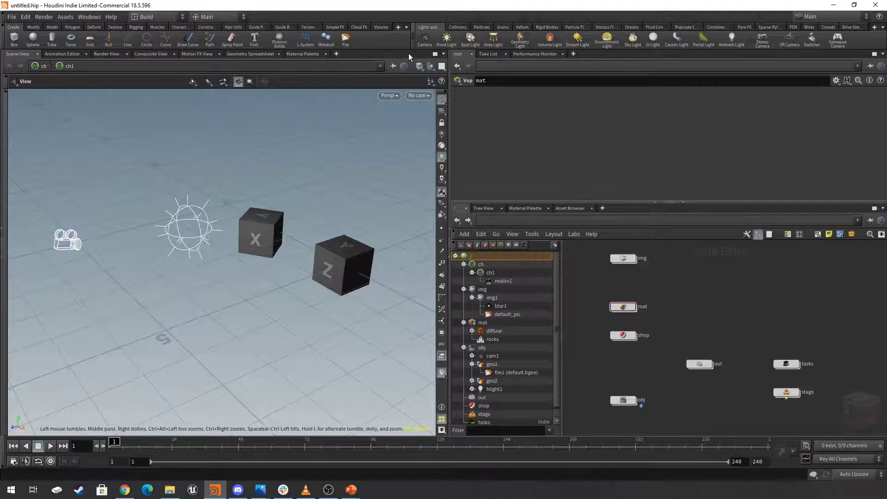
click(444, 55)
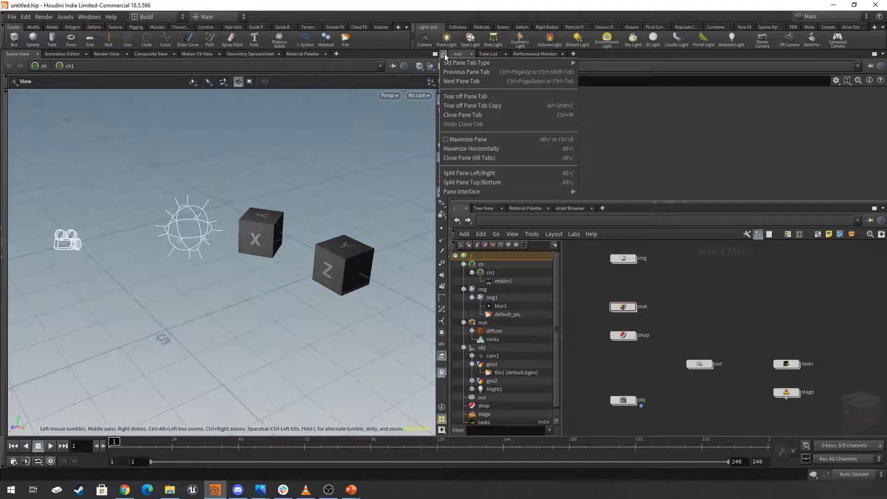
click(477, 173)
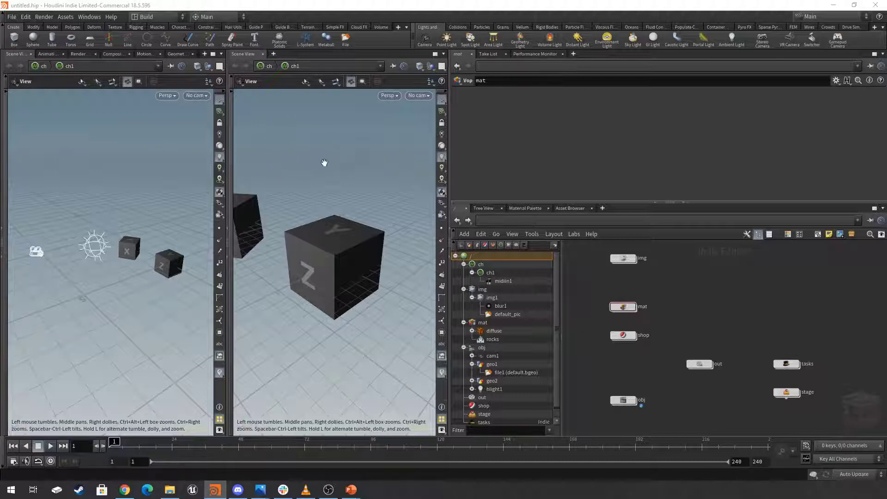
click(263, 54)
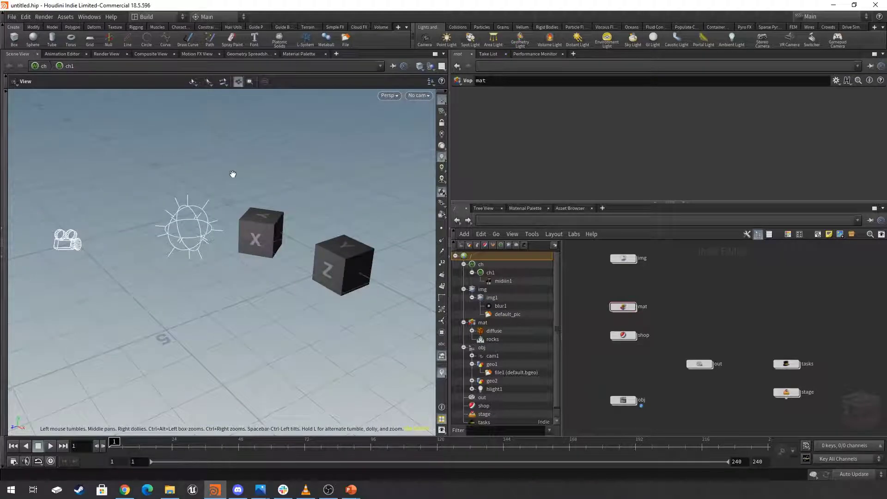
Switch the viewer pane to the Render View and tear that pane tab off into its own floating window
click(444, 54)
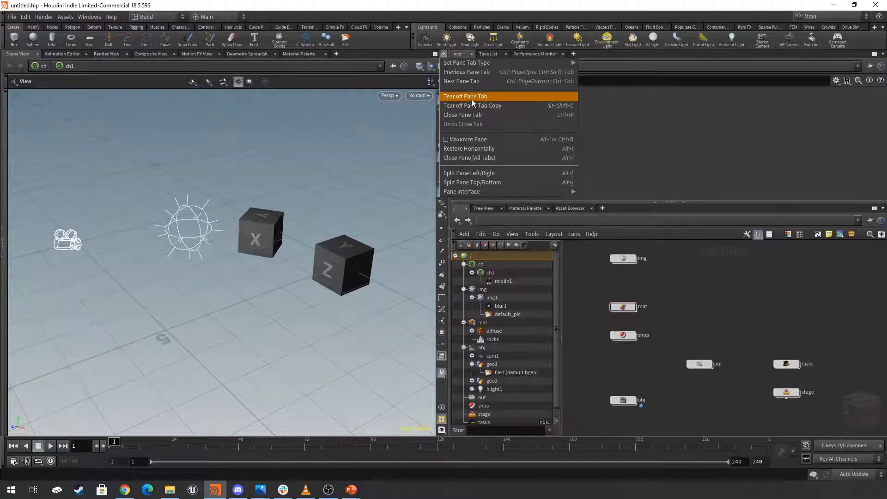
click(102, 55)
click(103, 55)
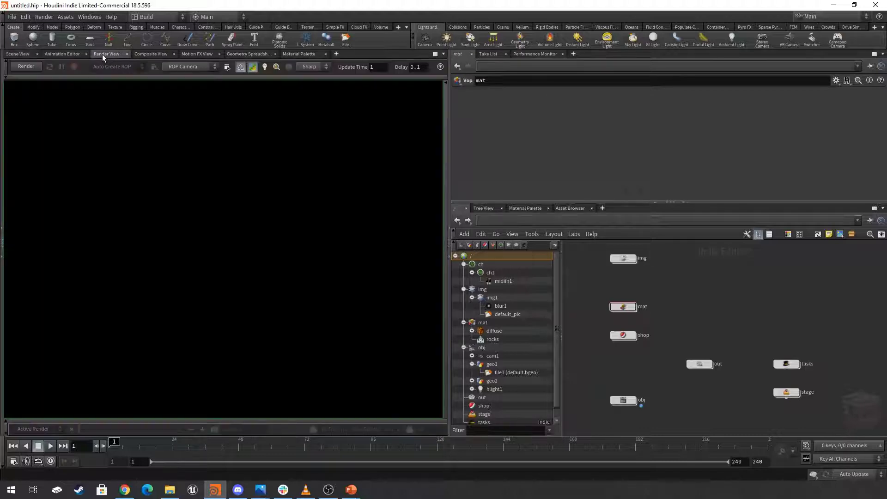
click(444, 55)
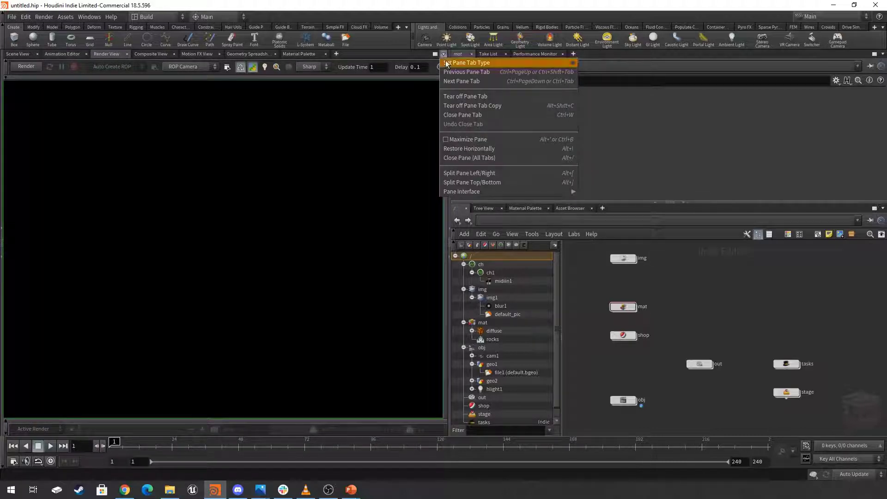
click(471, 96)
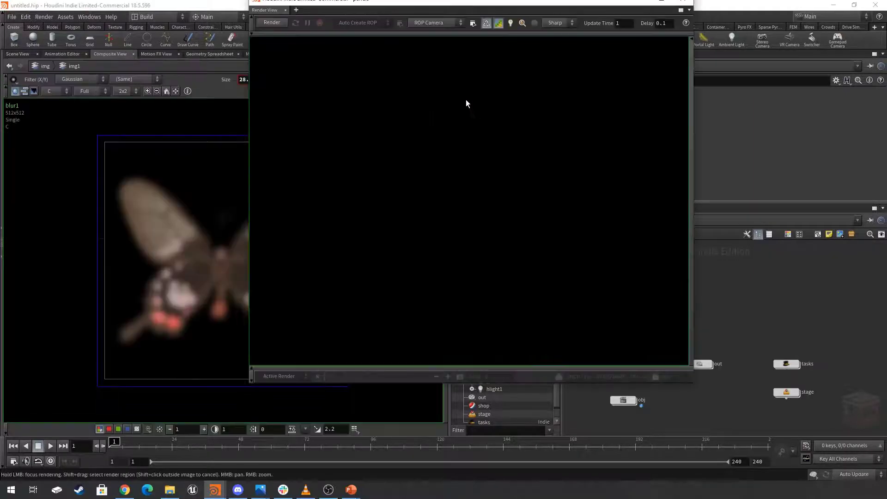
Show the Scene View in the main window and move and shrink the floating Render View so both cubes and the network nodes are uncovered
drag(467, 55, 435, 81)
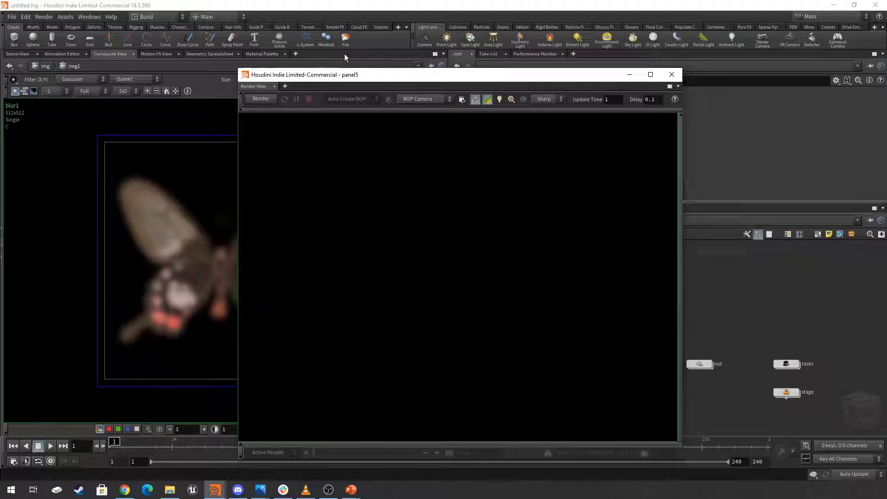
click(17, 54)
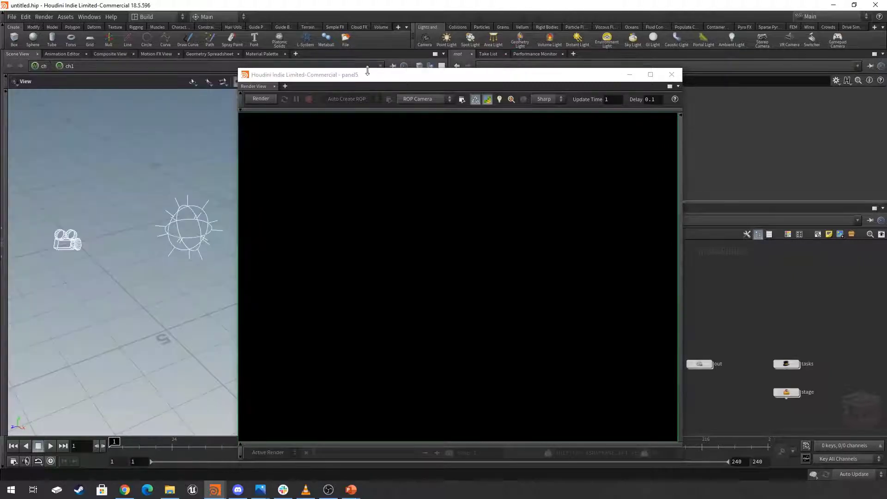
mouse_move(370, 80)
mouse_down()
mouse_move(489, 62)
mouse_move(526, 42)
mouse_move(535, 45)
mouse_move(514, 48)
mouse_move(527, 53)
mouse_up()
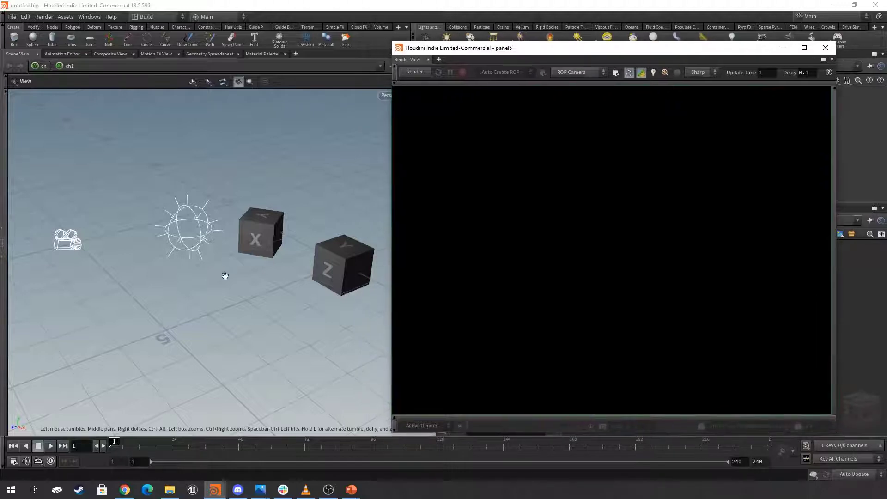
mouse_move(223, 276)
mouse_down()
mouse_move(268, 278)
mouse_move(231, 279)
mouse_up()
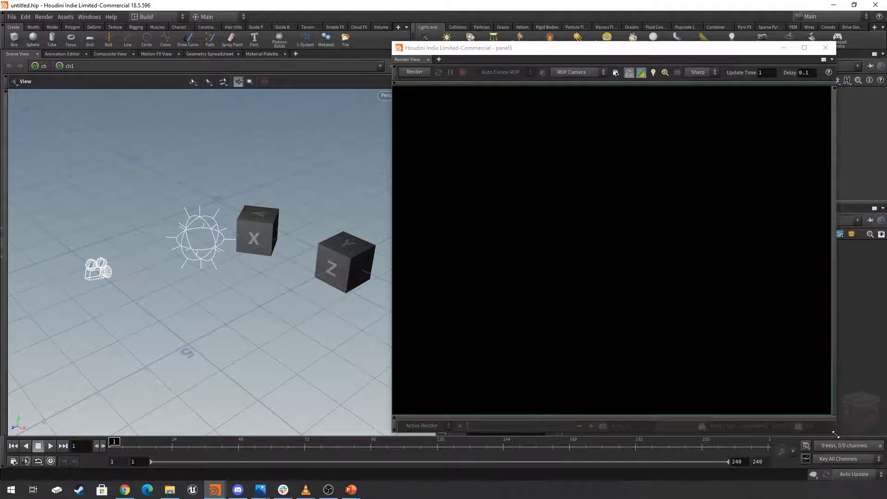
drag(835, 435, 768, 292)
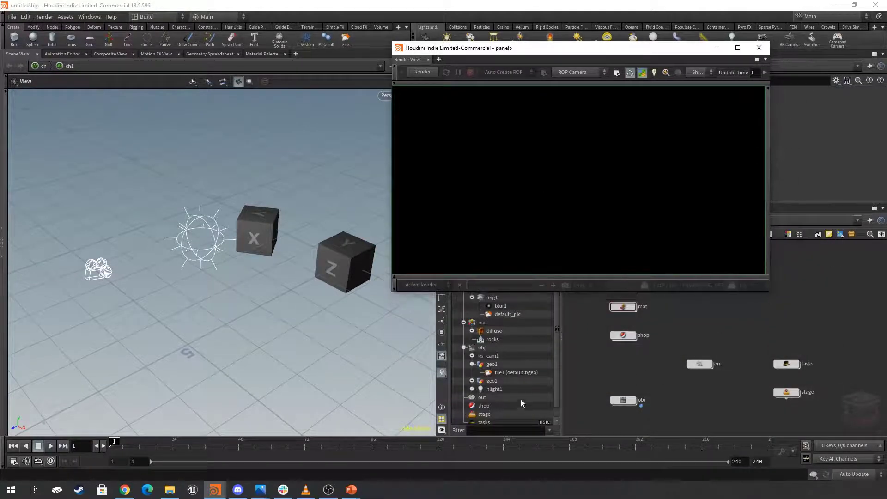
Enter the out network and start a render in the floating Render View
drag(557, 362, 557, 375)
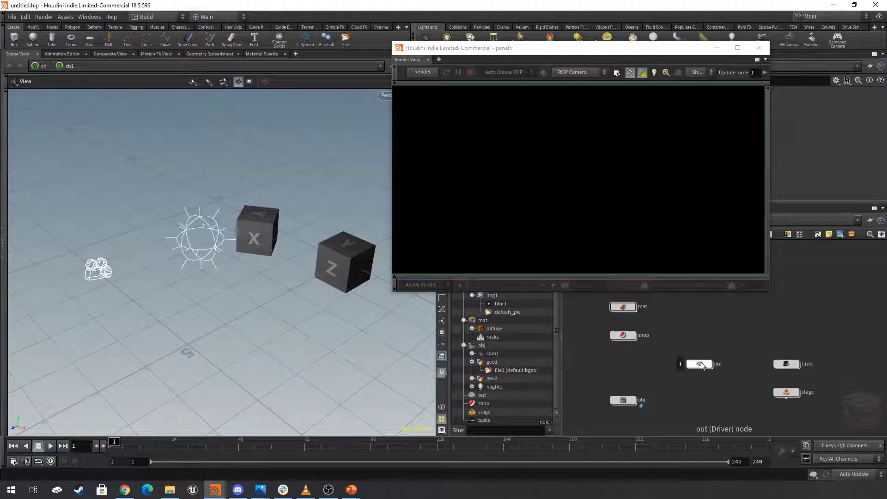
mouse_move(724, 318)
middle_down()
mouse_move(733, 334)
mouse_move(739, 325)
middle_up()
scroll(732, 376, up, 5)
middle_drag(732, 400, 728, 413)
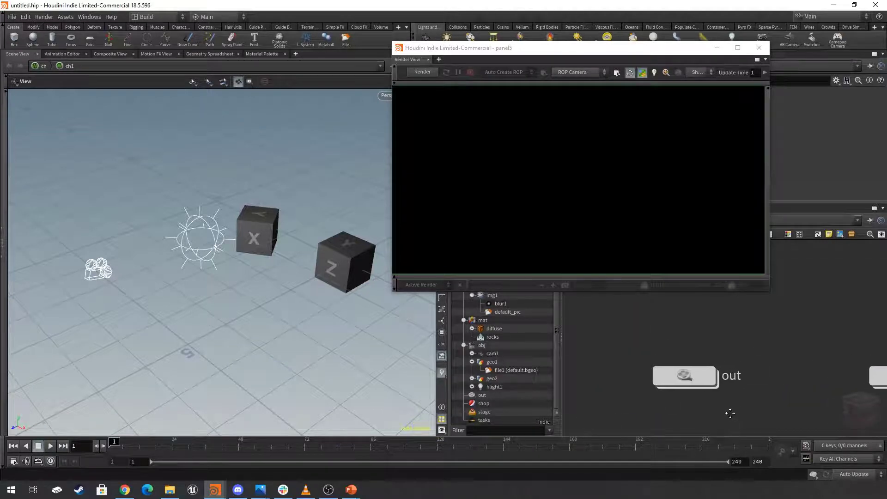
double_click(690, 375)
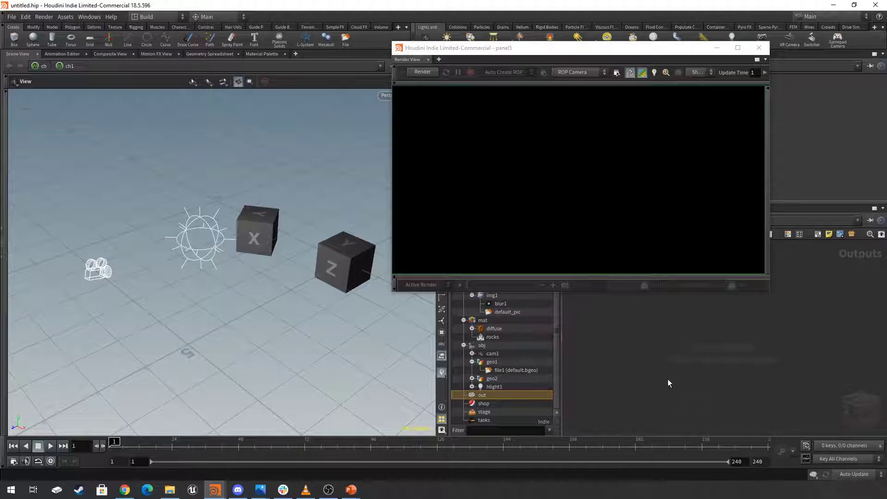
click(425, 72)
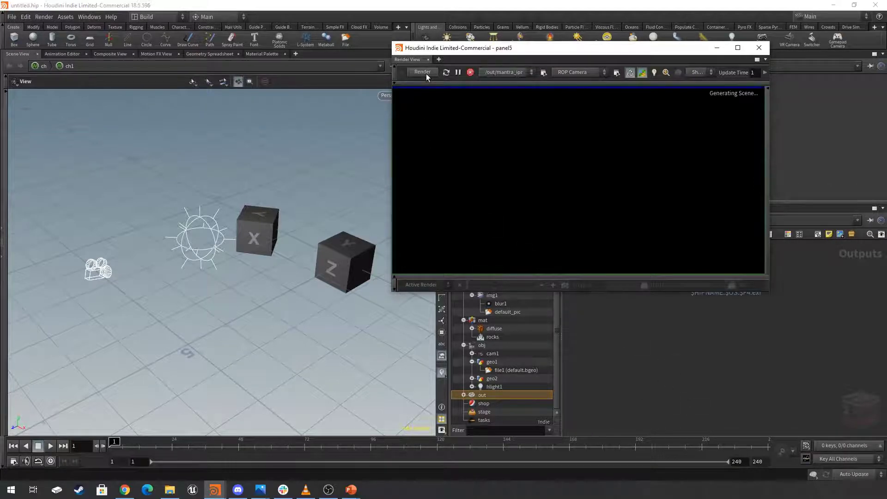
Uncover and select the mantra_ipr node in the out network, and expand out in the network tree
drag(656, 49, 581, 23)
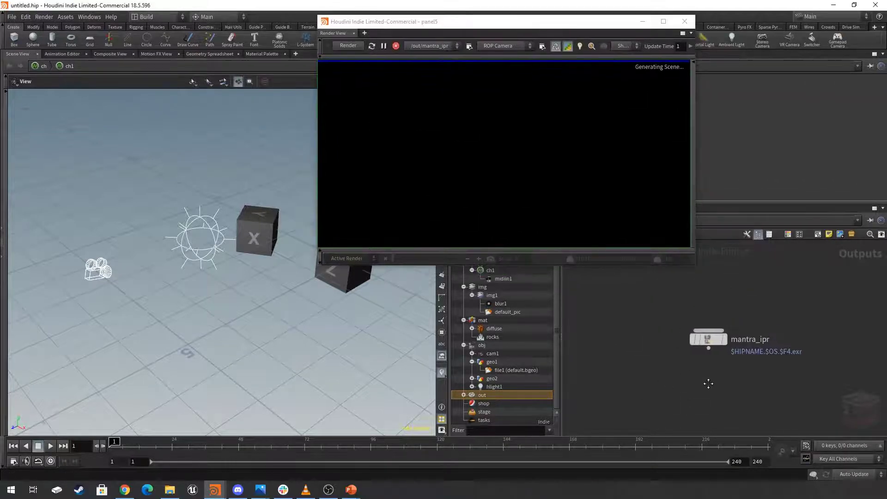
drag(650, 379, 652, 378)
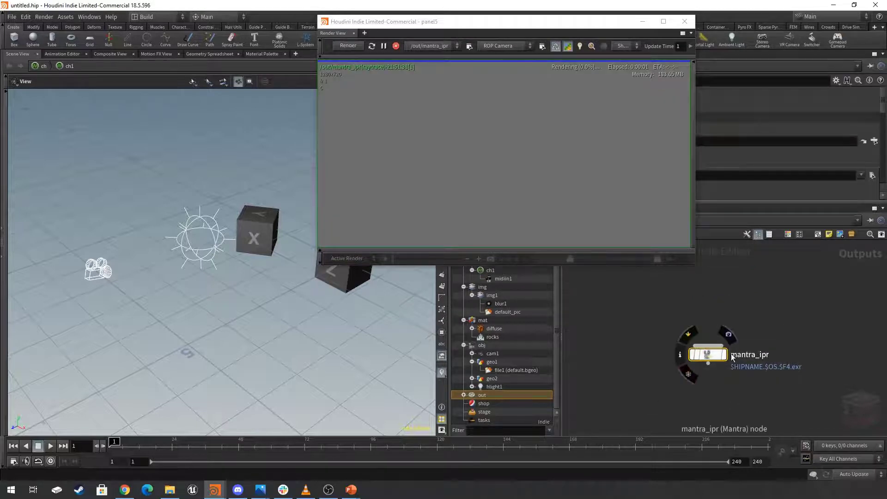
drag(796, 293, 638, 412)
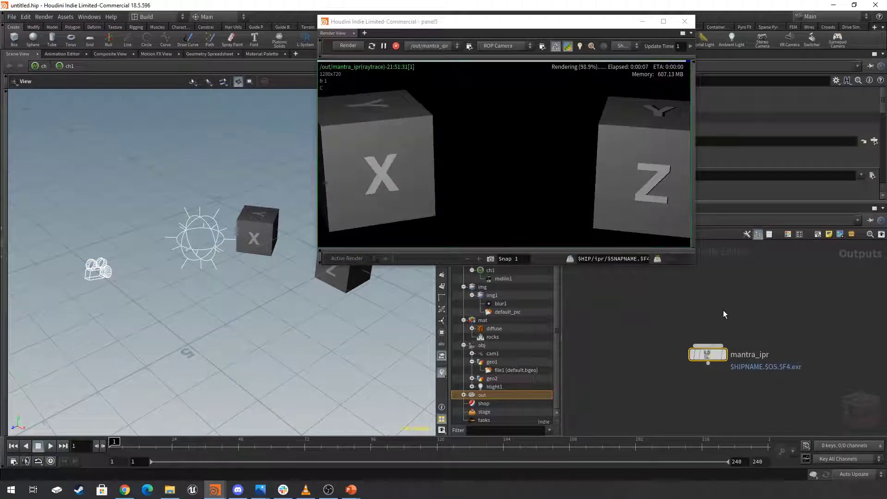
click(463, 395)
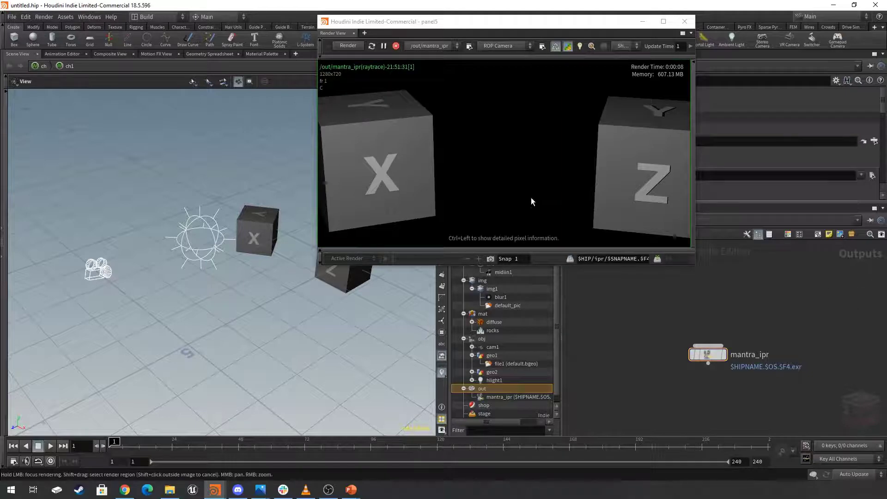
scroll(506, 145, down, 5)
scroll(503, 144, up, 1)
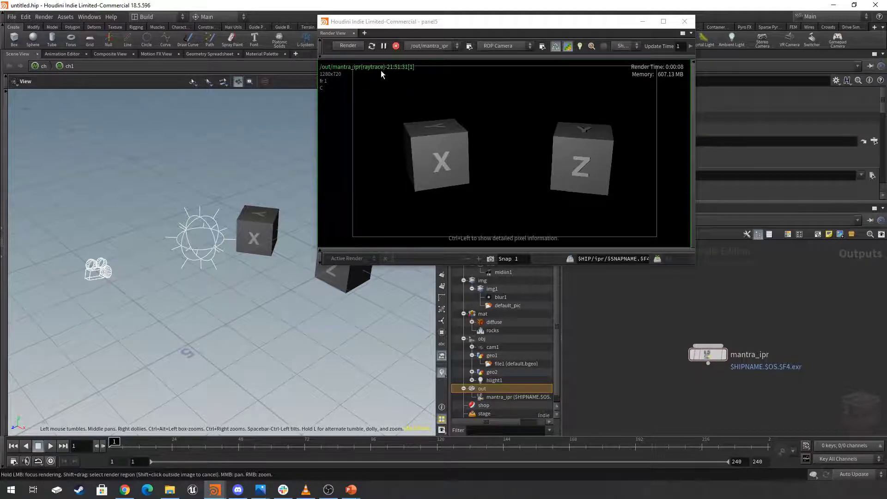
Select hlight1 in the Scene View and move the light closer to the X cube, with the Render View set aside
drag(521, 26, 616, 32)
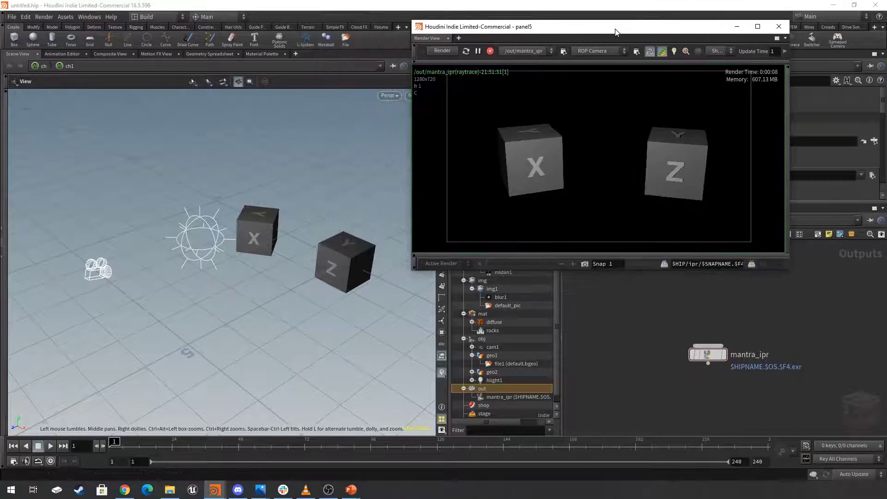
click(5, 163)
click(11, 142)
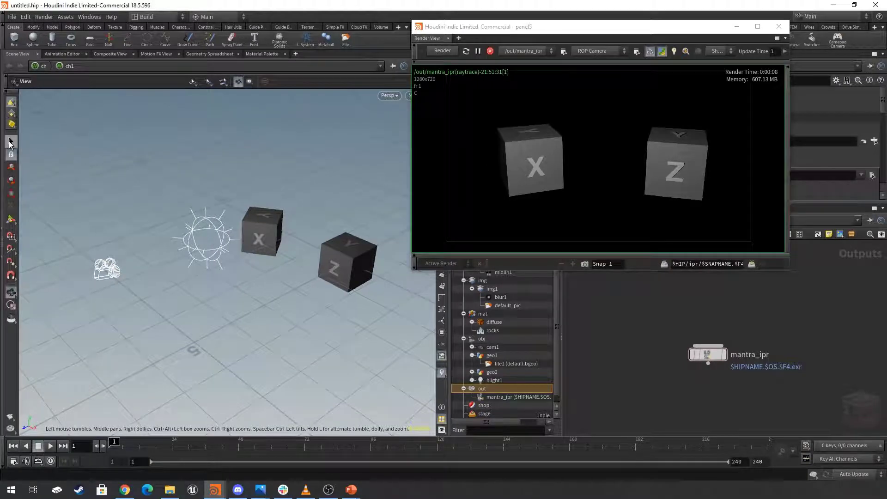
click(206, 238)
click(11, 167)
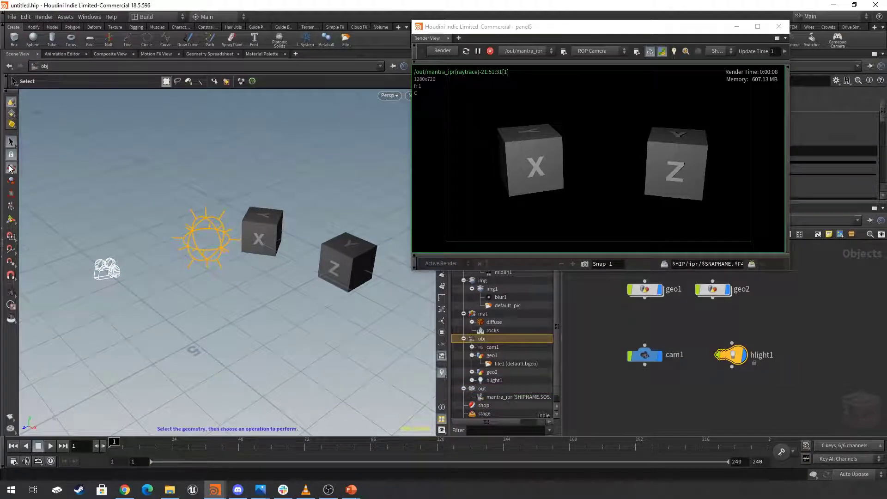
drag(201, 266, 224, 292)
click(782, 329)
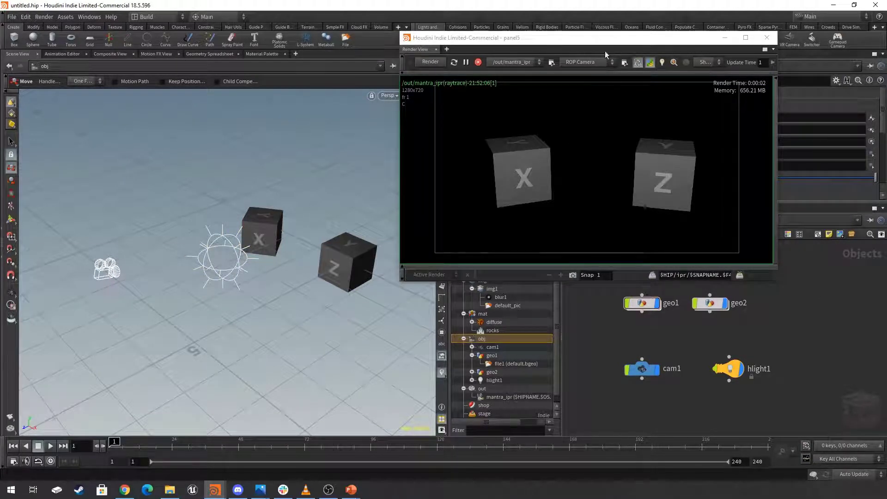
Minimize the floating Render View, restore it, move it over the Scene View, and minimize it again
click(724, 38)
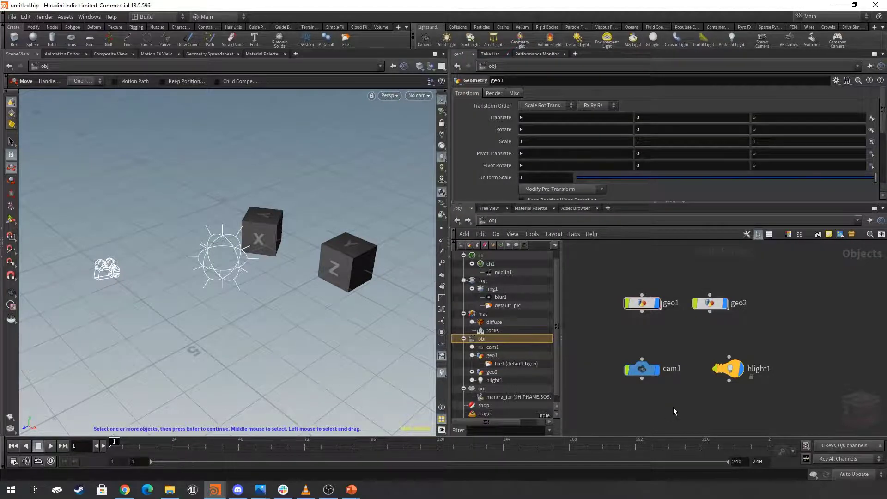
mouse_move(213, 493)
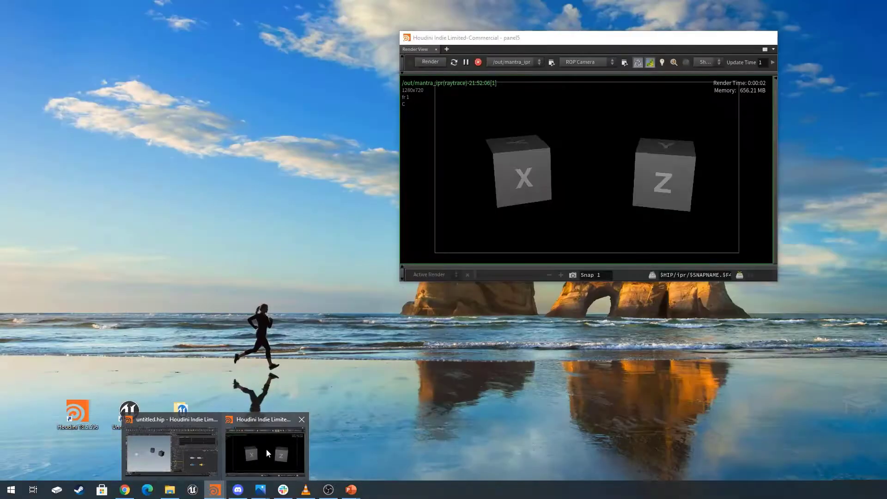
click(266, 448)
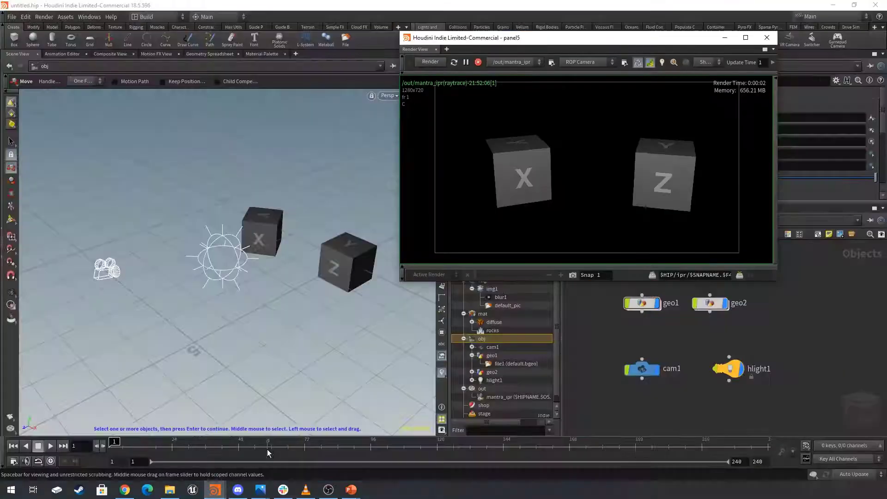
drag(629, 40, 309, 71)
click(406, 68)
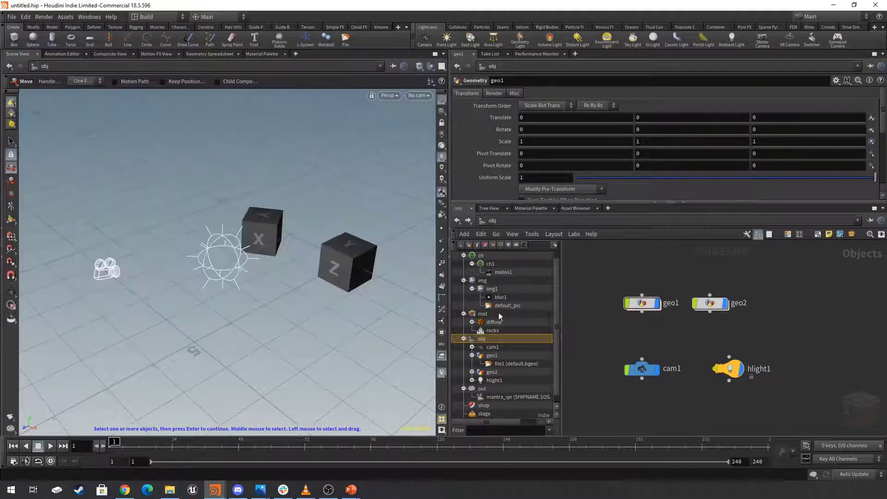
Enter the geo1 object to show its file1 node
mouse_move(646, 305)
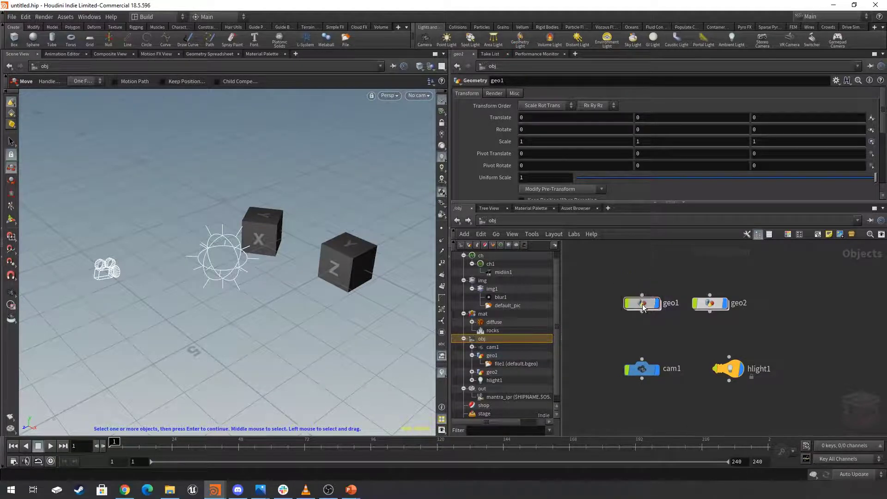
double_click(642, 306)
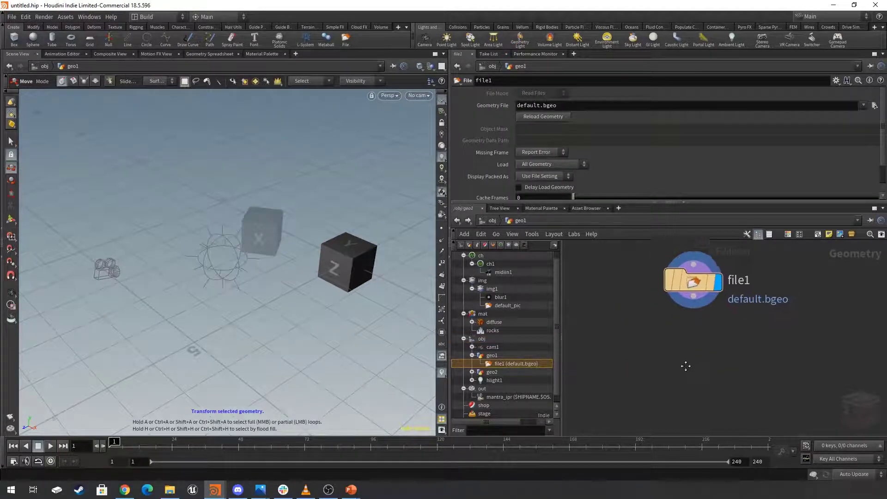
Add a Material node below file1 in the geo1 network and wire file1's output into it
scroll(697, 377, down, 2)
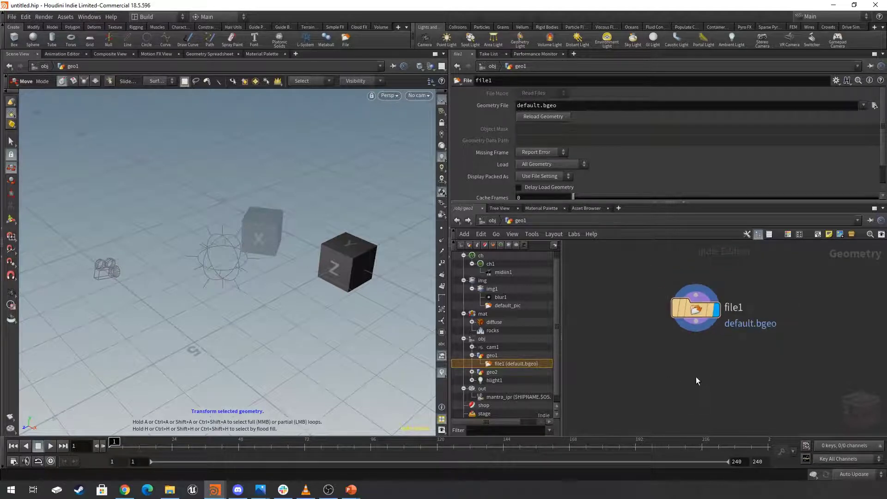
key(Tab)
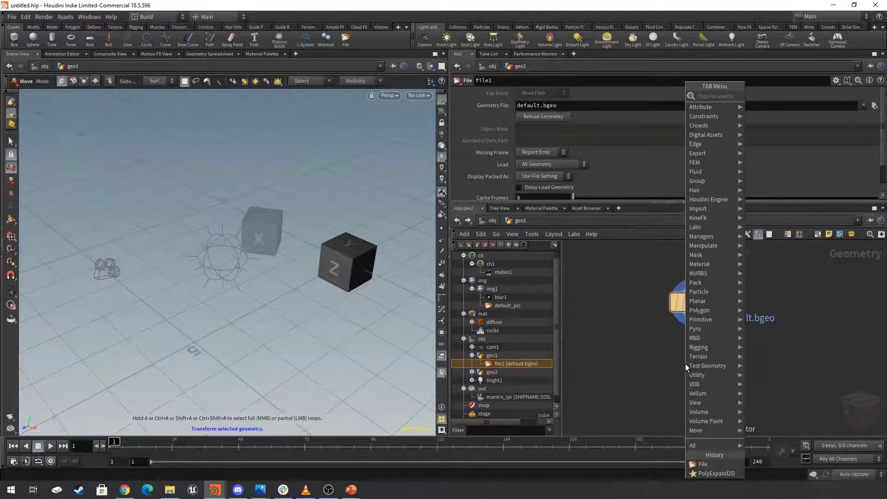
text(mat)
key(Return)
click(697, 359)
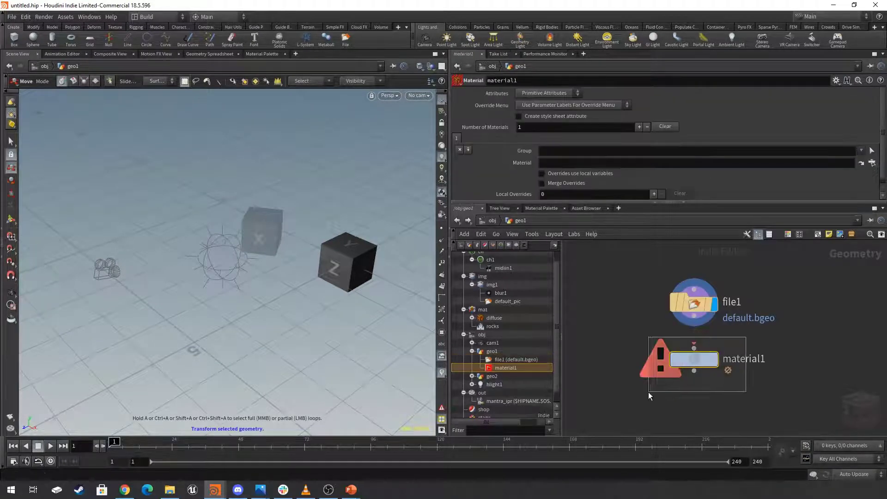
drag(697, 318, 693, 347)
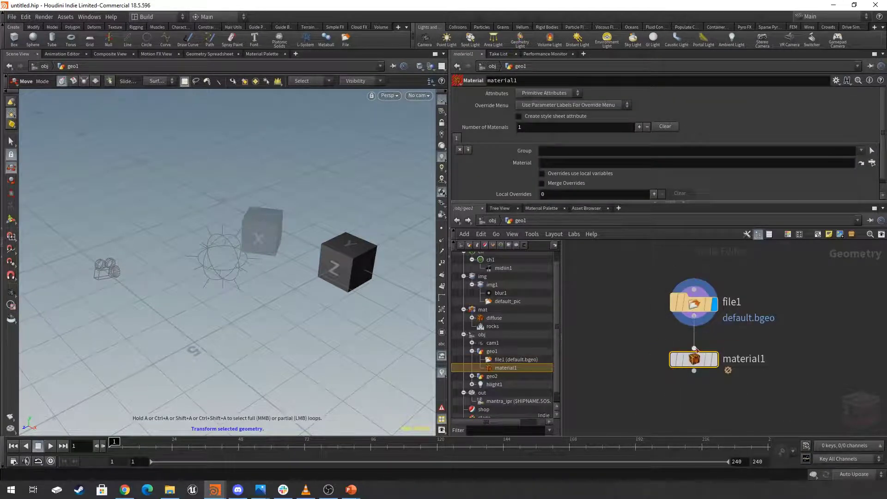
Set the display and render flags on the material1 node
mouse_move(718, 362)
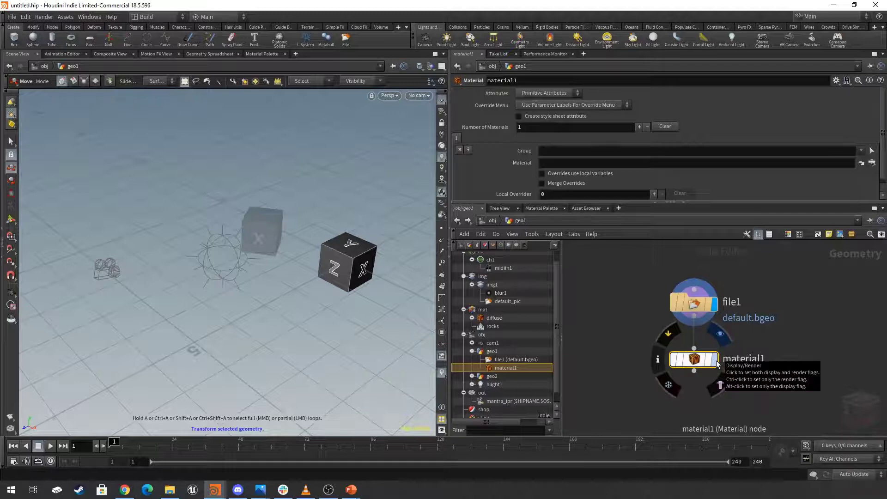
scroll(502, 347, up, 2)
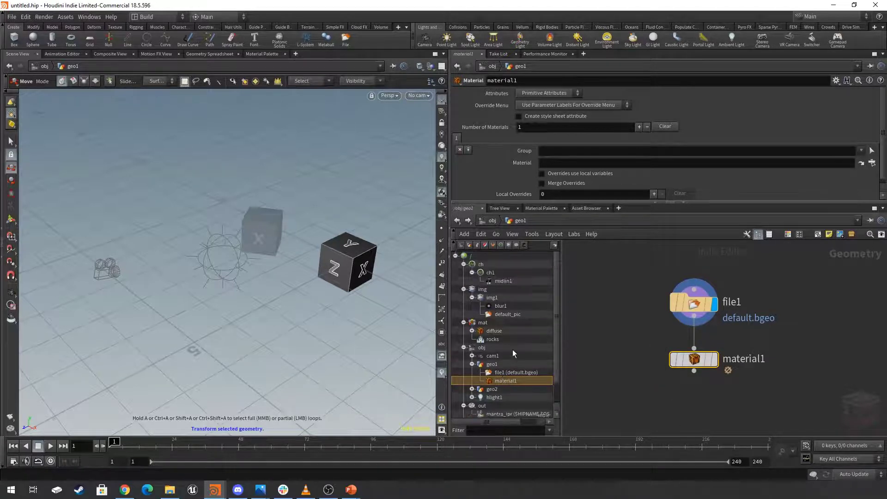
scroll(512, 349, down, 1)
click(712, 360)
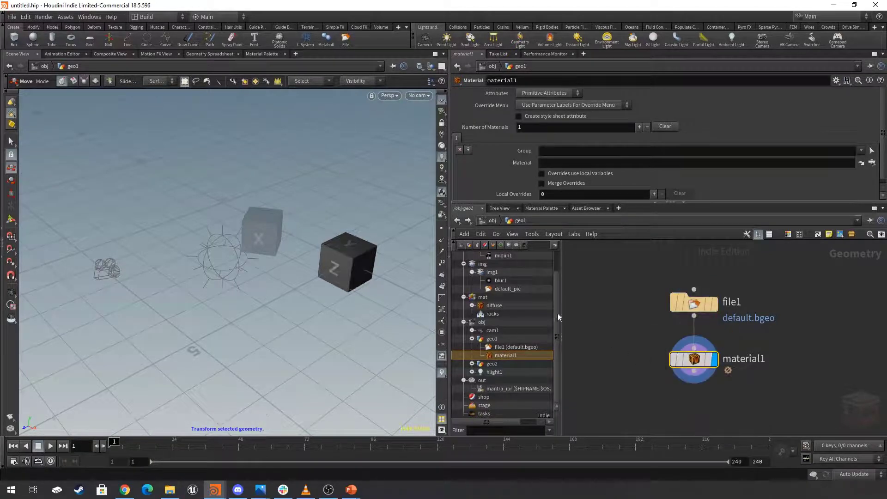
Assign the /mat/diffuse material to the material1 node through the operator chooser
scroll(870, 173, down, 1)
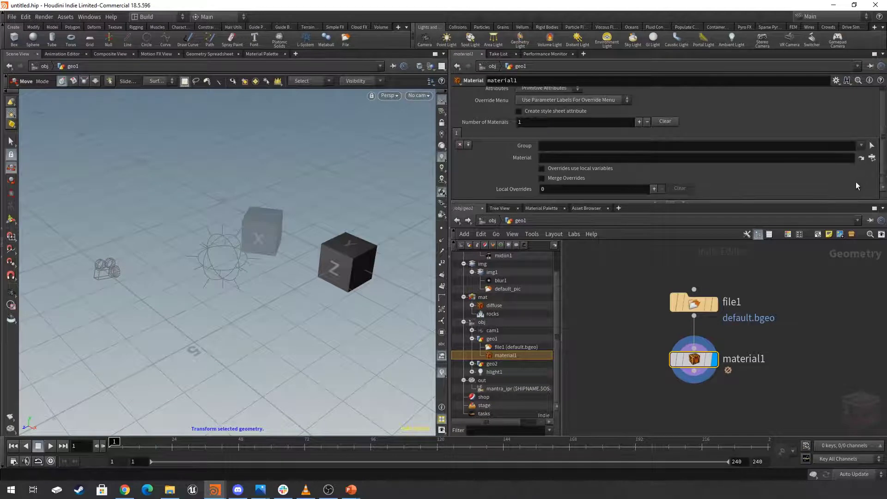
click(871, 158)
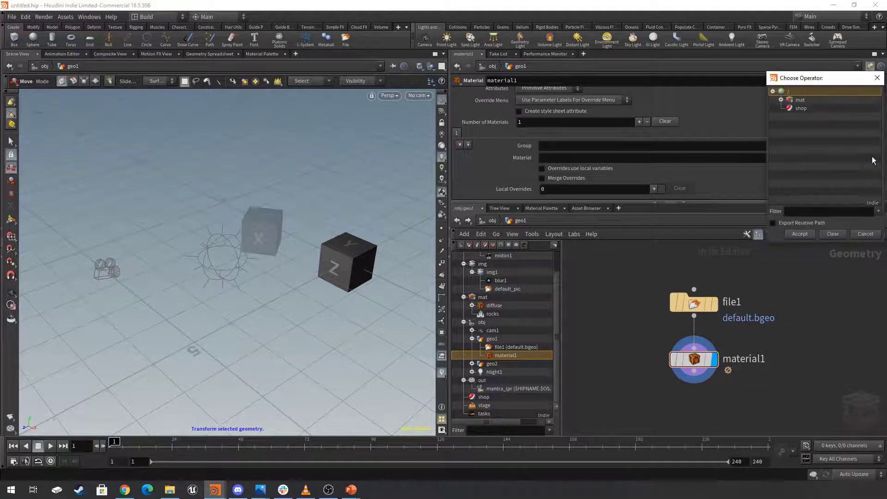
drag(831, 70, 143, 110)
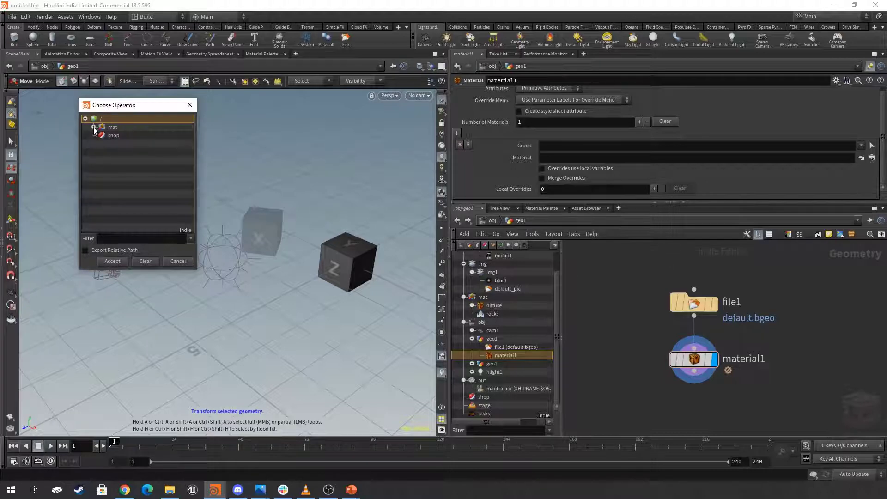
click(93, 128)
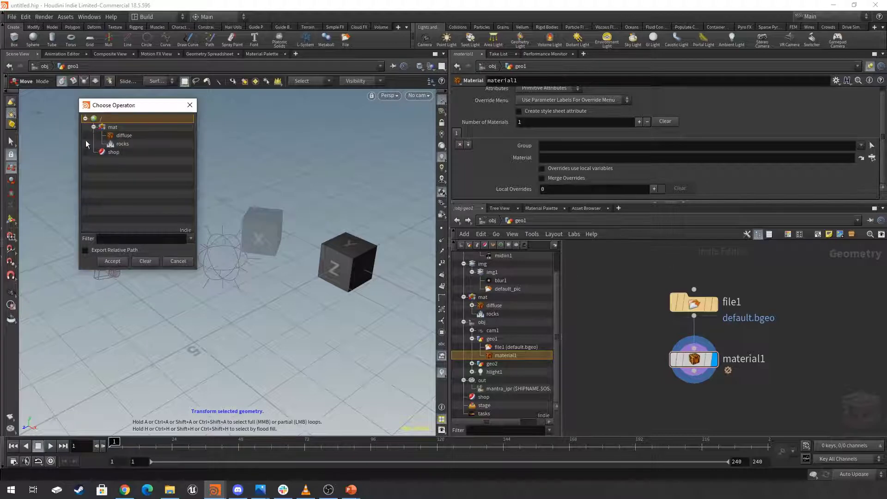
click(123, 136)
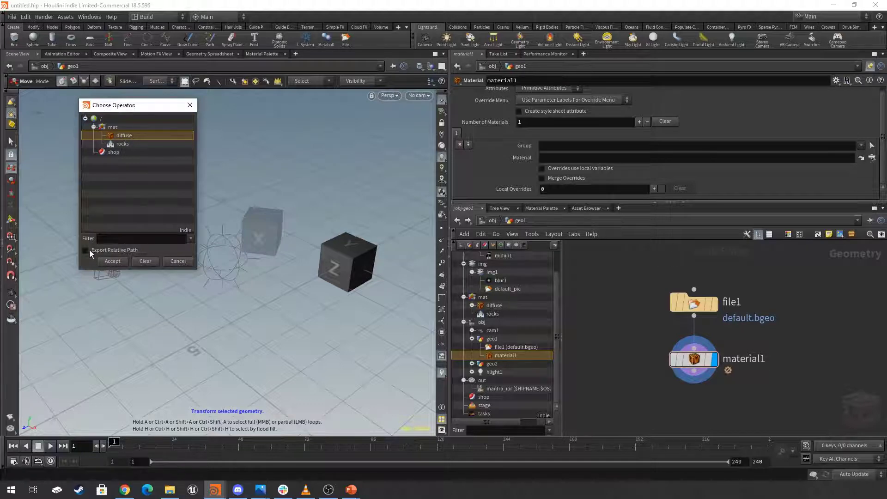
click(112, 262)
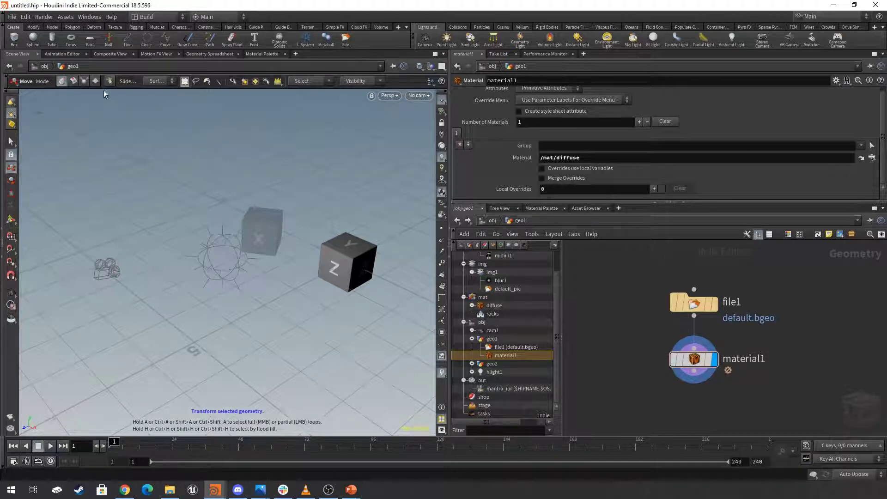
Set the diffuse material's base color to pure red and return to the scene view
click(264, 54)
click(137, 108)
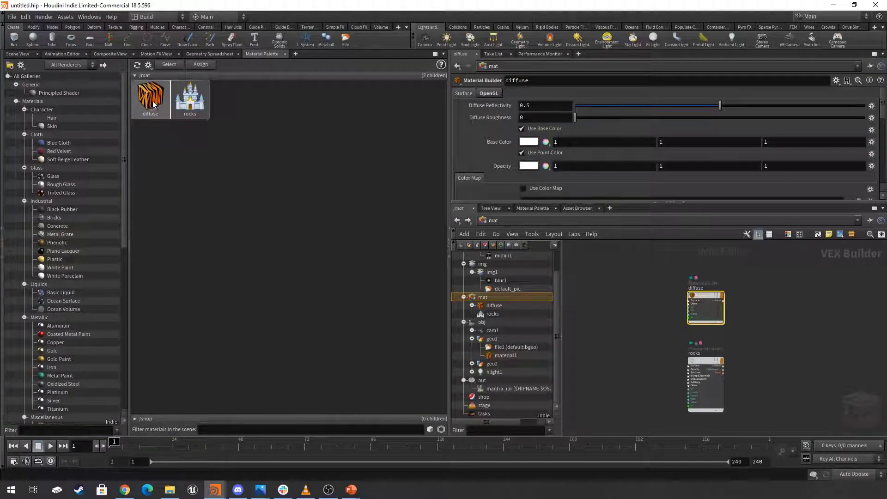
click(527, 141)
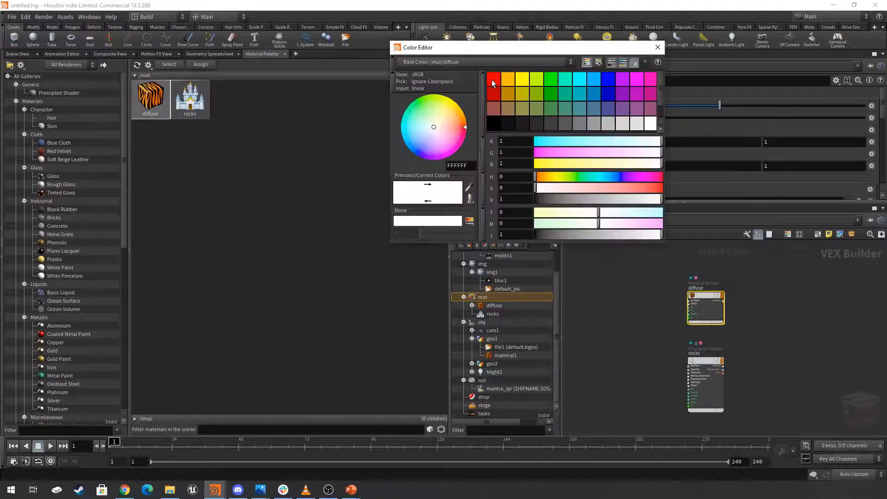
click(493, 79)
click(657, 48)
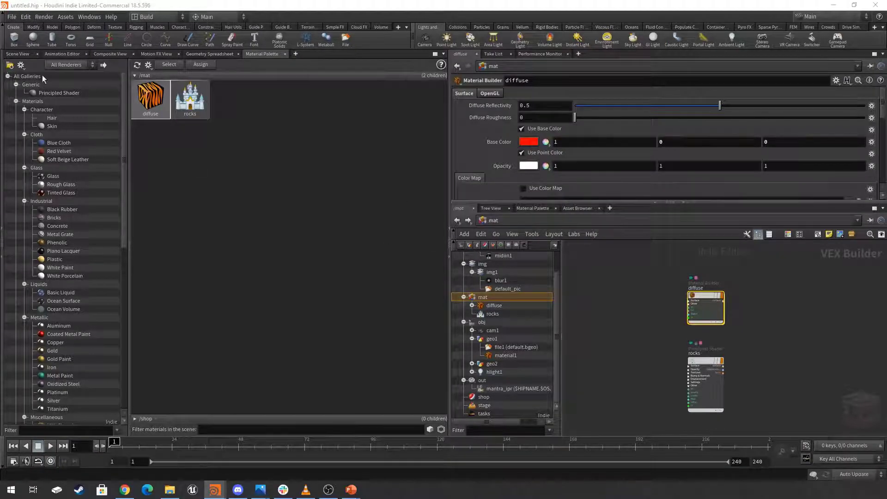
click(19, 54)
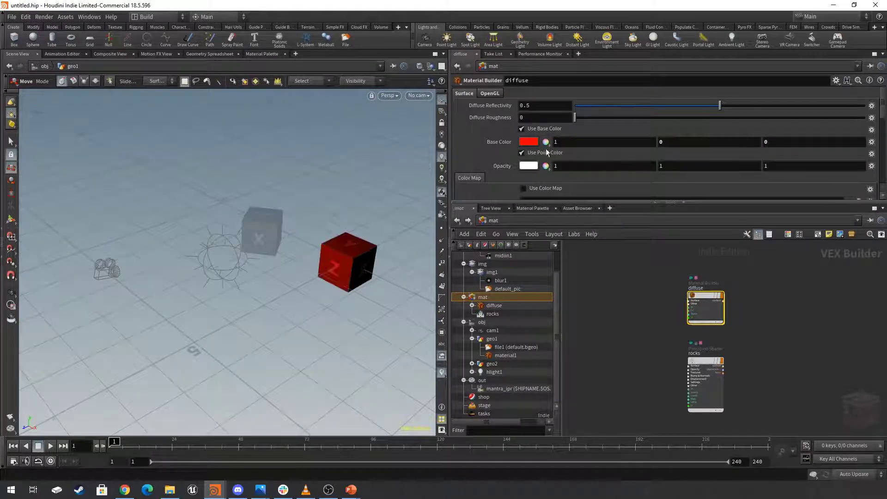
click(527, 142)
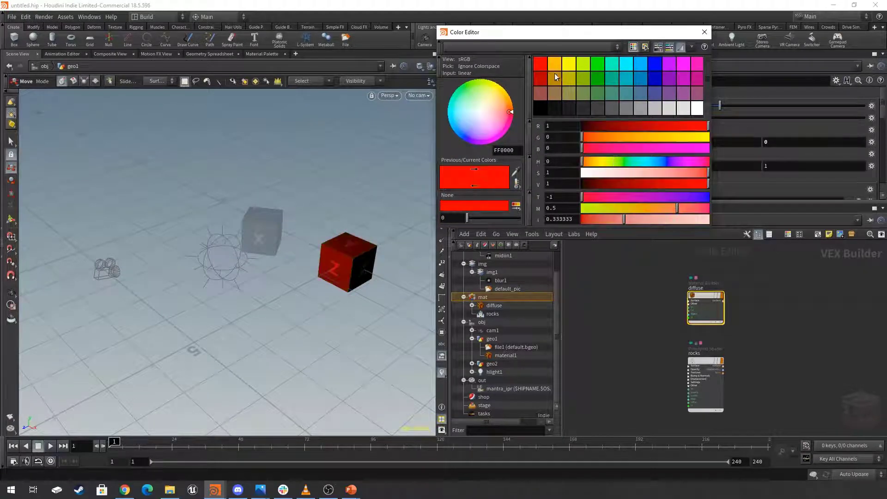
click(703, 31)
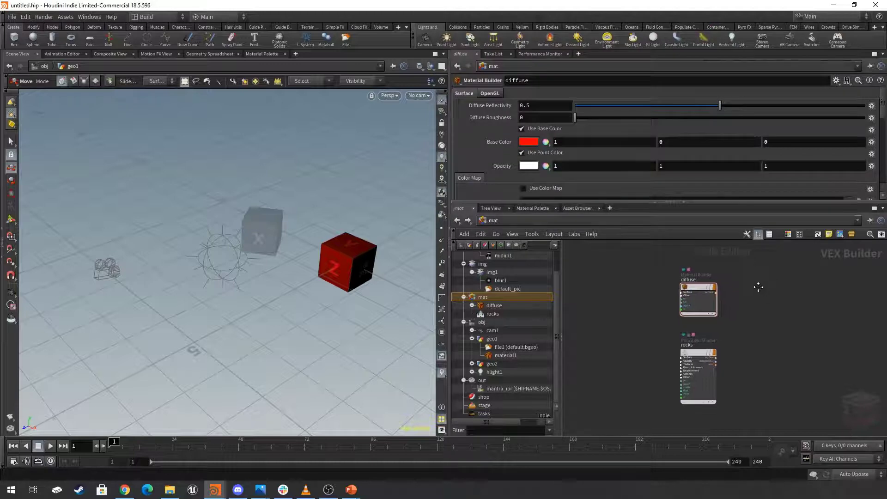
middle_drag(758, 287, 758, 295)
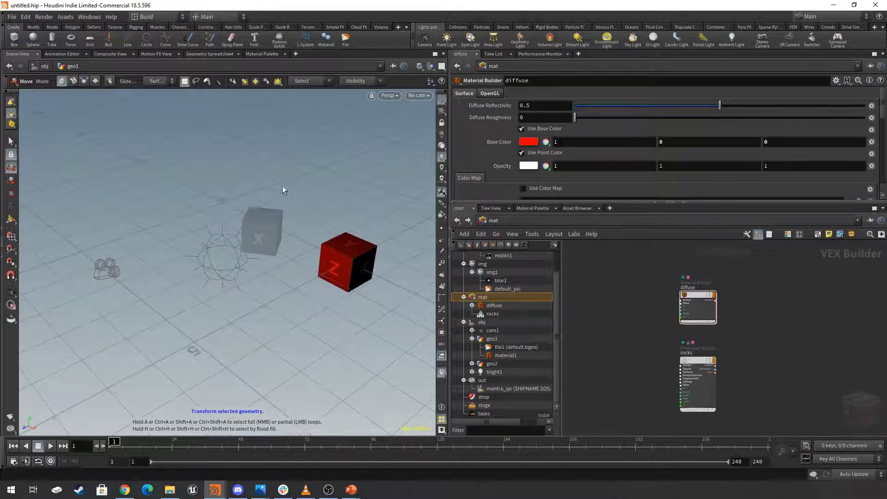
click(430, 66)
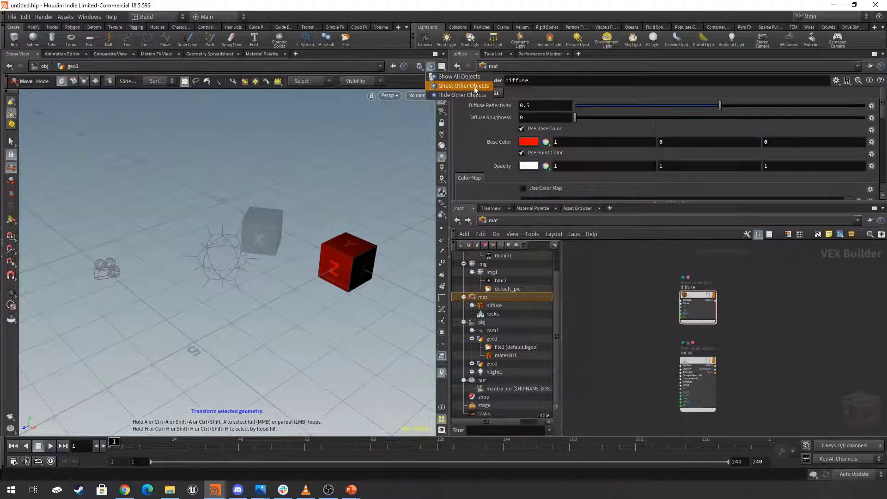
click(621, 293)
Navigate from the root level through the obj network into the geo1 geometry network
scroll(495, 279, up, 1)
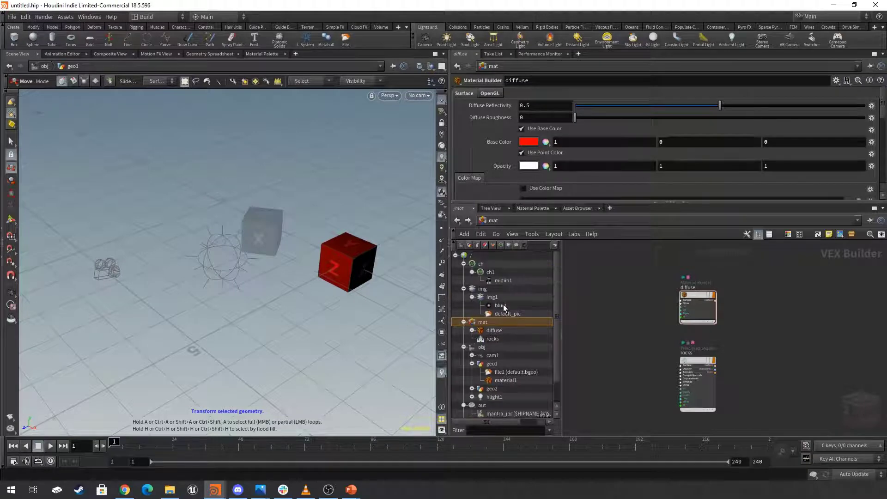
click(476, 256)
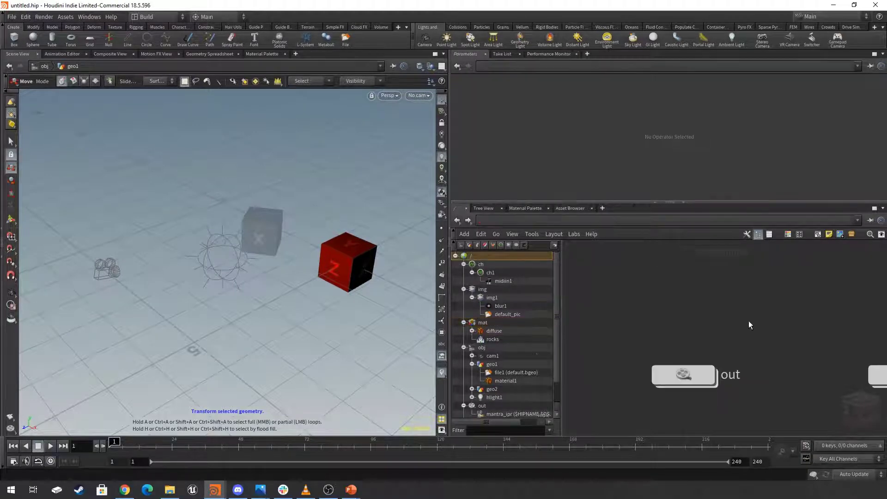
scroll(744, 329, down, 5)
middle_drag(744, 328, 781, 336)
scroll(695, 370, up, 2)
double_click(692, 368)
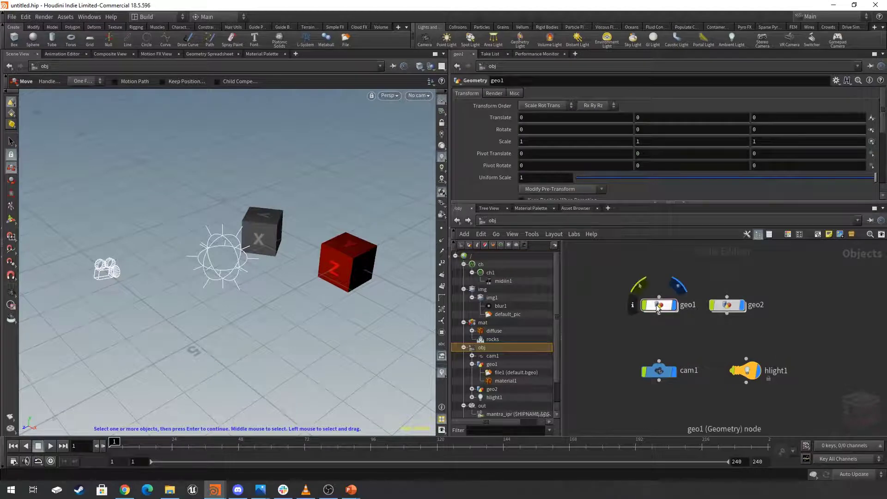
double_click(657, 306)
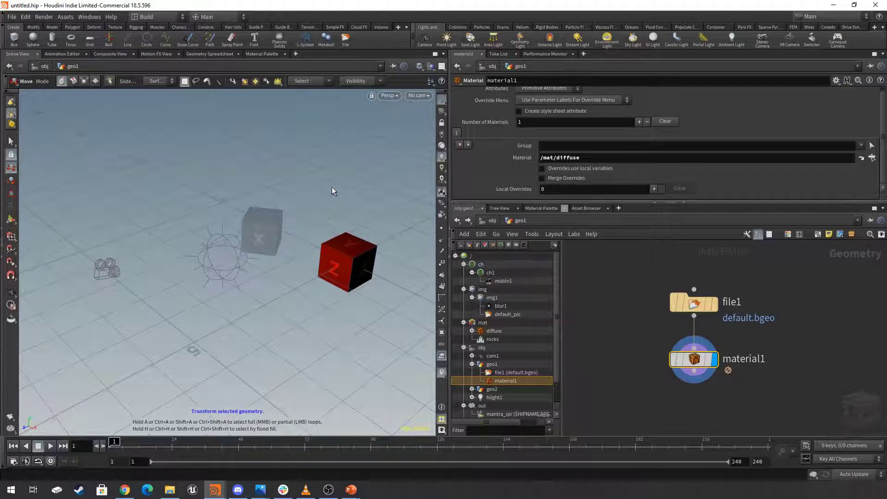
Cycle the viewport's object visibility through Show All Objects, Hide Other Objects and Ghost Other Objects
click(431, 66)
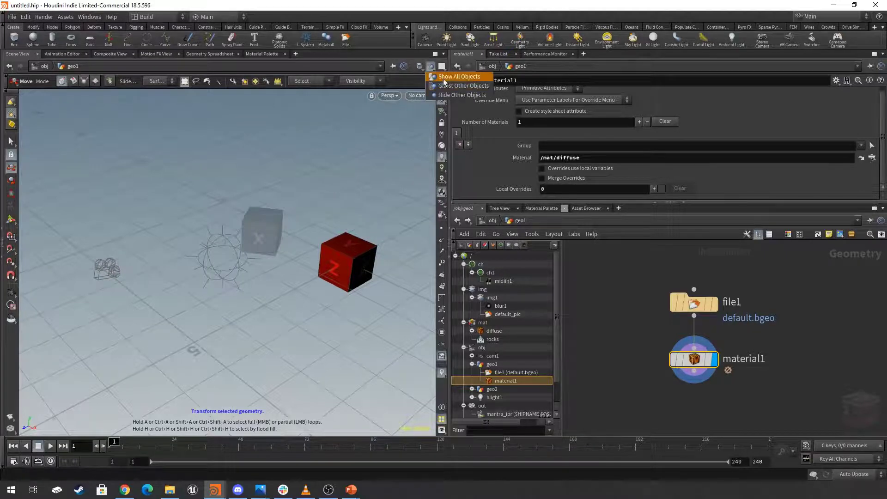
click(447, 77)
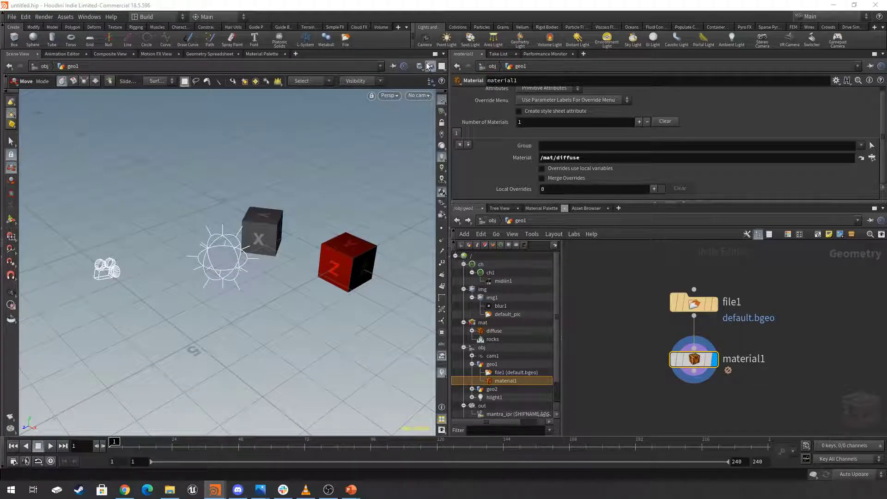
click(431, 66)
click(459, 93)
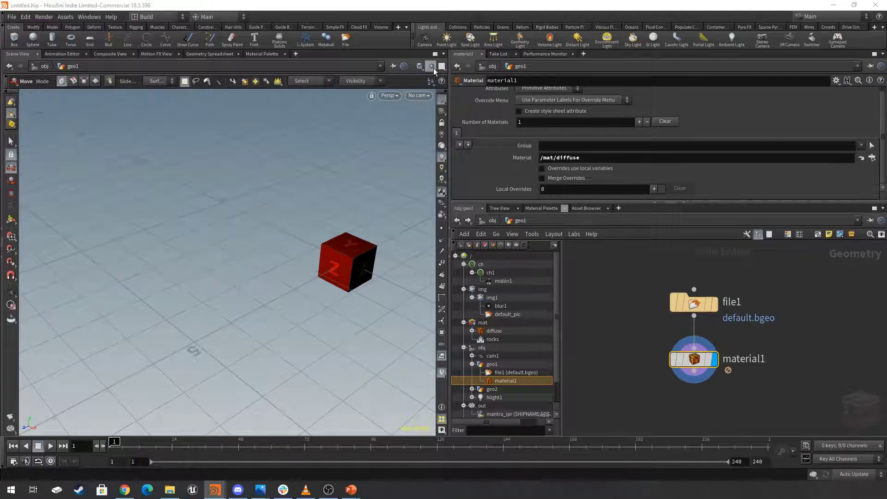
click(432, 68)
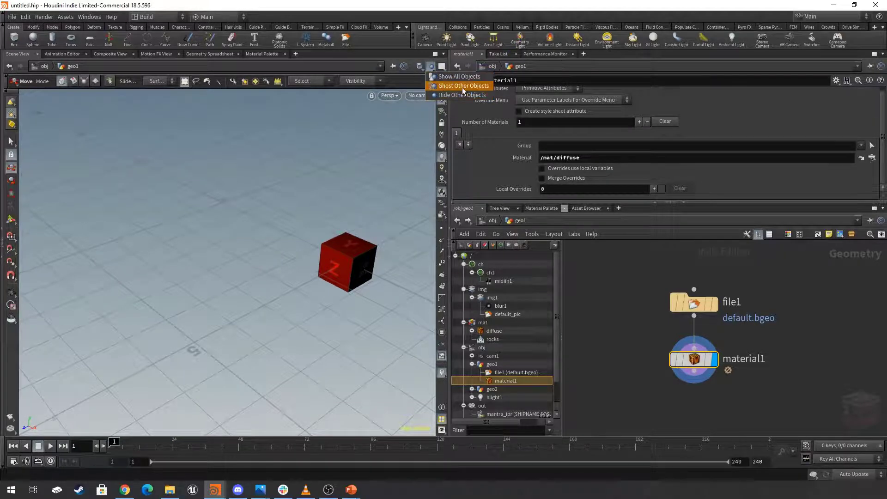
click(434, 87)
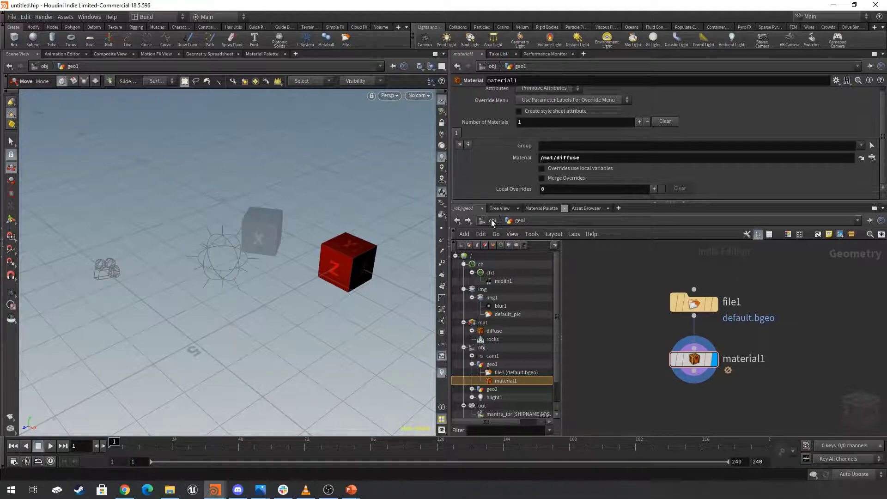
Return to the obj level and move the geo2 node farther away from geo1
click(493, 220)
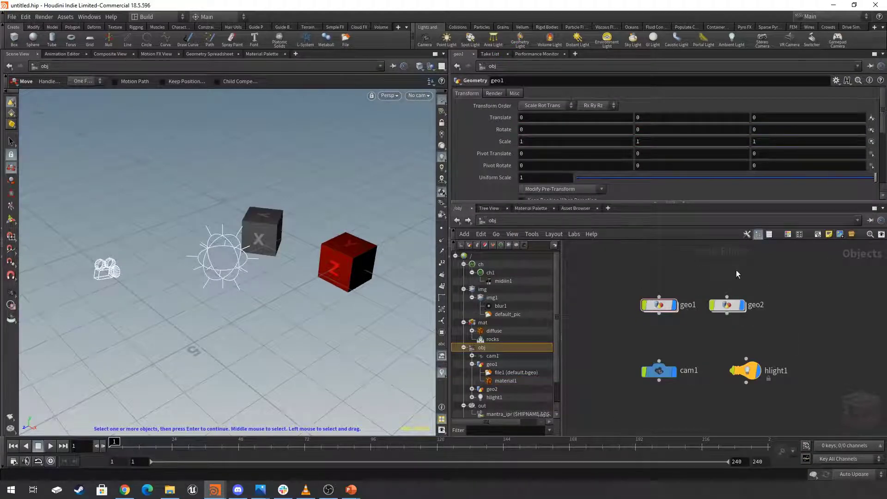
middle_drag(778, 279, 759, 275)
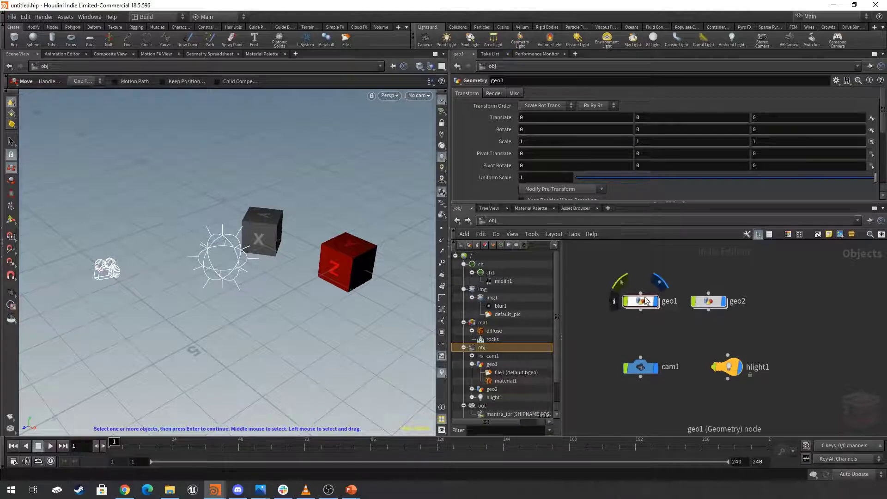
drag(699, 306, 728, 307)
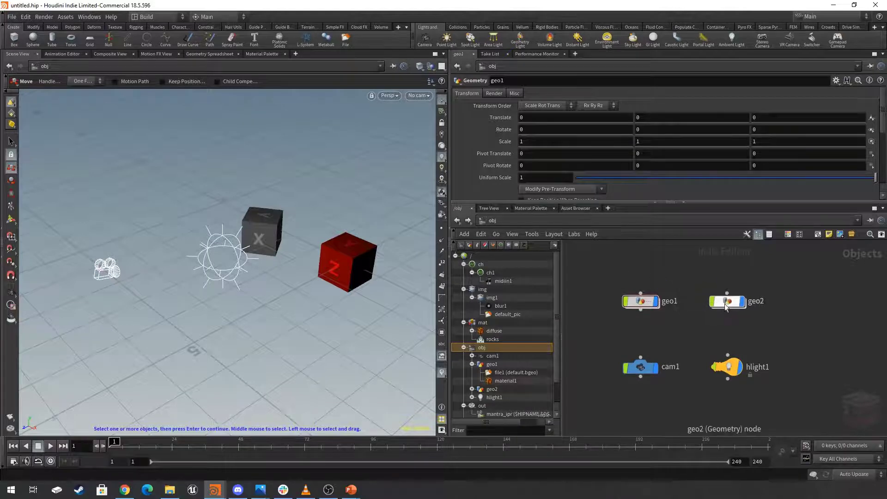
Enter the geo2 network and place a Material node directly beneath the file1 node
double_click(728, 307)
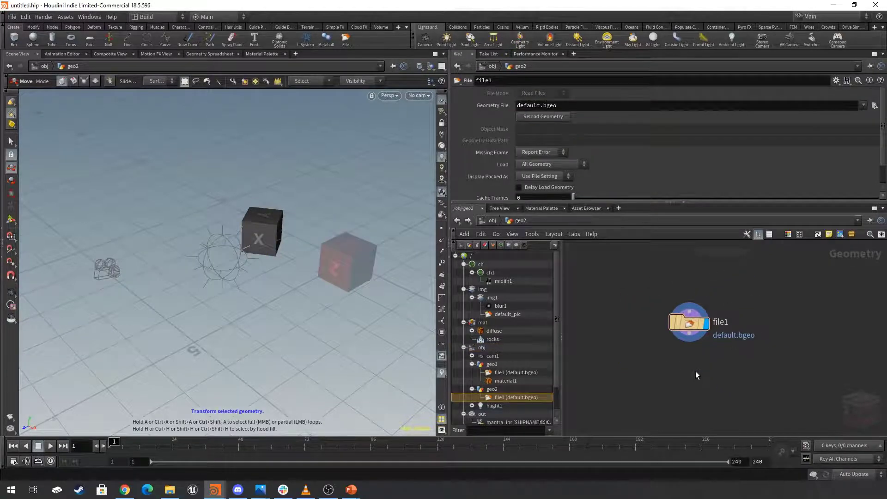
key(Tab)
text(mate)
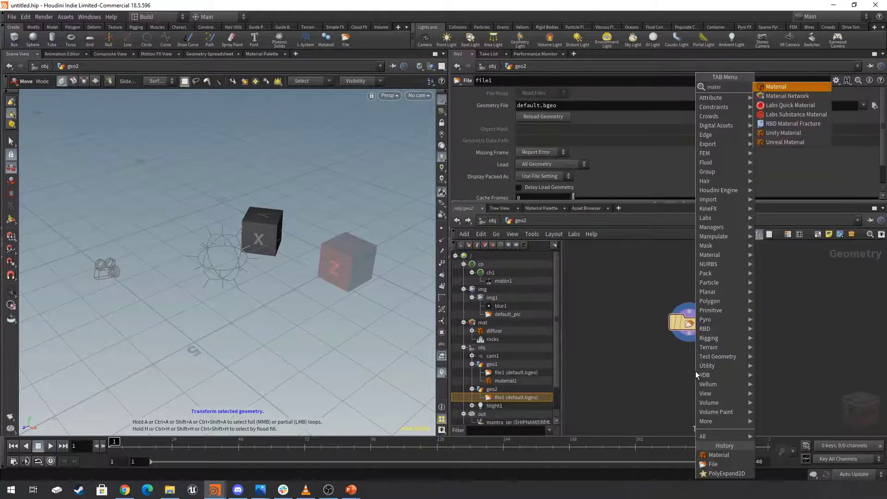
key(Return)
click(692, 369)
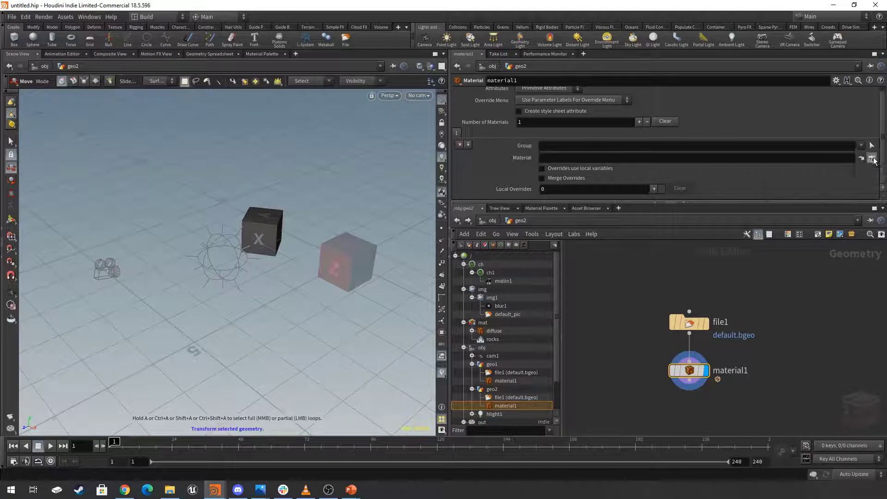
Assign the /mat/rocks material to the geo2 cube through its material1 node
click(873, 158)
drag(840, 81, 320, 68)
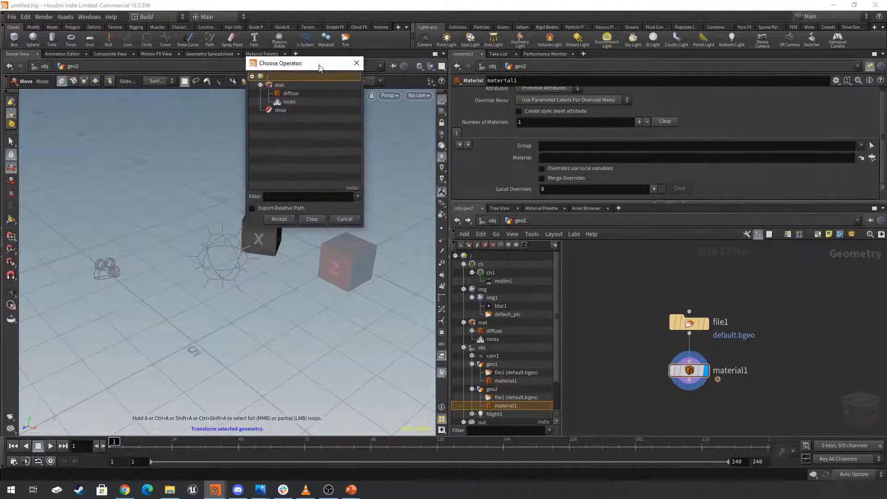
click(290, 102)
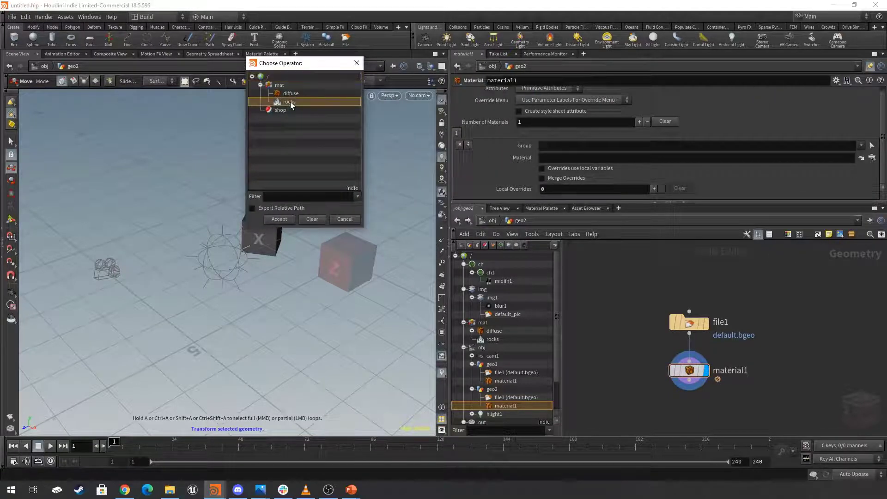
click(282, 219)
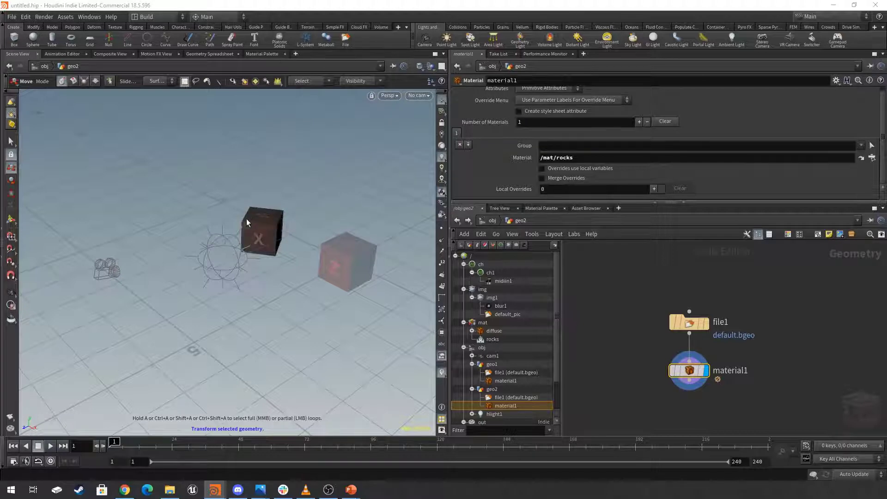
key(Escape)
drag(305, 236, 377, 231)
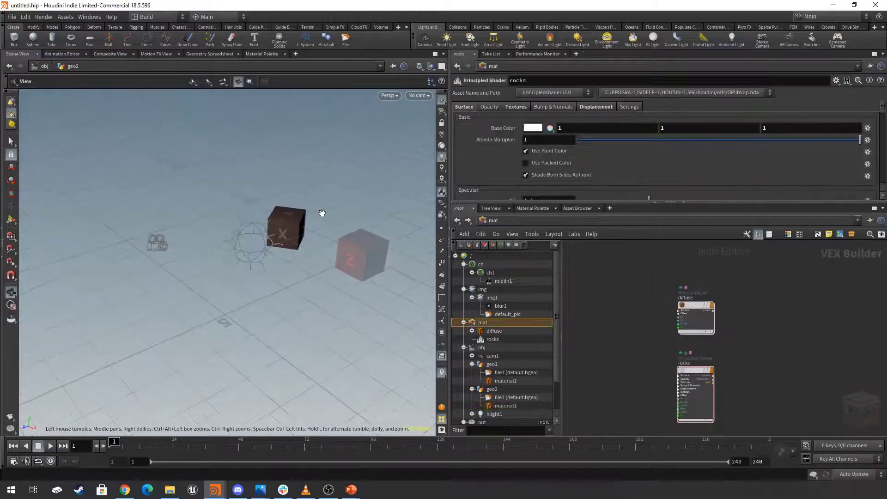
drag(321, 214, 317, 212)
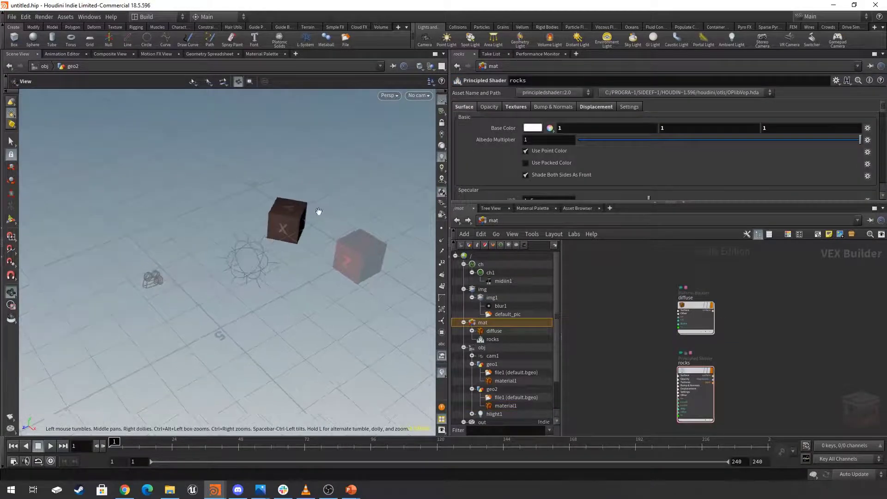
key(t)
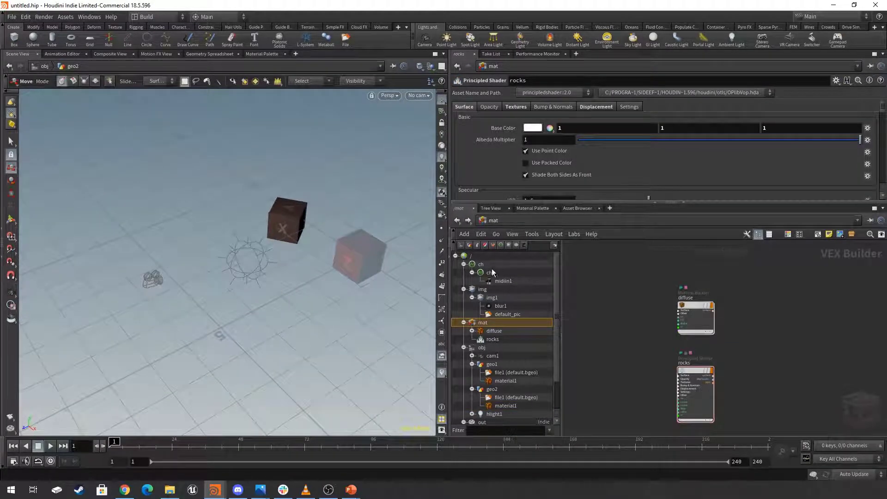
Return the network editor to the root level and frame the top-level network nodes
click(480, 256)
middle_drag(642, 319, 597, 355)
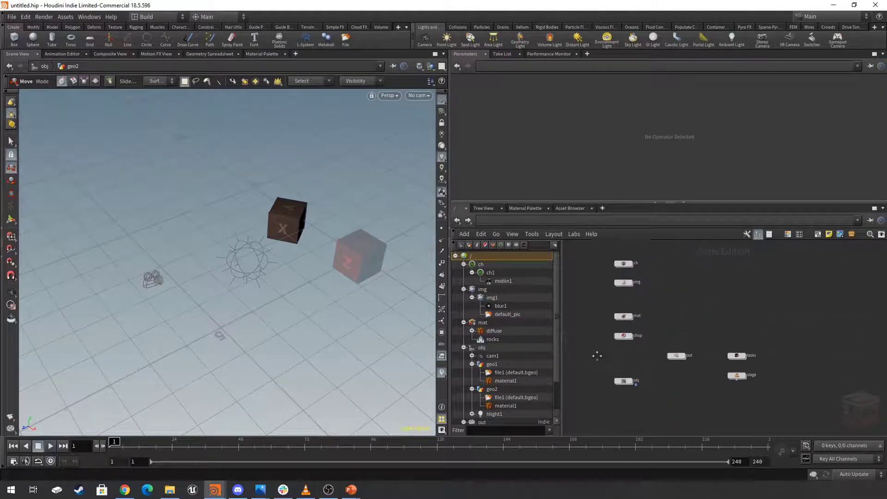
scroll(700, 310, up, 2)
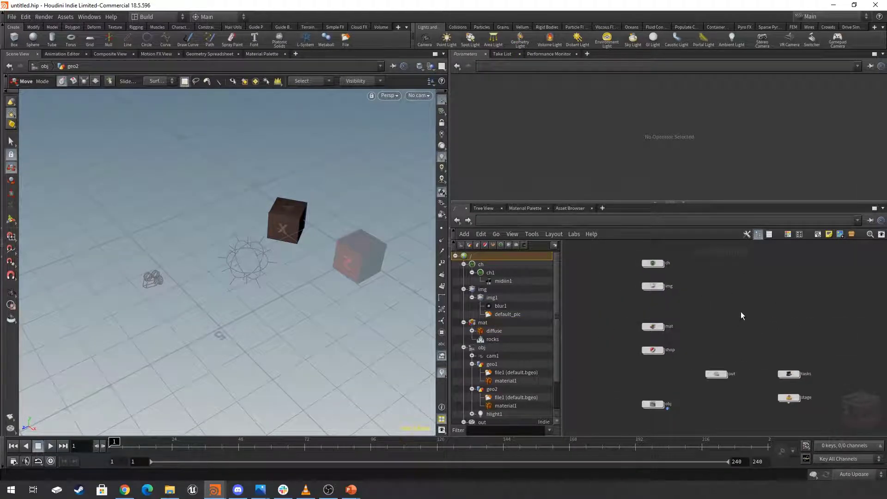
scroll(501, 339, down, 2)
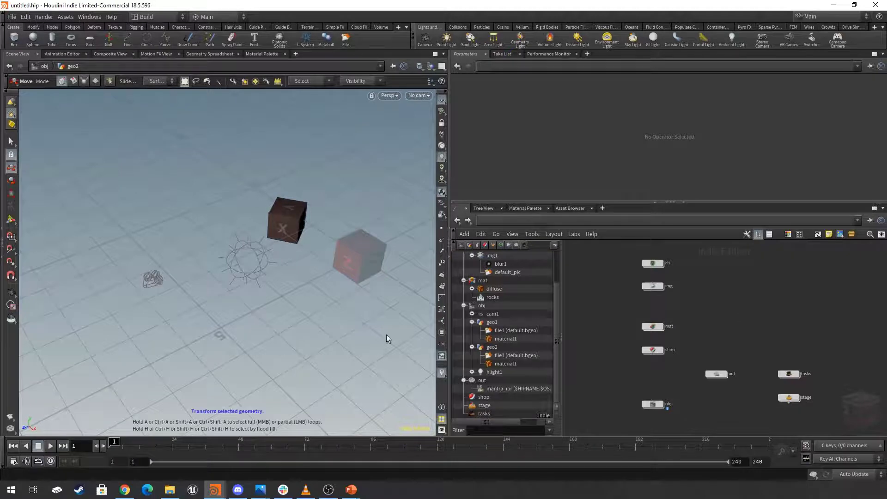
Bring up the Render View beside the viewport to compare both cubes, and set the viewport to Show All Objects
mouse_move(214, 489)
click(246, 460)
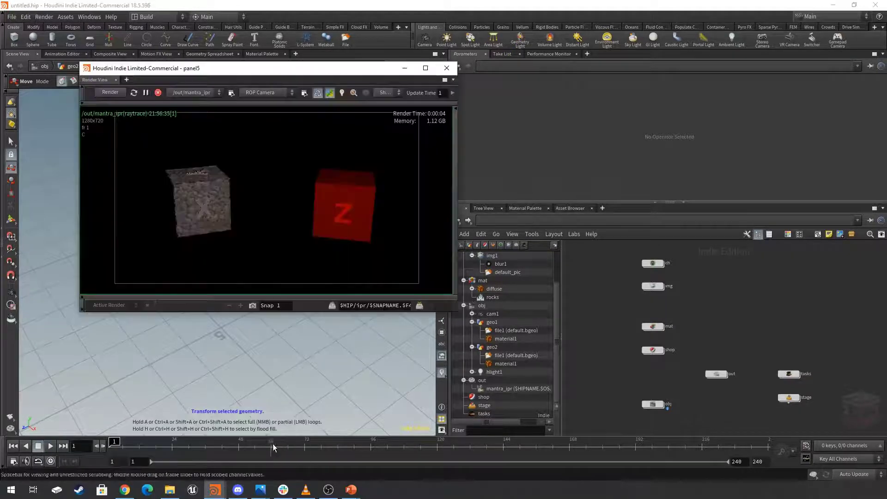
drag(329, 72, 663, 51)
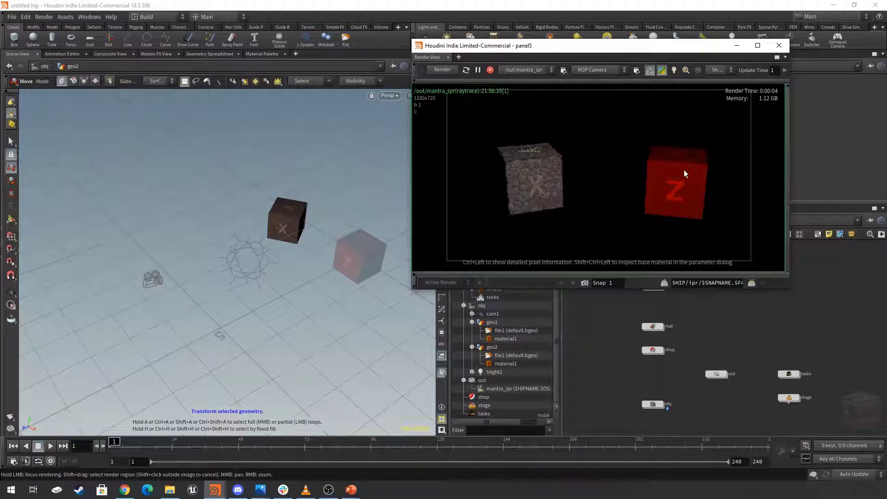
drag(518, 45, 555, 78)
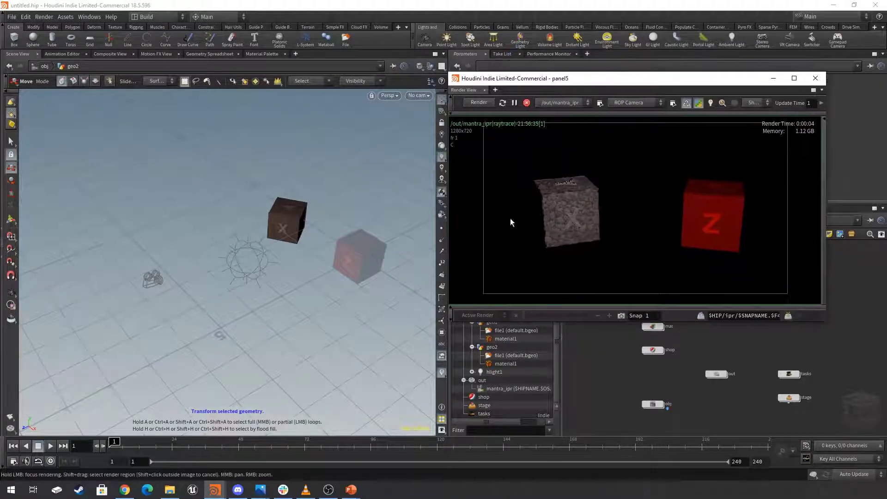
click(431, 67)
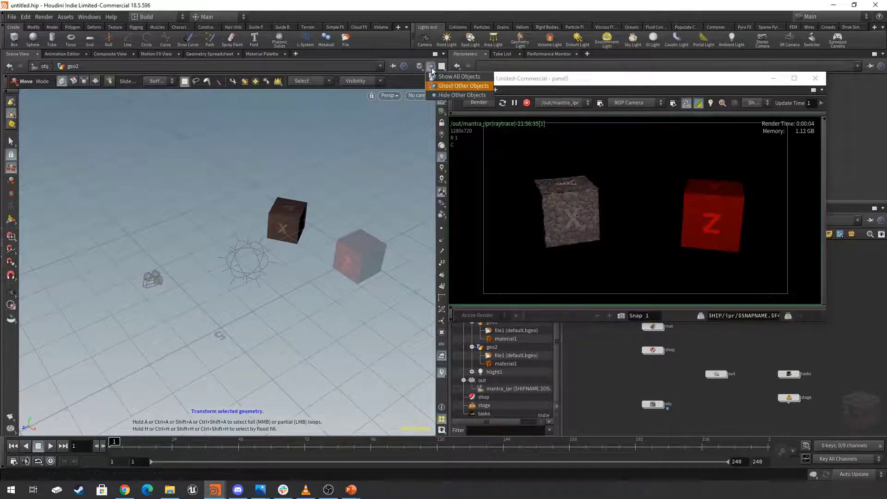
click(459, 76)
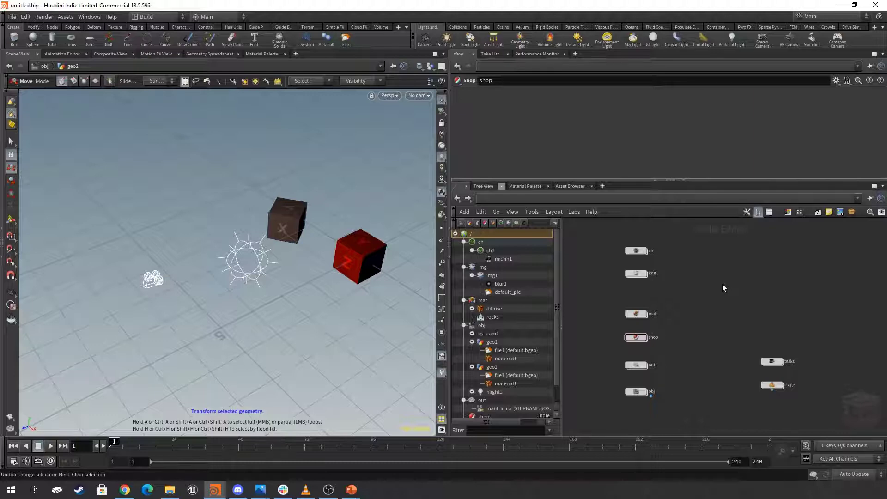
Examine the stage and tasks network nodes at the root level by selecting each one
scroll(776, 284, up, 2)
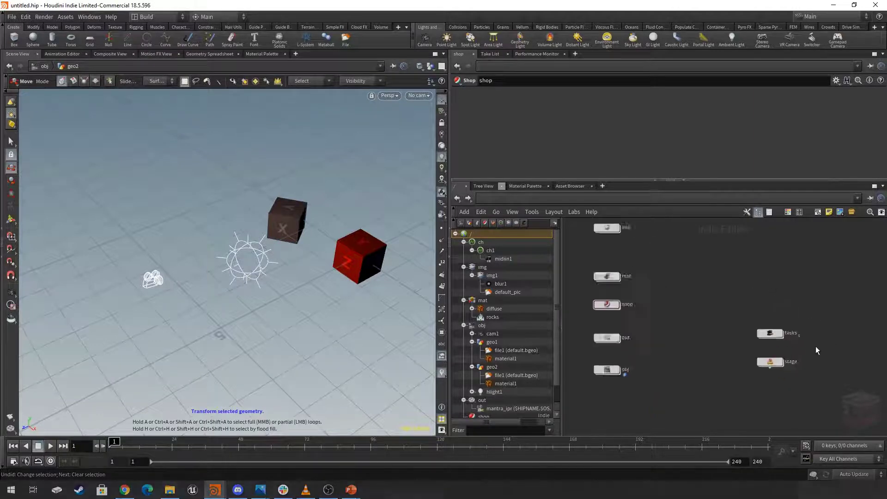
scroll(816, 346, up, 5)
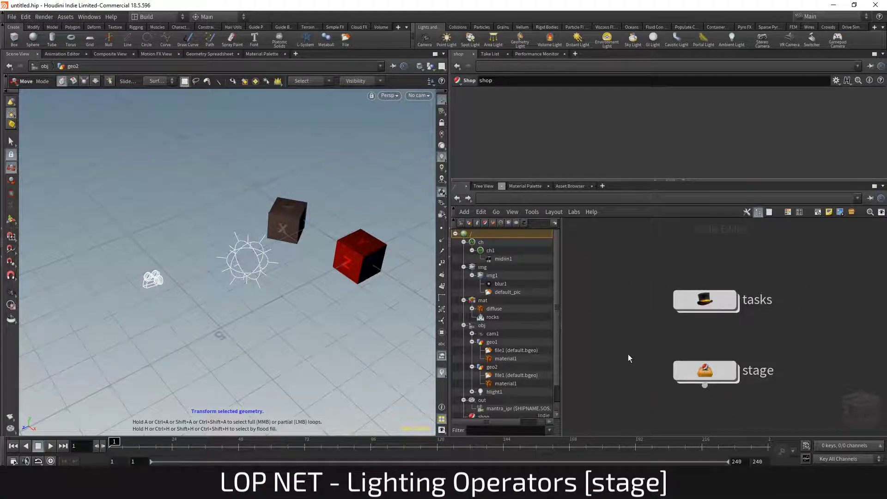
click(699, 366)
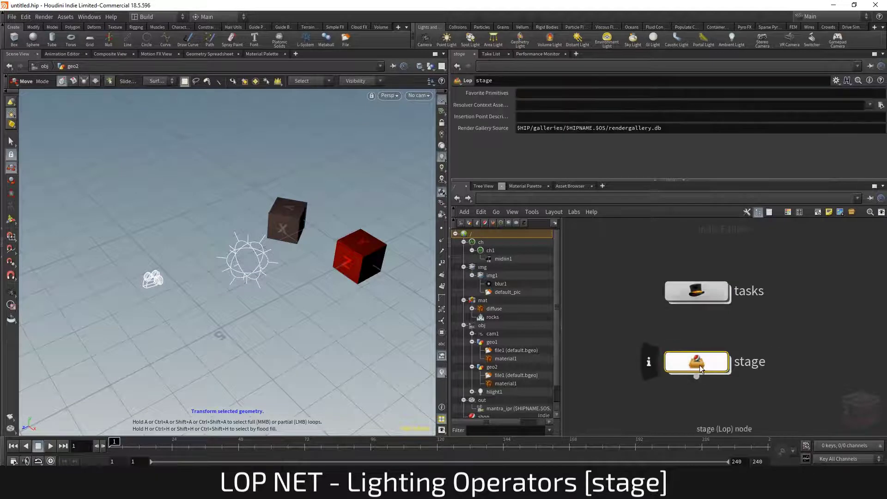
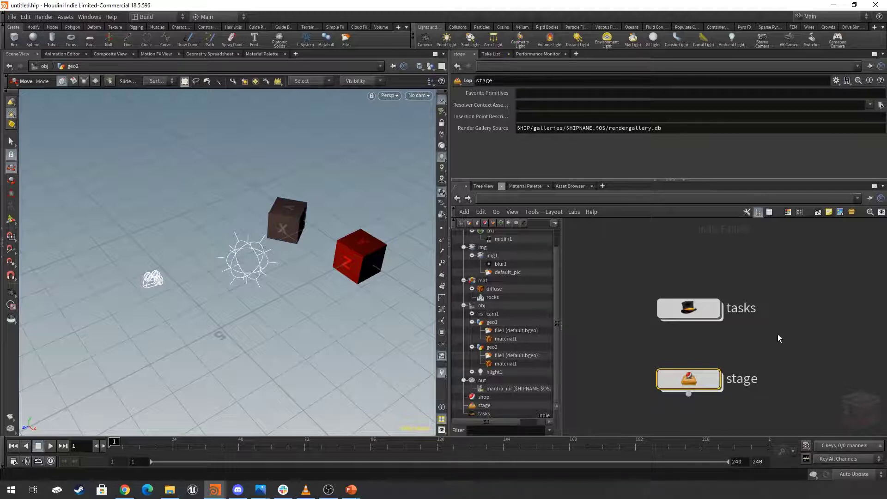
drag(739, 273, 670, 302)
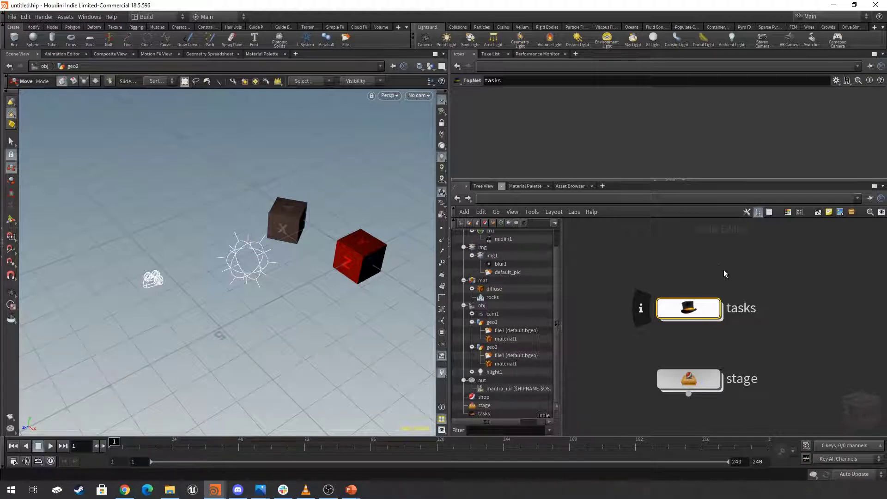
key(h)
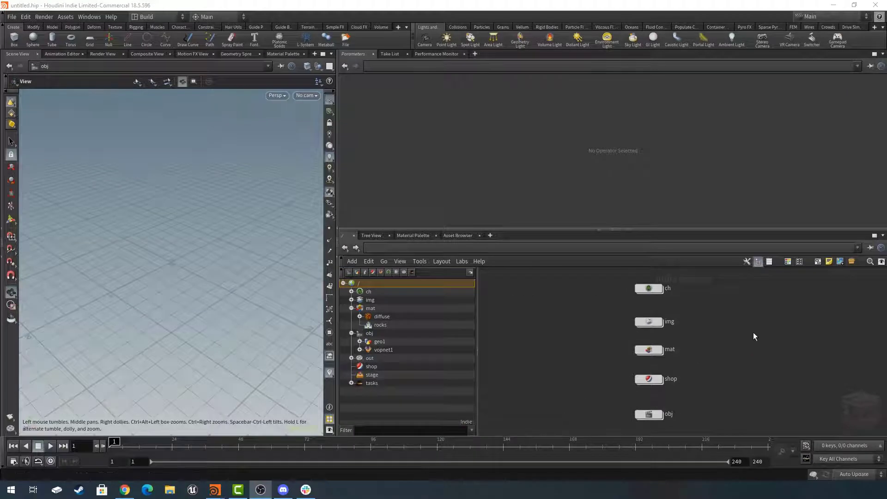
Navigate from the root level through the obj network into the vopnet1 VOP network
click(766, 320)
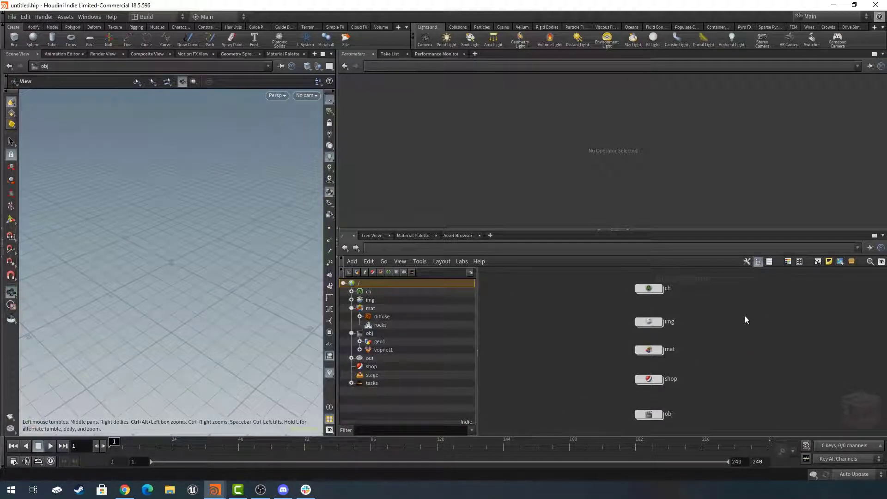
scroll(748, 314, down, 3)
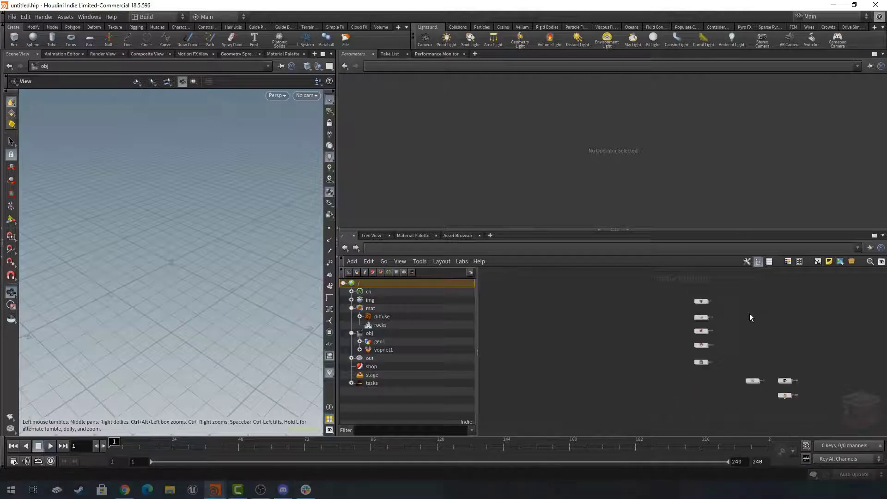
scroll(714, 325, up, 3)
middle_drag(719, 325, 727, 336)
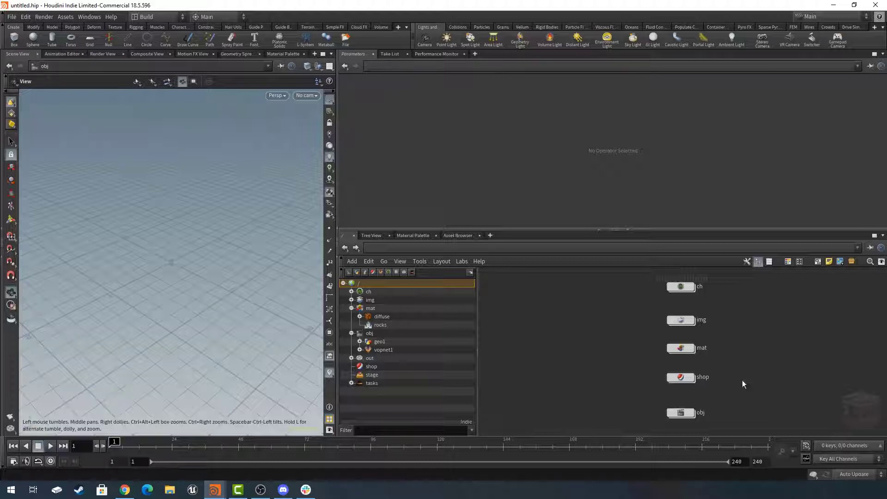
double_click(682, 412)
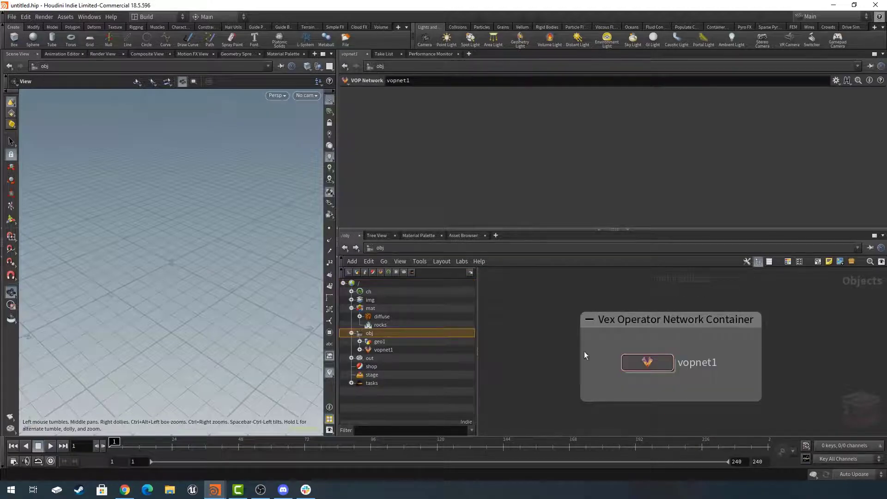
double_click(653, 361)
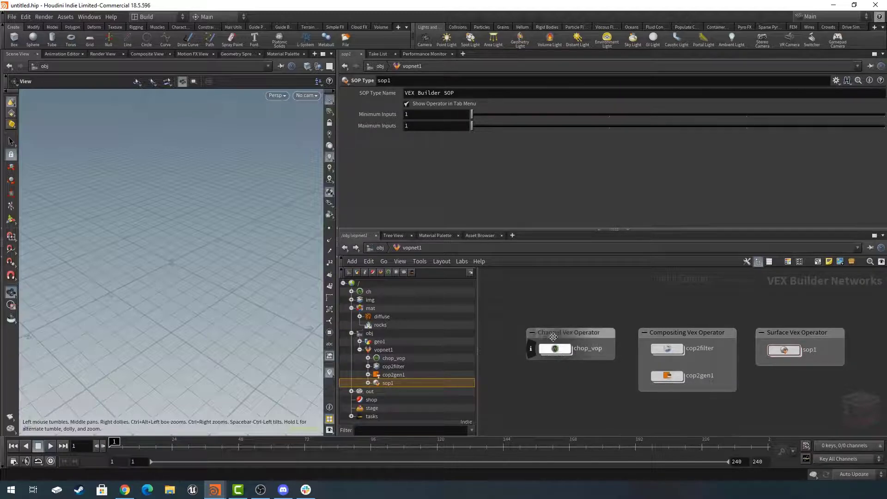
Check the chop_vop operator, enter the sop1 network and move the global1 node farther away from output1
click(550, 351)
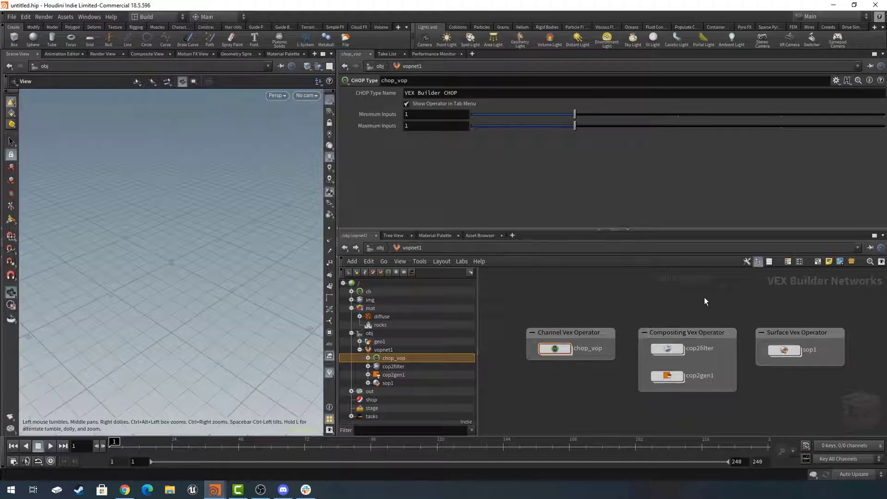
double_click(788, 350)
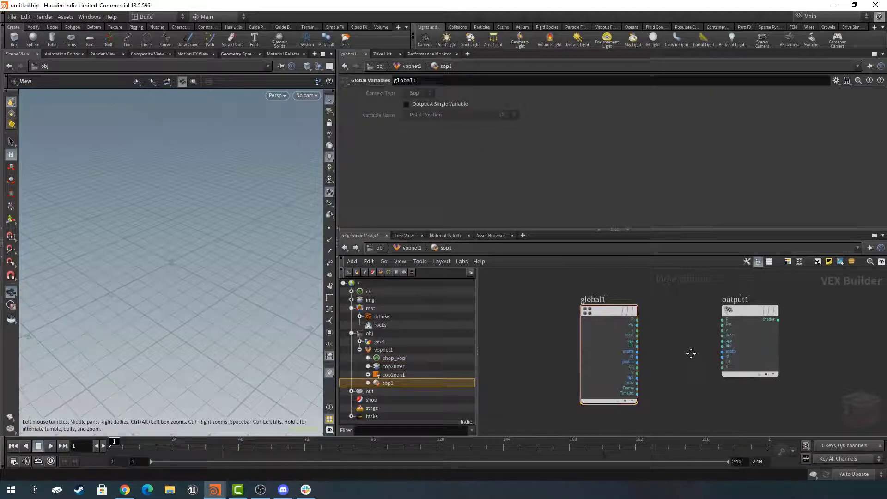
scroll(661, 334, up, 2)
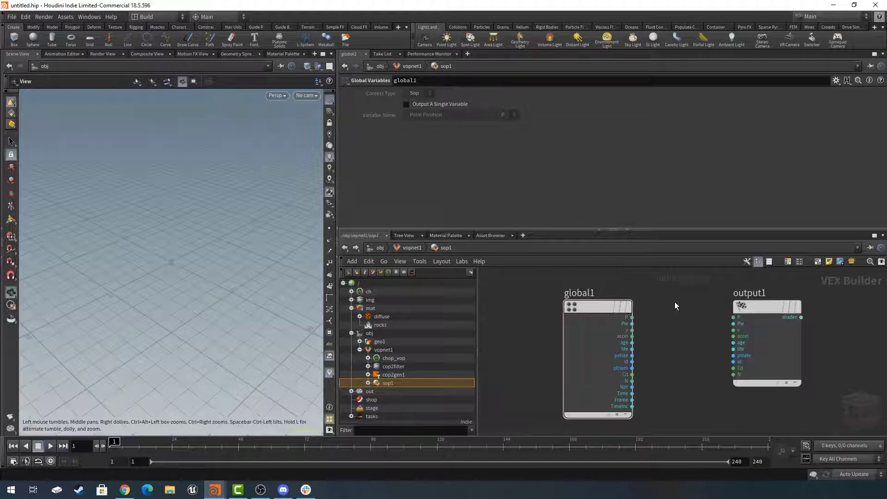
drag(605, 305, 541, 303)
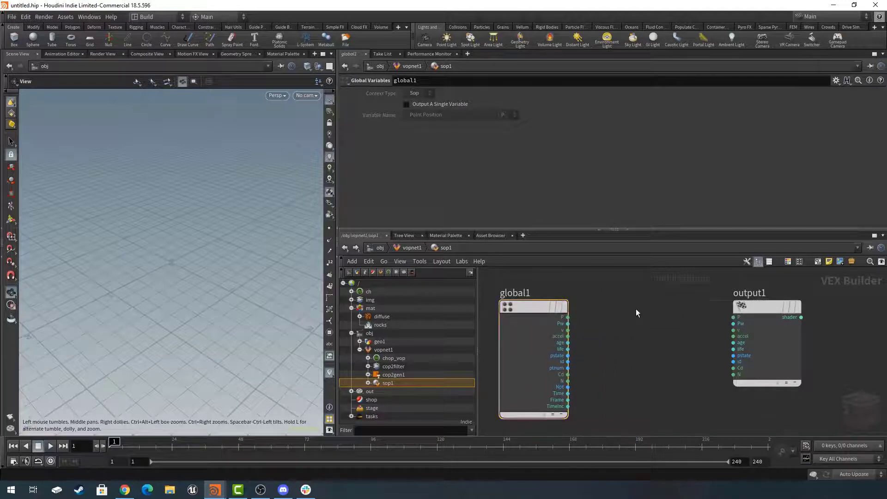
Add a Multiply node between the global1 and output1 nodes in the sop1 network
click(568, 317)
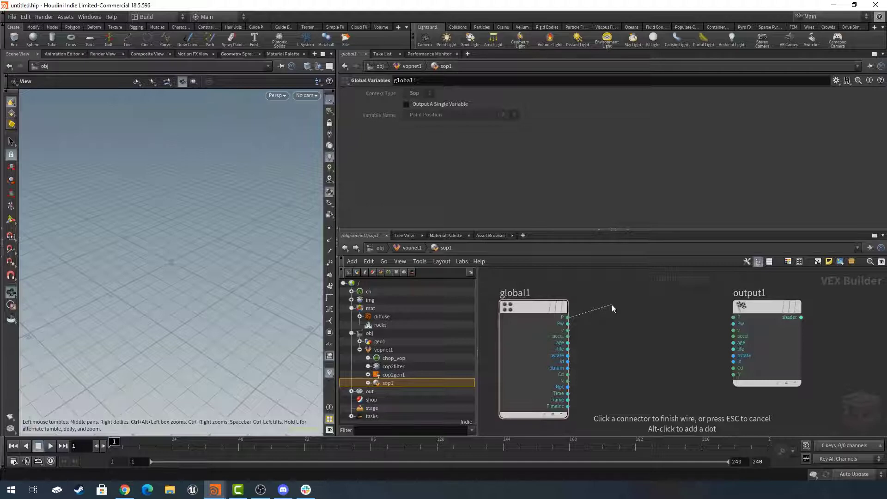
click(611, 304)
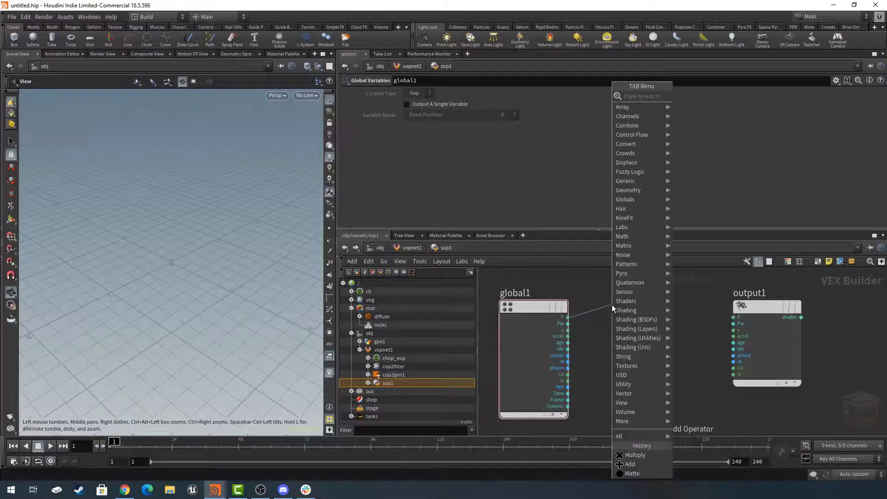
key(Escape)
key(Tab)
text(mult)
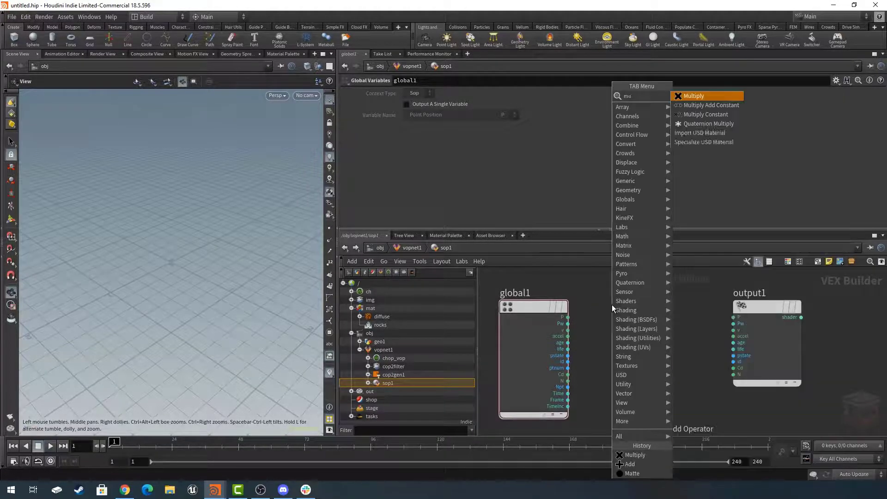
key(Return)
key(Return)
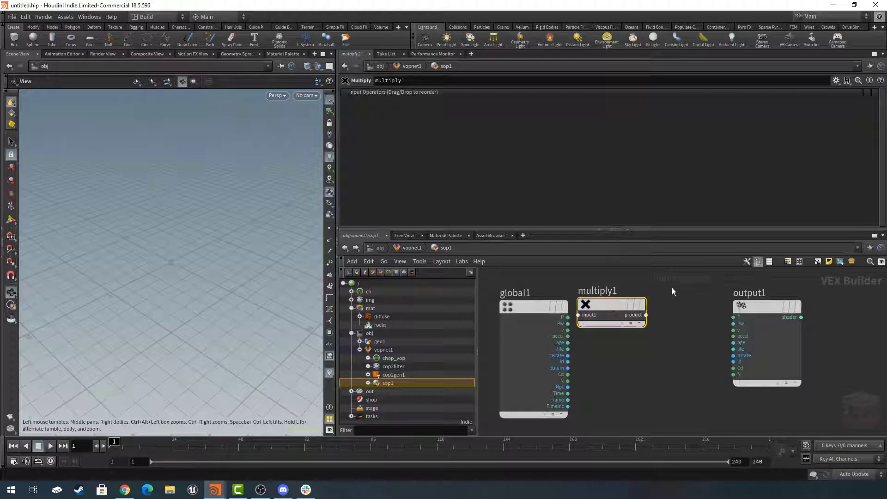
Centre the Multiply node between its neighbours and wire global1's P output through it into output1's P input
drag(609, 306, 637, 306)
click(568, 316)
click(613, 323)
click(673, 317)
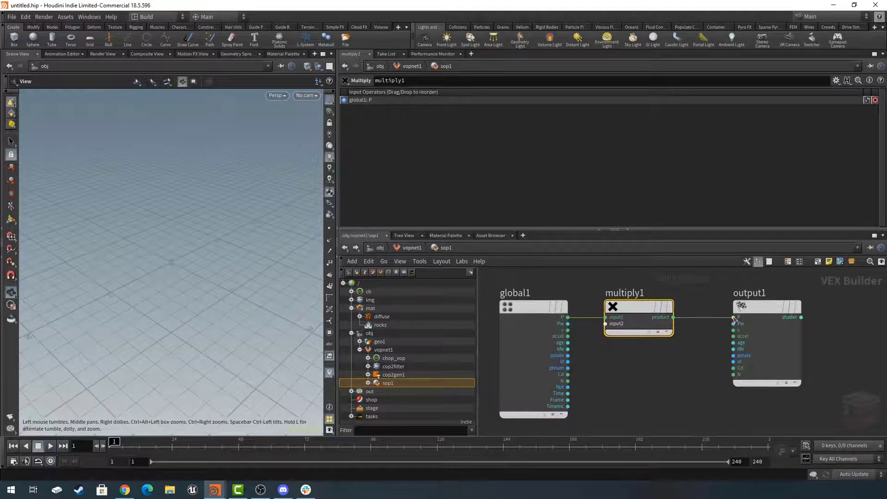
click(734, 317)
drag(685, 282, 646, 360)
click(701, 342)
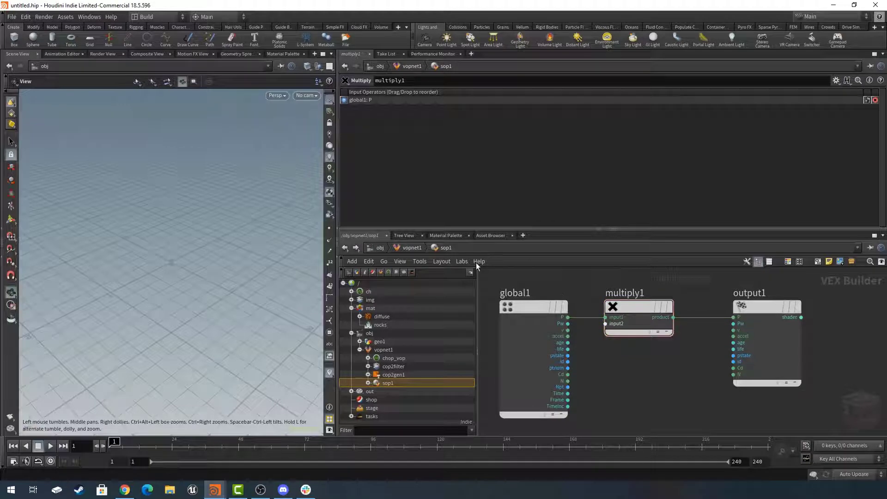
Go back up from sop1 through vopnet1 to the obj network and enter the geo1 geometry node
click(417, 247)
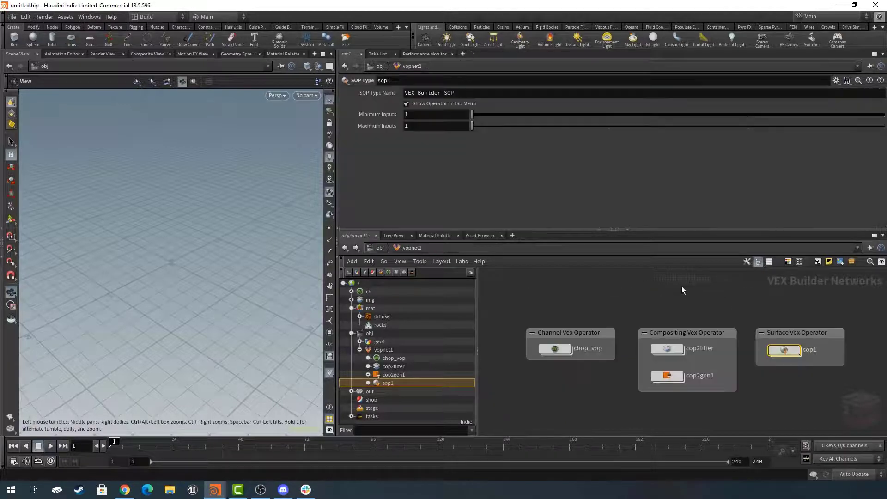
click(379, 248)
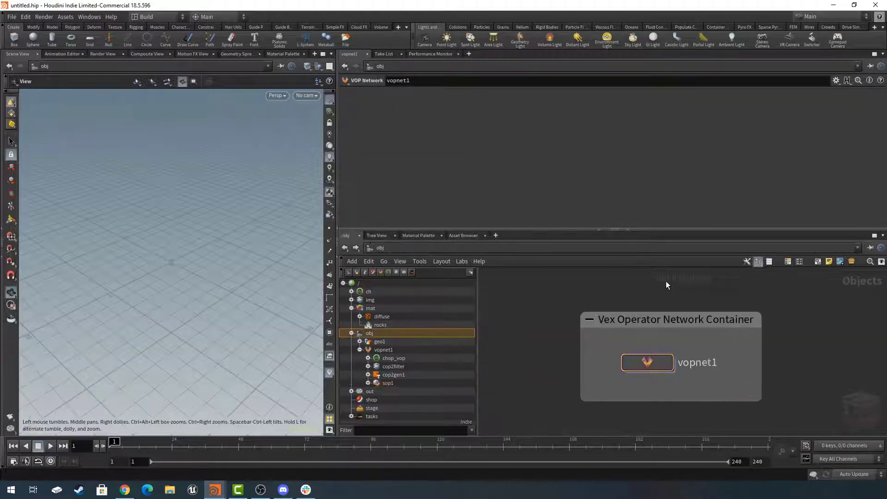
middle_drag(825, 338, 799, 239)
scroll(663, 347, up, 4)
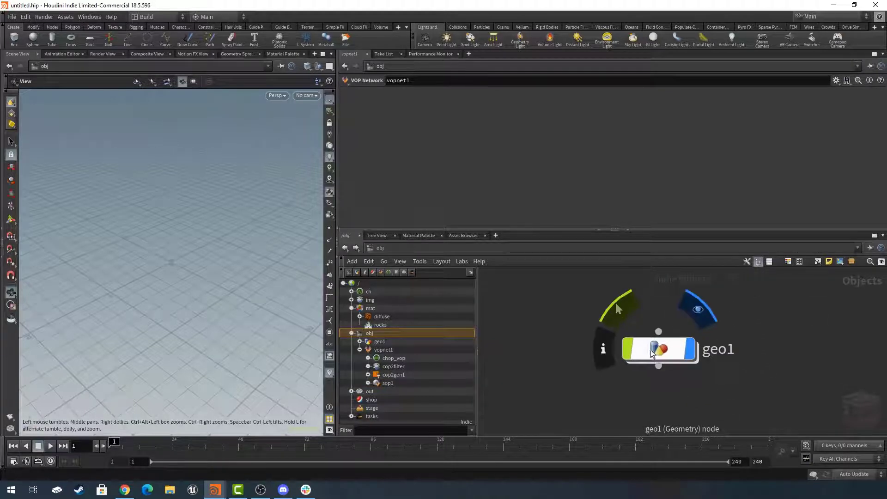
double_click(659, 360)
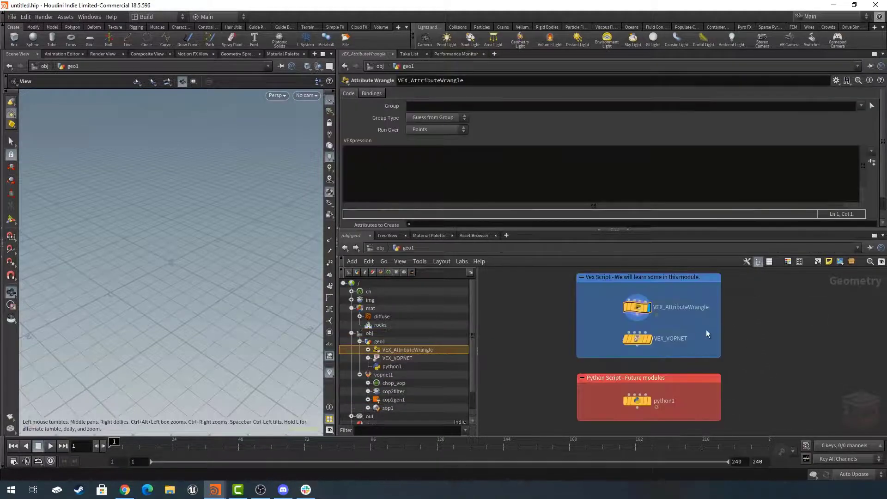
Select the python1 node inside geo1 to inspect its Python code, and frame the Vex Script group
middle_drag(755, 322, 756, 324)
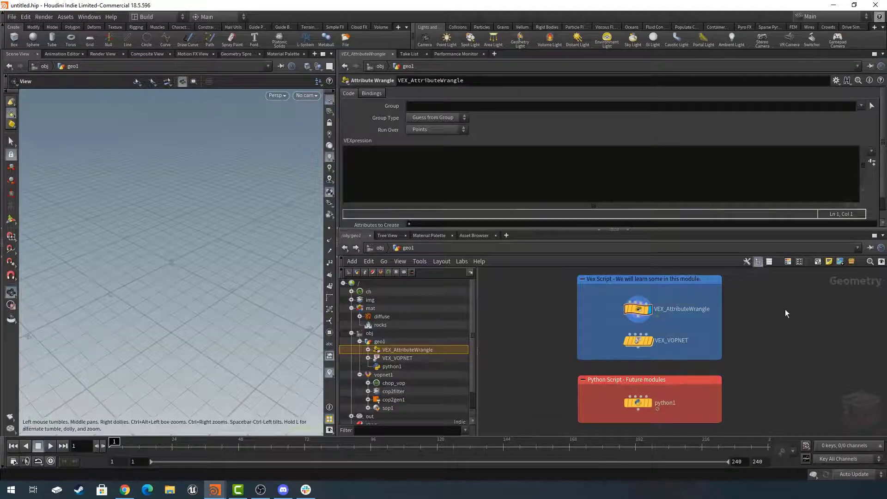
drag(765, 368, 549, 426)
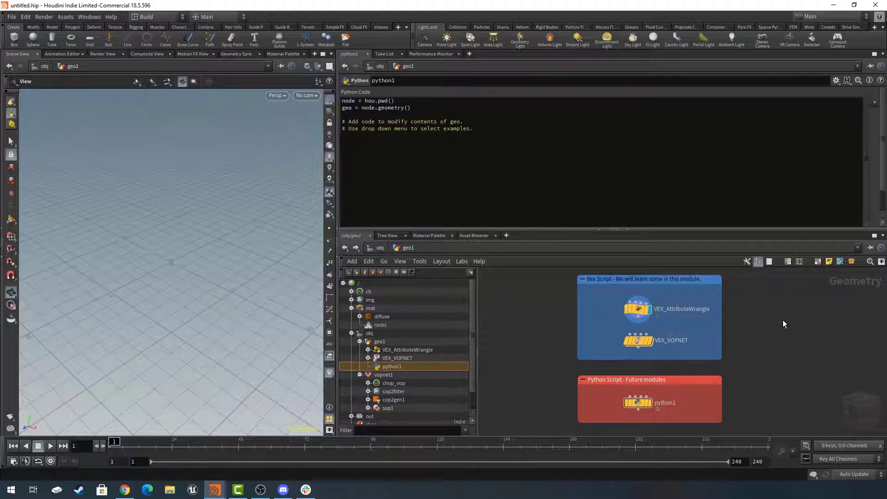
scroll(680, 298, up, 3)
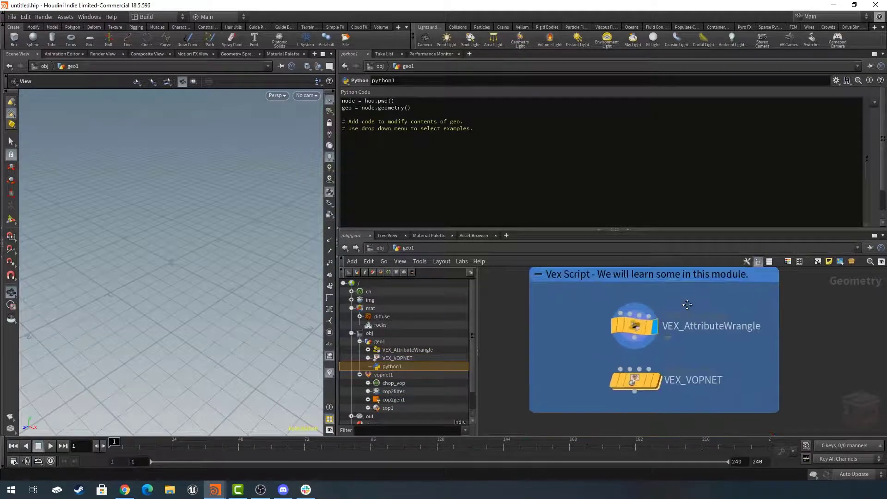
middle_drag(686, 304, 678, 318)
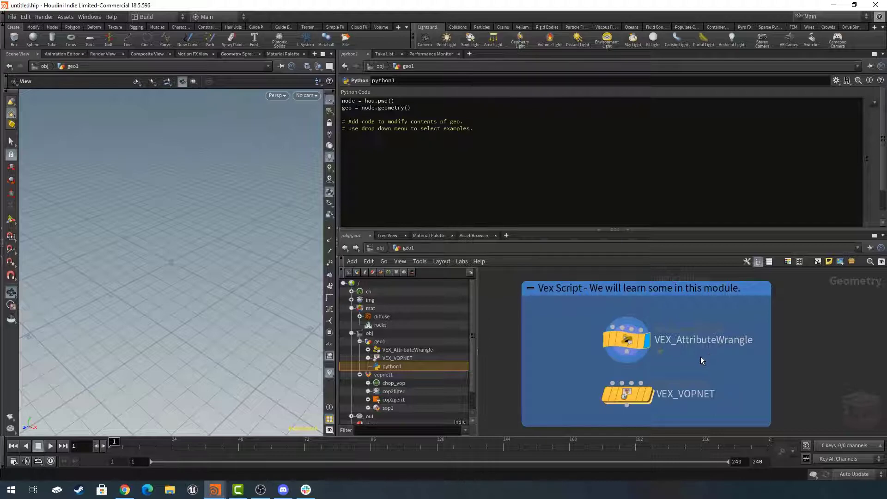
Look inside the VEX_VOPNET node, return to geo1 and select VEX_AttributeWrangle to view its VEXpression parameters
double_click(625, 394)
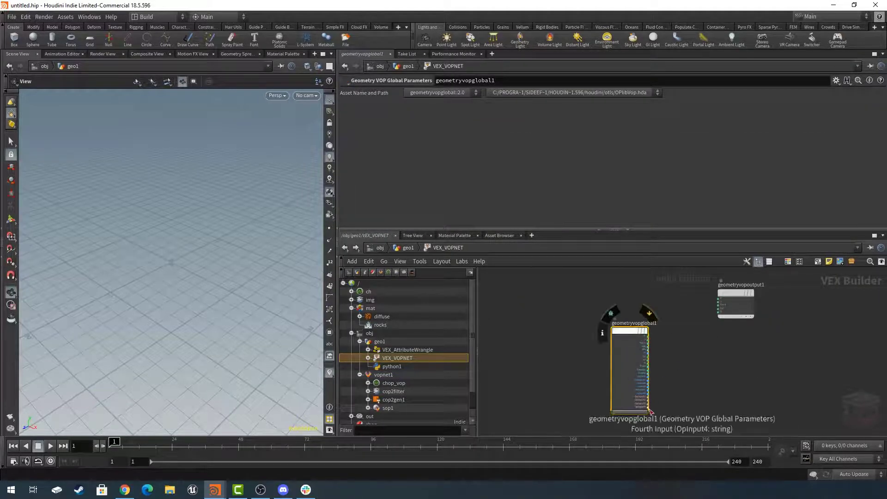
click(757, 401)
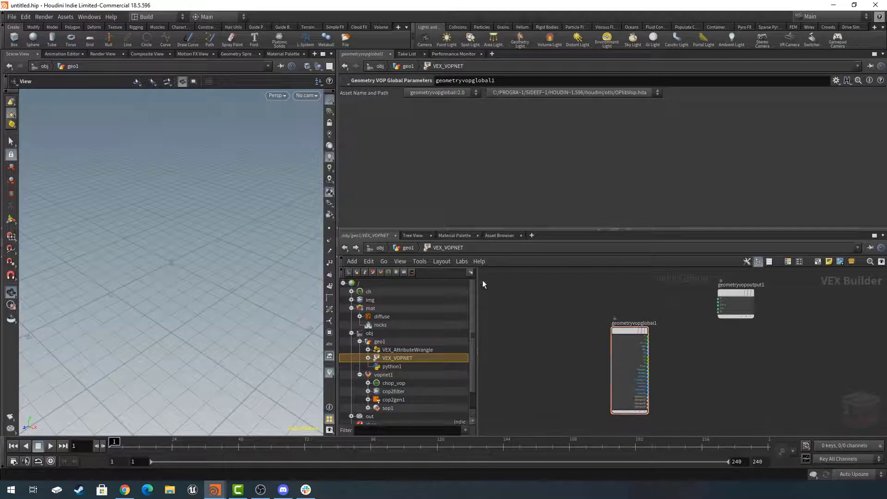
click(405, 247)
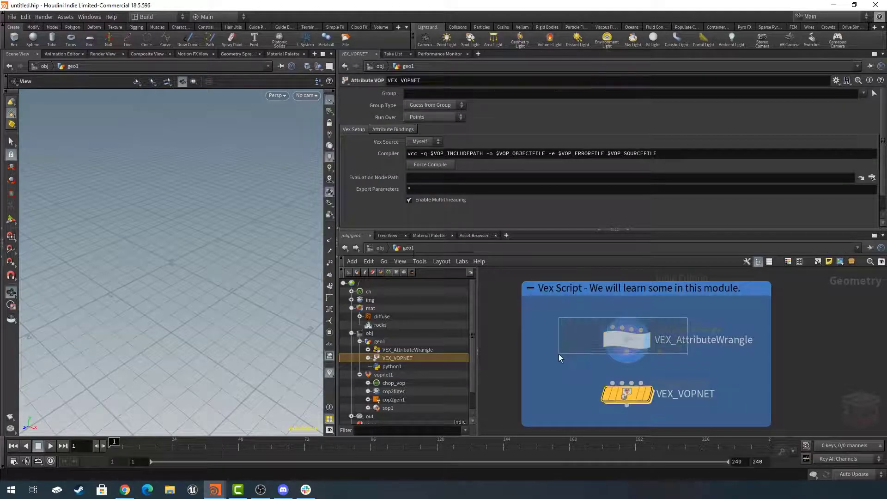
click(645, 341)
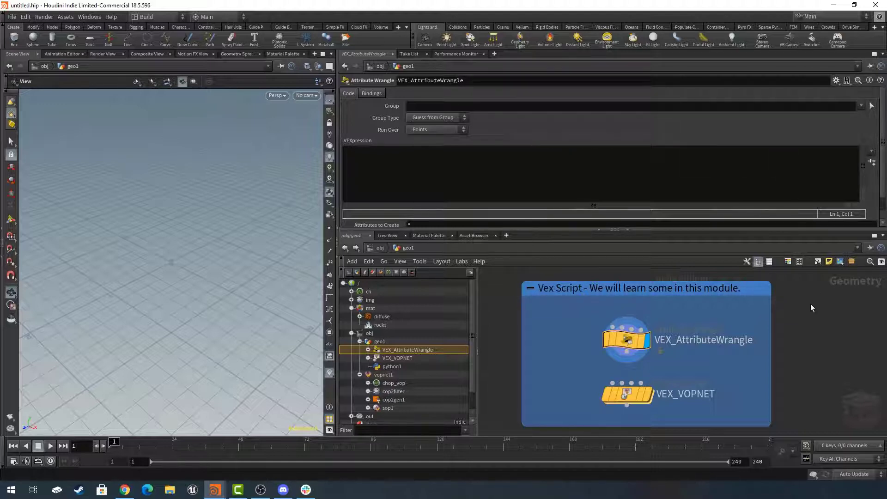
key(h)
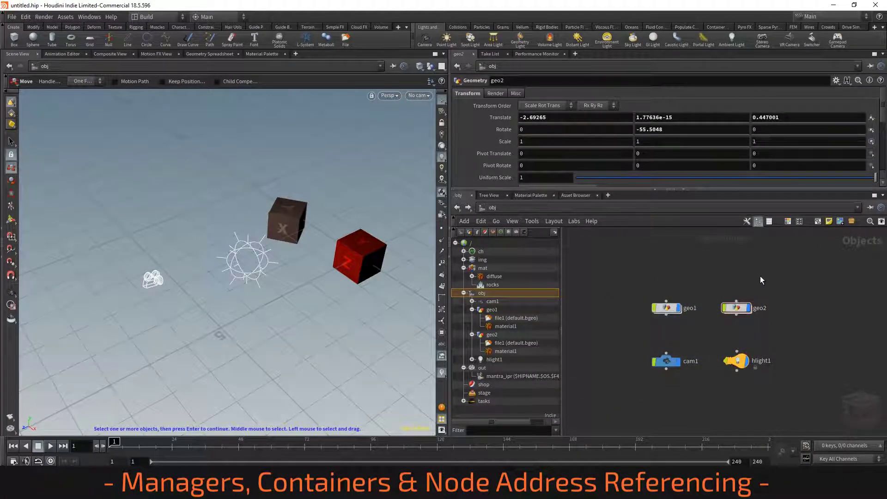
Enter geo1 to view its file1 and material1 nodes and return to the obj network
middle_drag(772, 274, 763, 272)
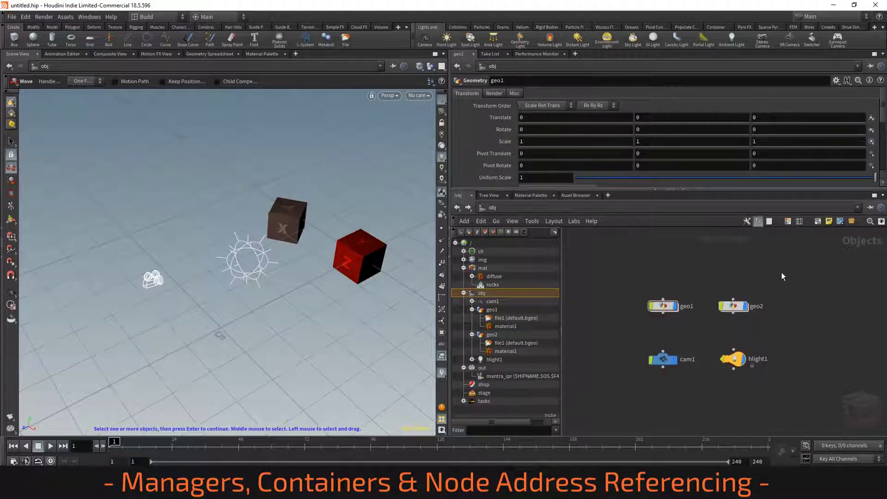
click(663, 306)
double_click(663, 307)
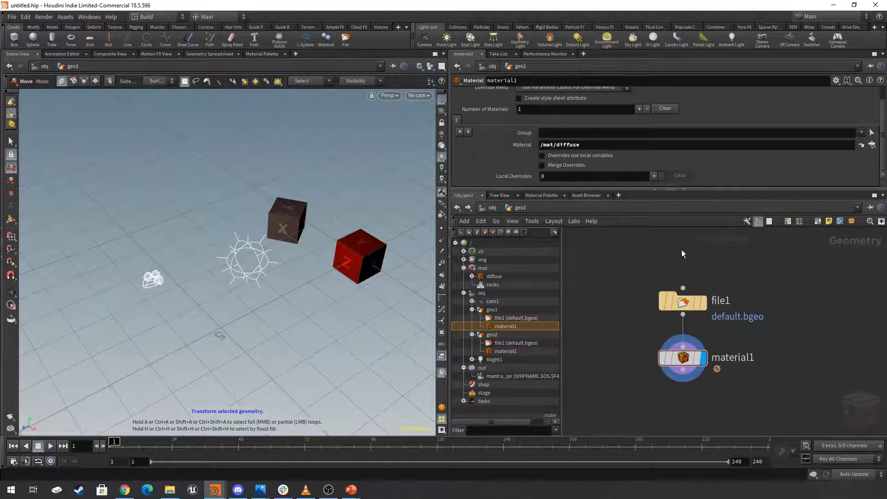
click(492, 208)
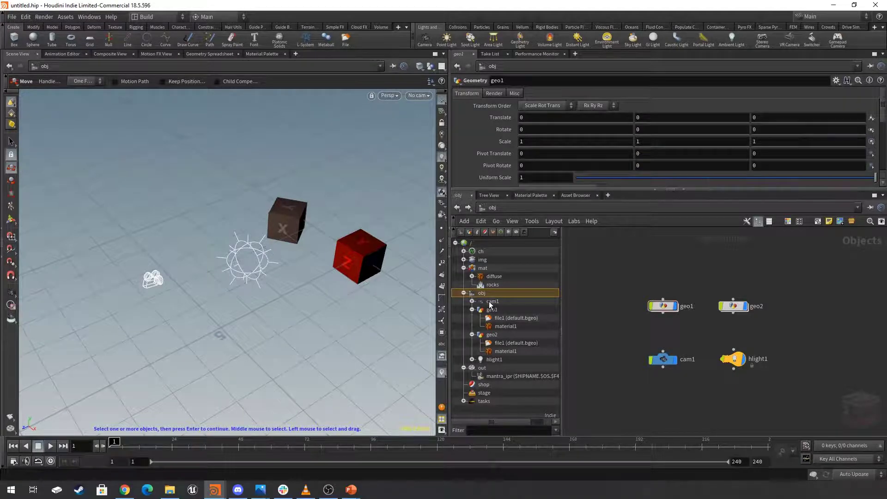
Examine the shaders held in the mat manager and the objects held in the obj manager by selecting them
click(483, 269)
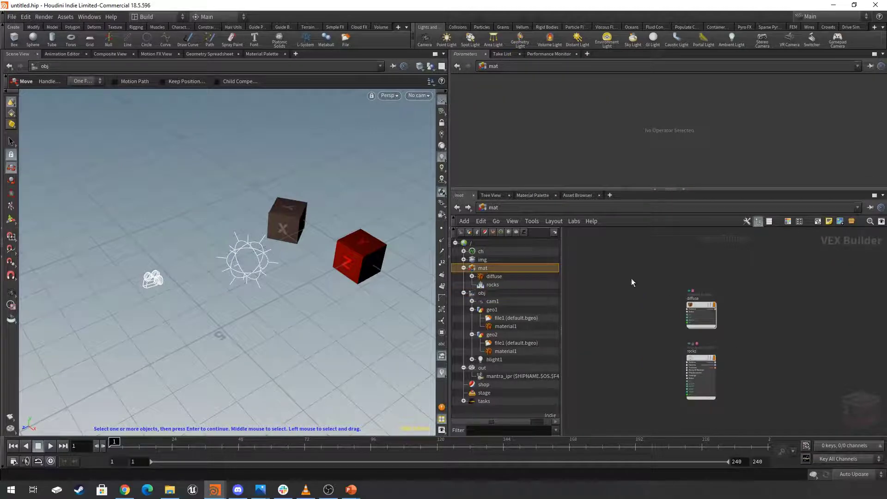
drag(741, 264, 656, 418)
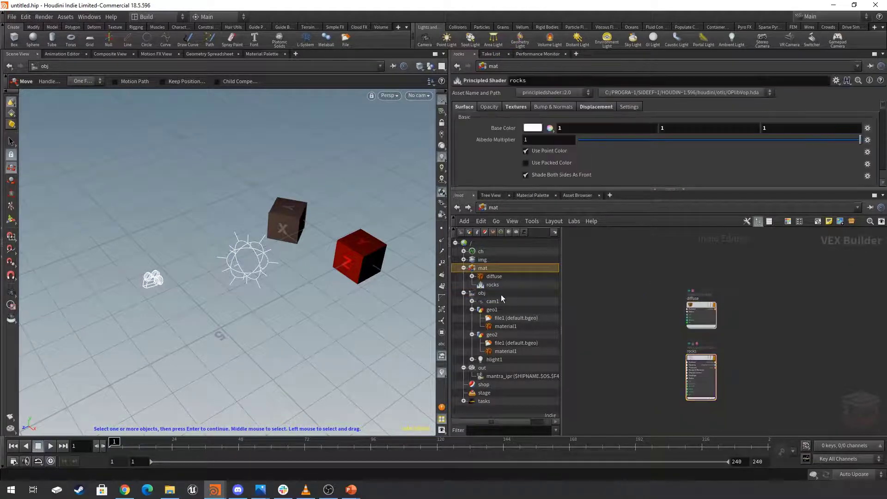
click(482, 293)
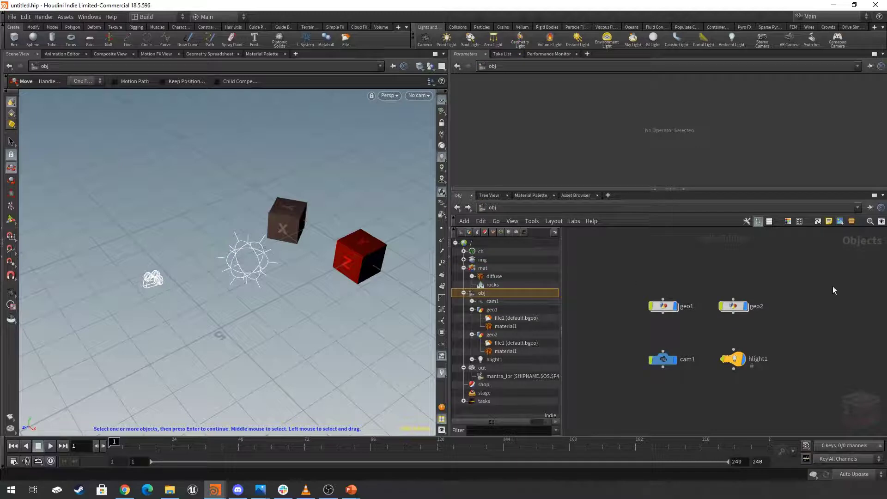
drag(808, 268, 614, 401)
click(648, 401)
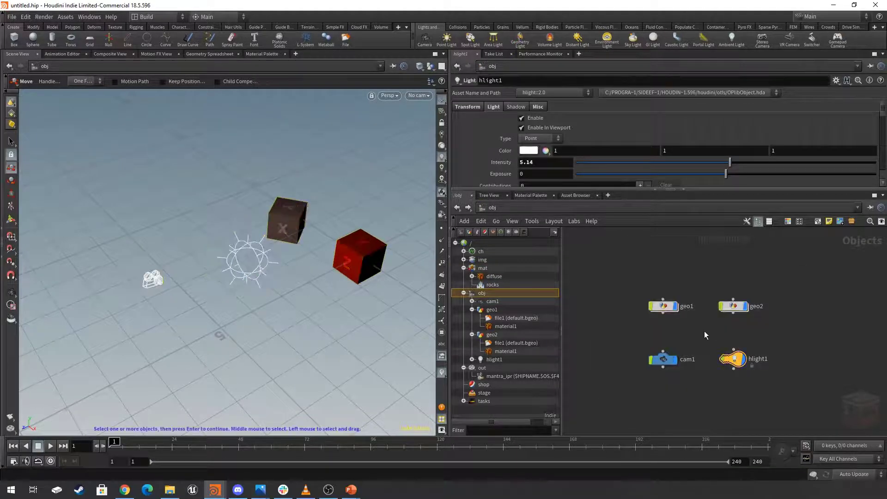
drag(695, 279, 629, 325)
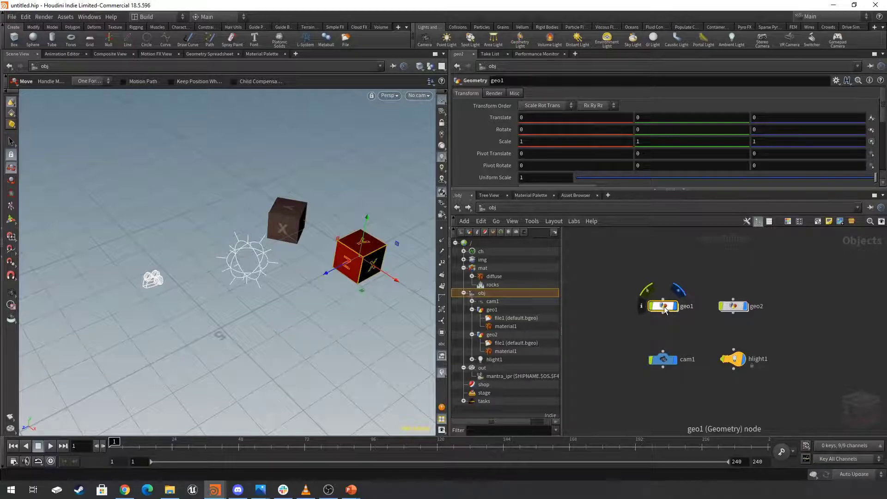
Select the file1 and material1 nodes inside the geo1 container, and go back up to the obj level
double_click(664, 306)
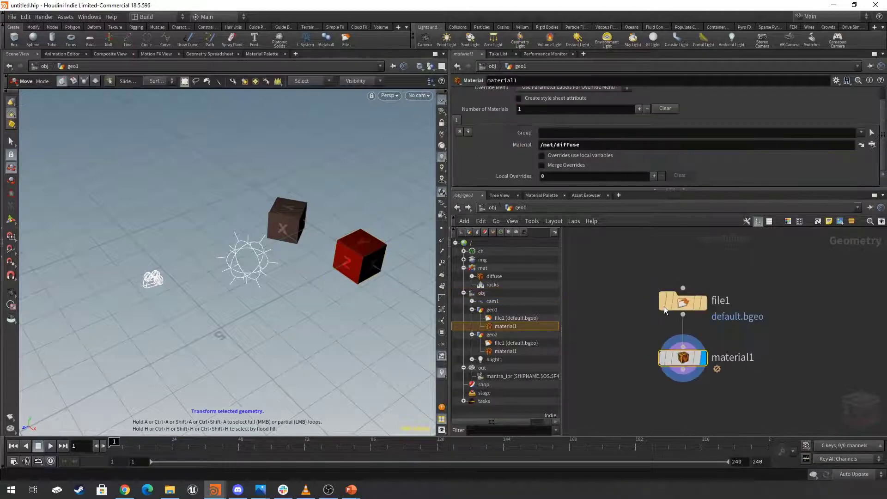
drag(800, 267, 613, 399)
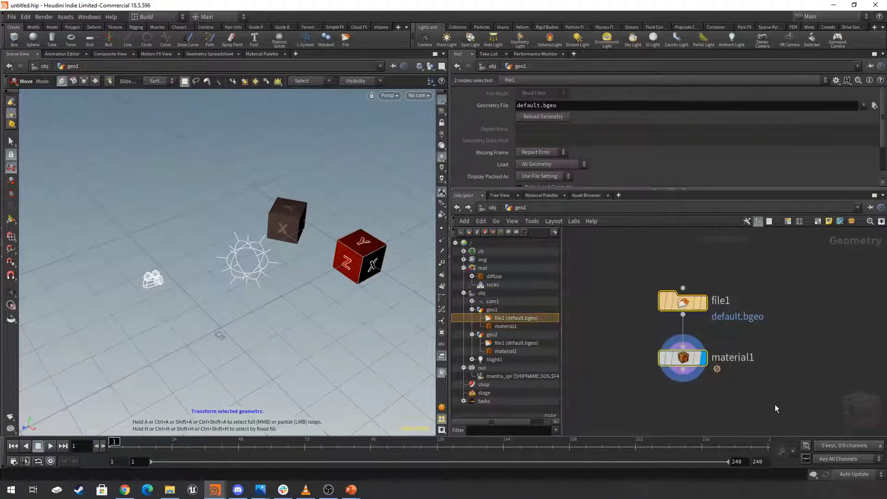
click(492, 208)
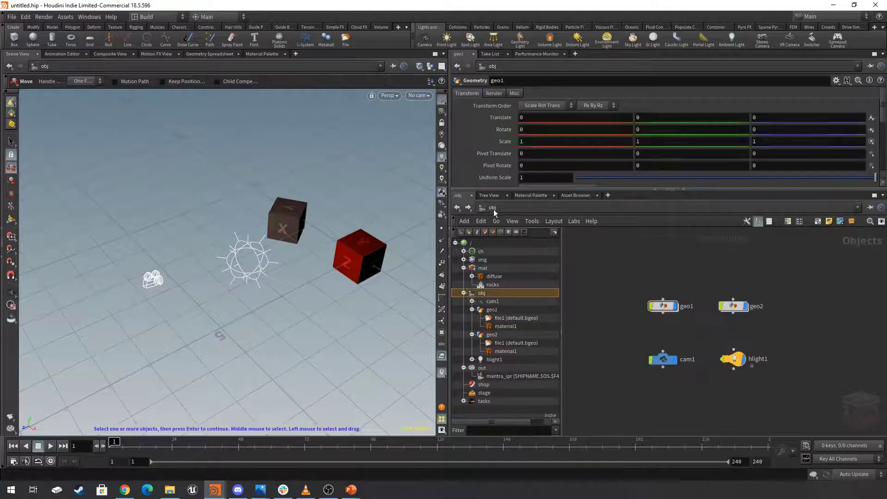
Collapse the geo1, geo2, cam1 and hlight1 nodes into a subnetwork and reposition it in the obj network
middle_drag(775, 278, 769, 276)
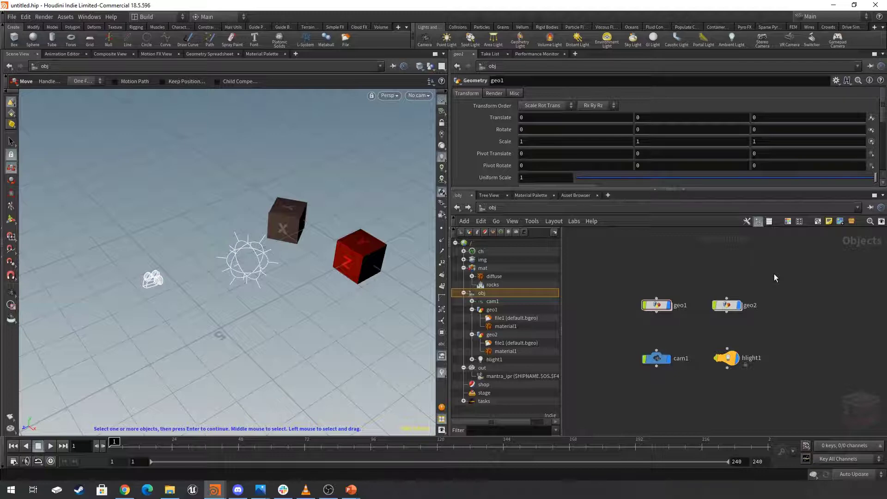
mouse_move(291, 277)
alt+mouse_down()
mouse_move(312, 277)
mouse_move(293, 277)
alt+mouse_up()
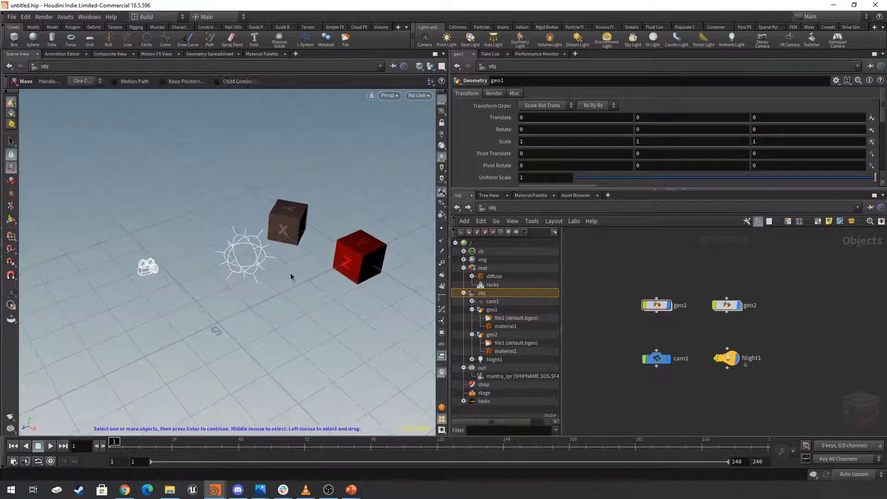
drag(782, 270, 586, 395)
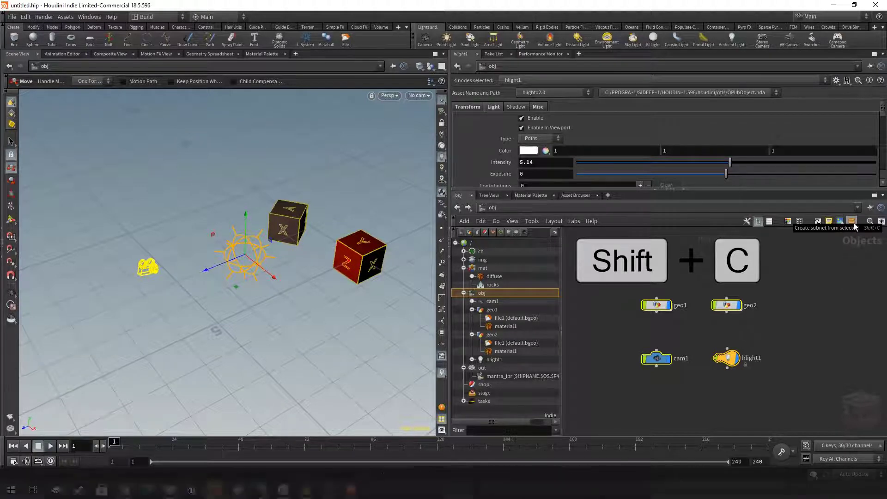
key(shift+c)
click(818, 293)
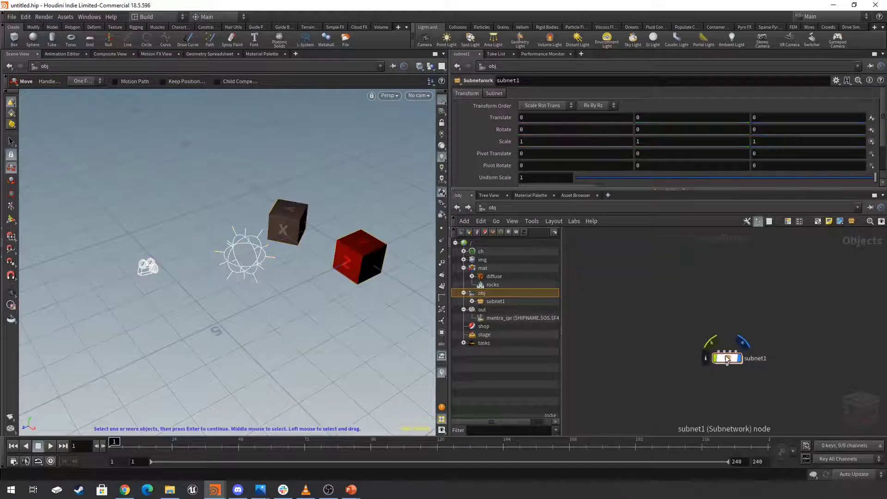
drag(727, 358, 668, 303)
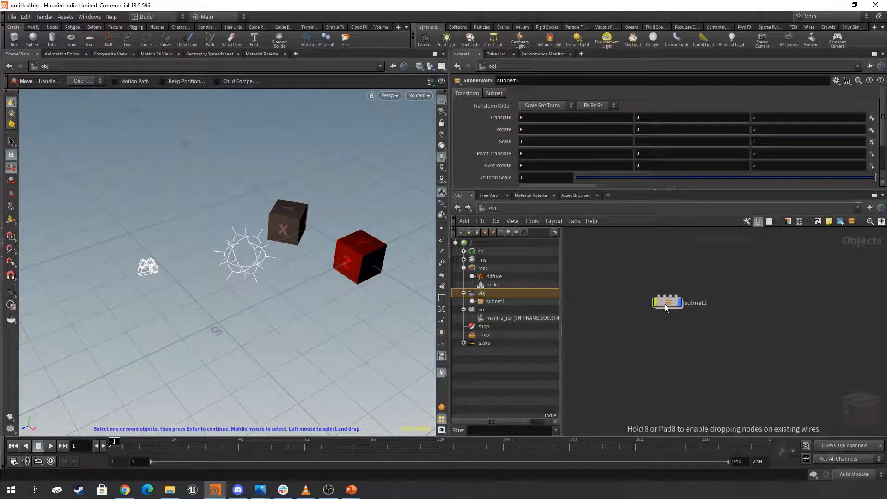
Expand subnet1 in the network tree to list its nodes, and rename the subnetwork my_tool
click(472, 302)
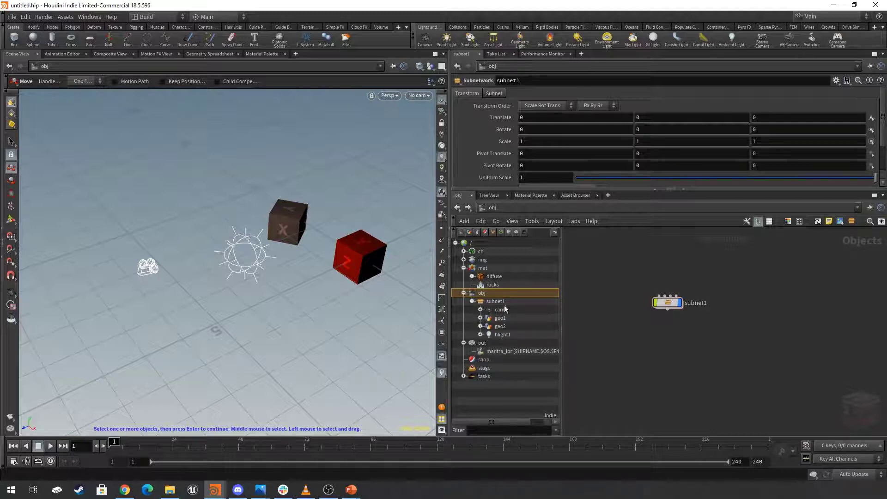
scroll(693, 306, up, 2)
scroll(694, 306, up, 1)
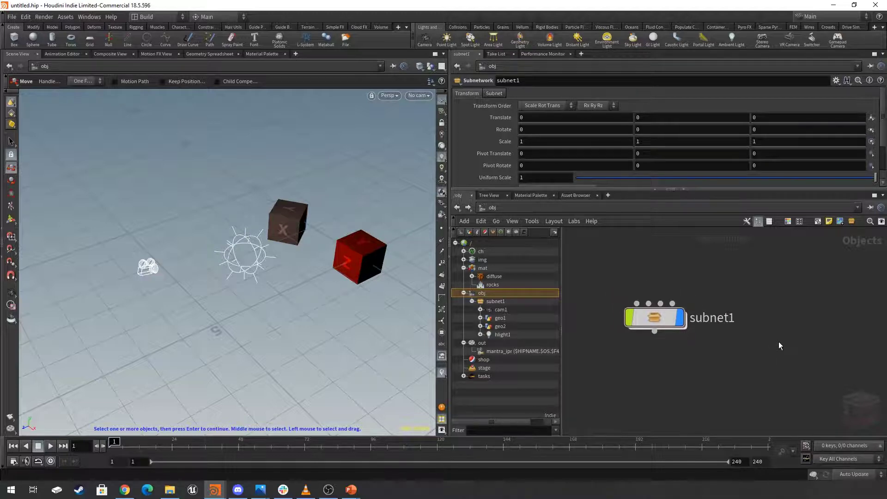
double_click(726, 317)
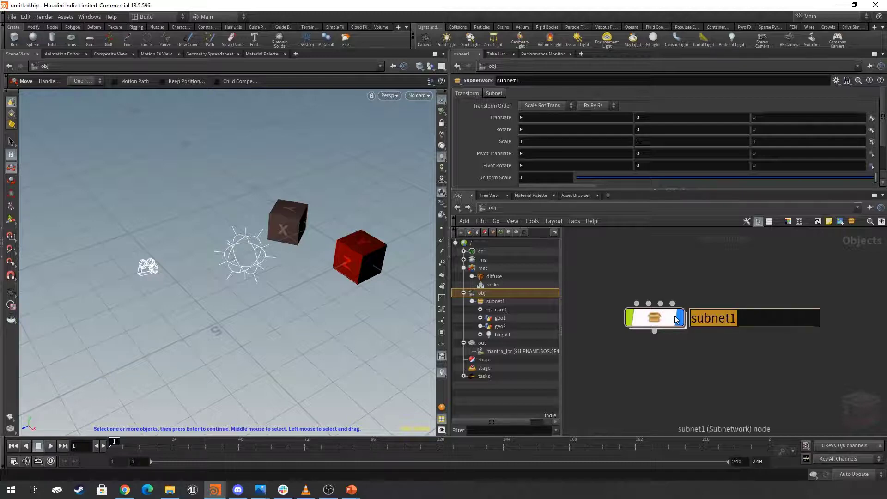
mouse_move(675, 319)
text(my_tool)
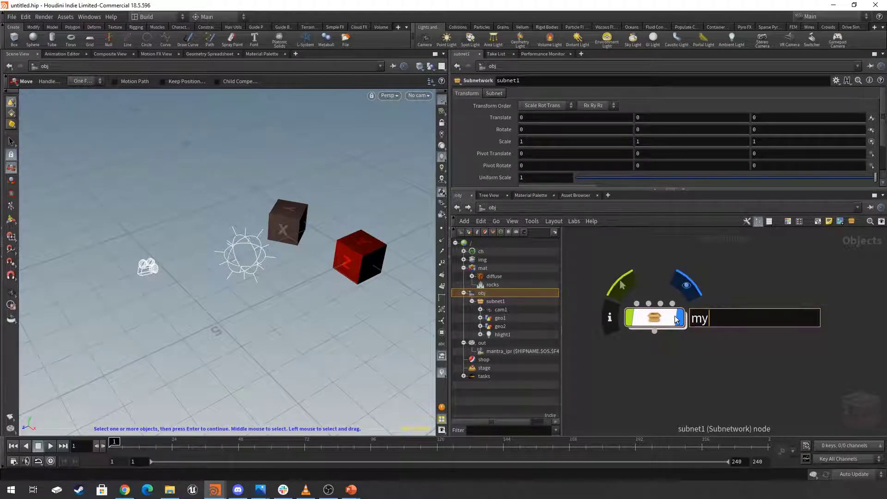
key(Return)
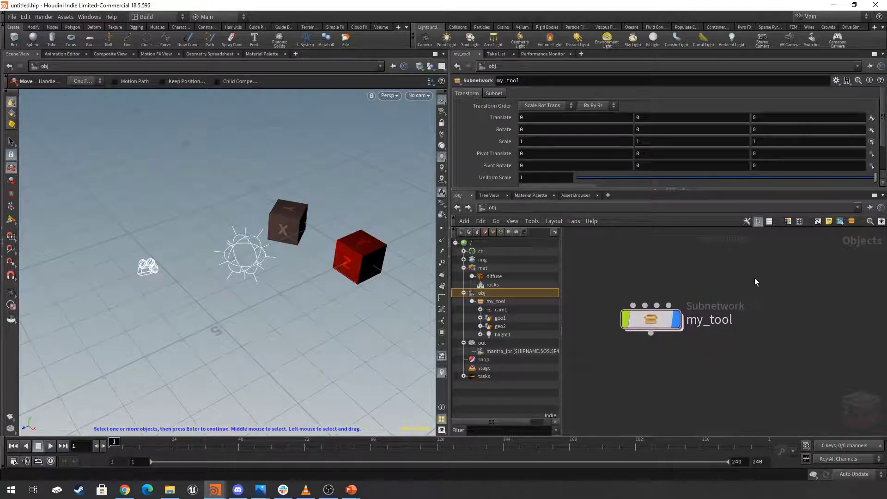
scroll(753, 275, down, 2)
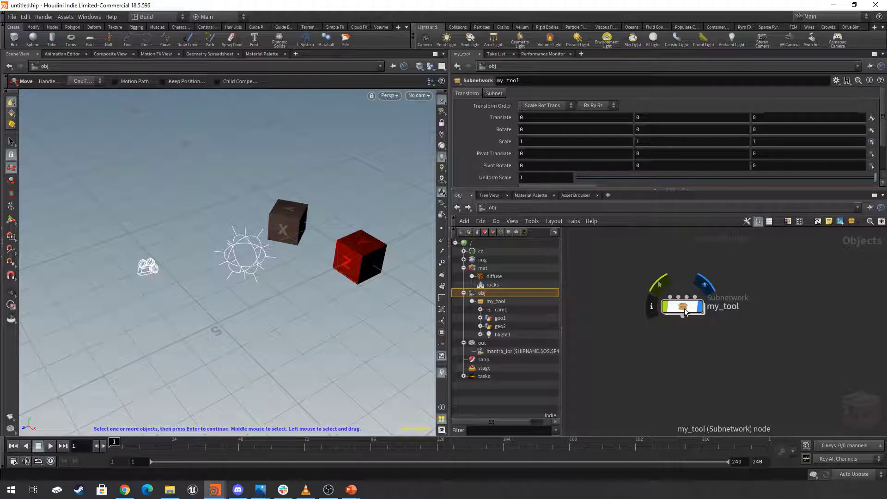
Enter the my_tool subnetwork, move Sub-Network Input #1 farther above geo1, and return to the obj level
click(683, 310)
click(740, 371)
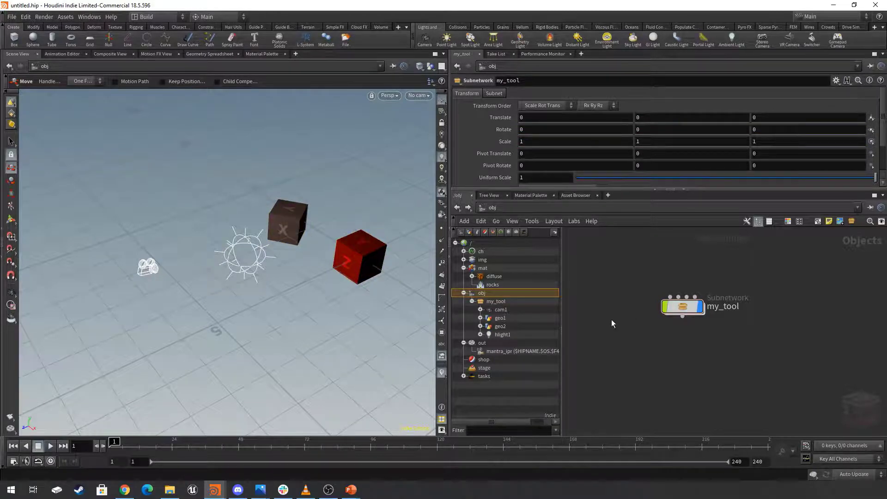
double_click(682, 306)
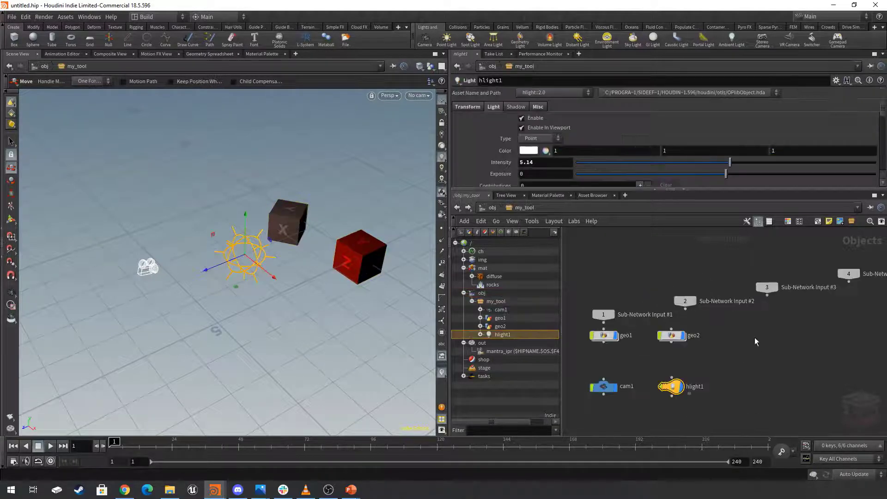
drag(602, 314, 602, 292)
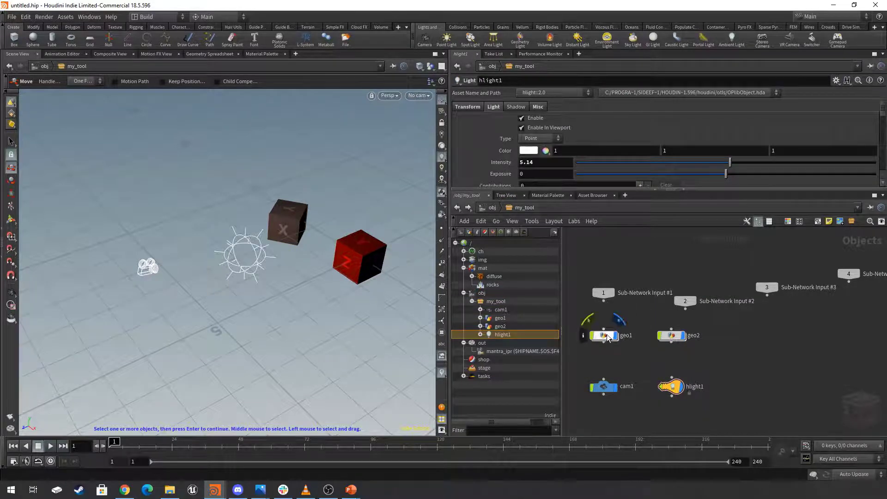
click(606, 336)
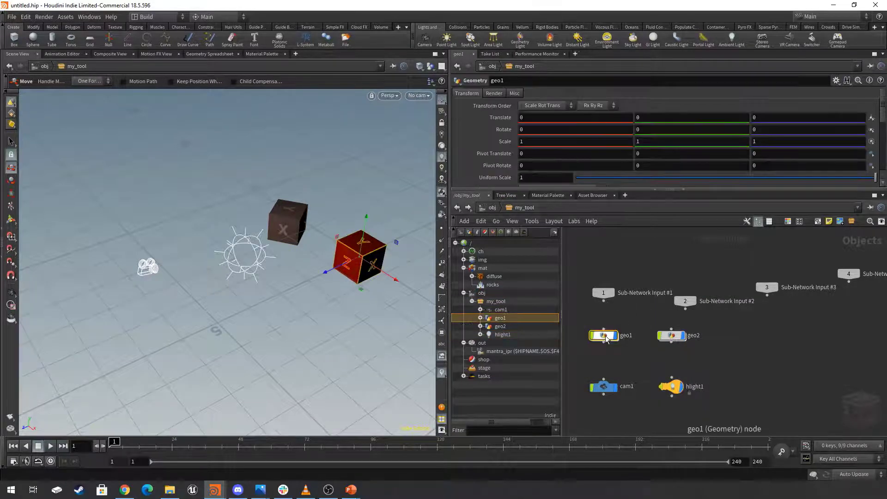
click(492, 304)
Select and copy the my_tool subnetwork in the obj network
drag(766, 263, 608, 341)
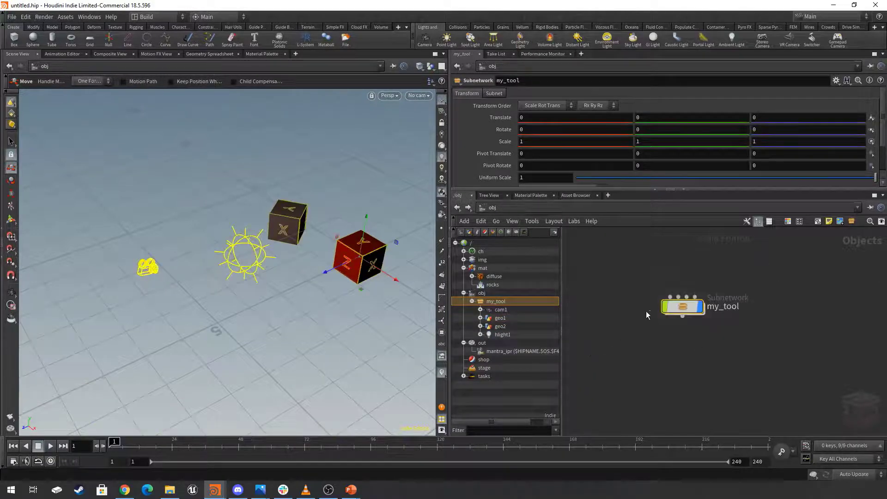
click(791, 284)
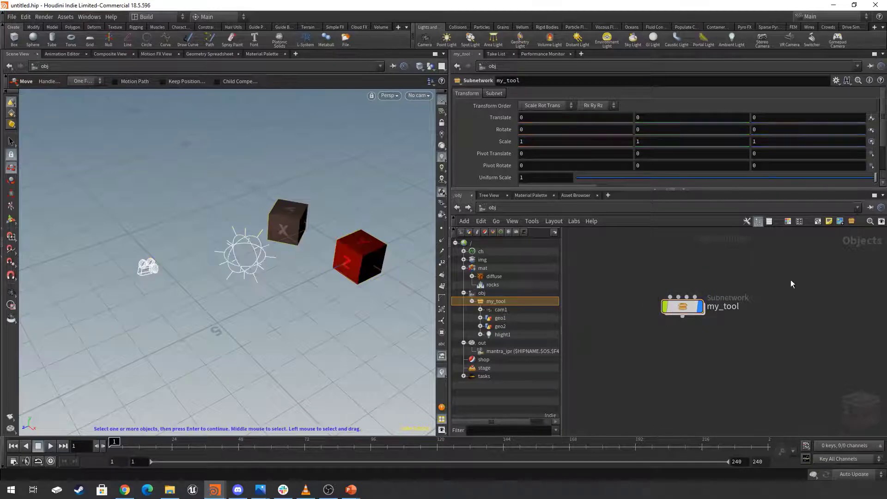
drag(789, 262, 608, 356)
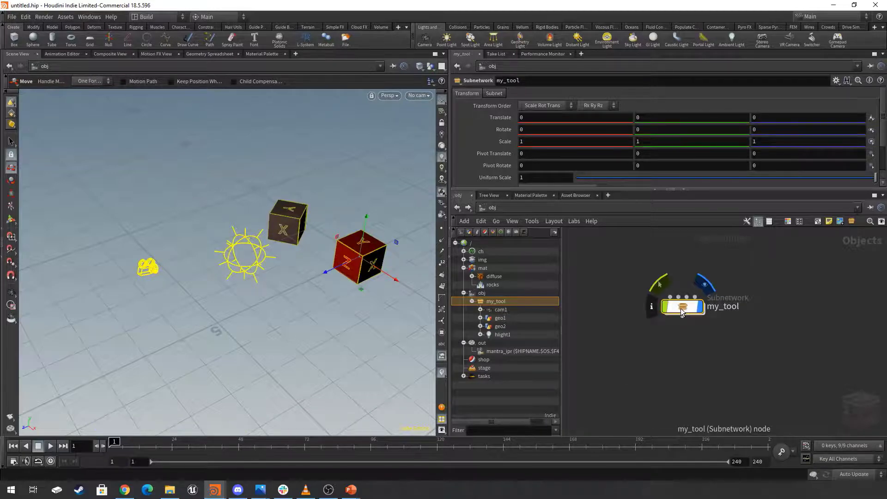
click(719, 361)
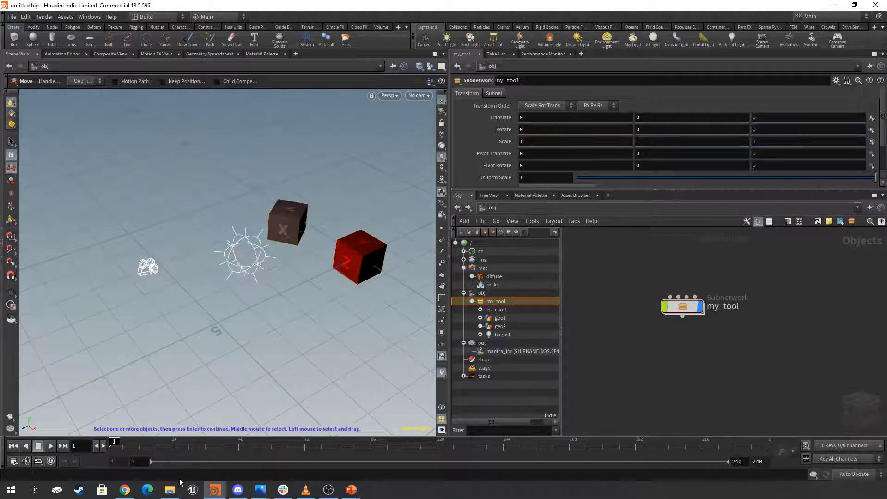
Launch a second Houdini 18.5.596 session and size its window so the original my_tool node stays visible beside it
right_click(214, 490)
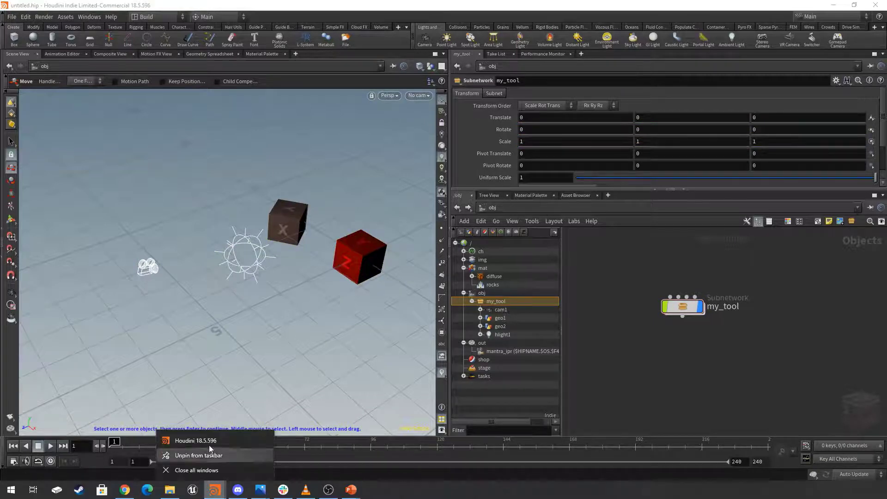
click(209, 441)
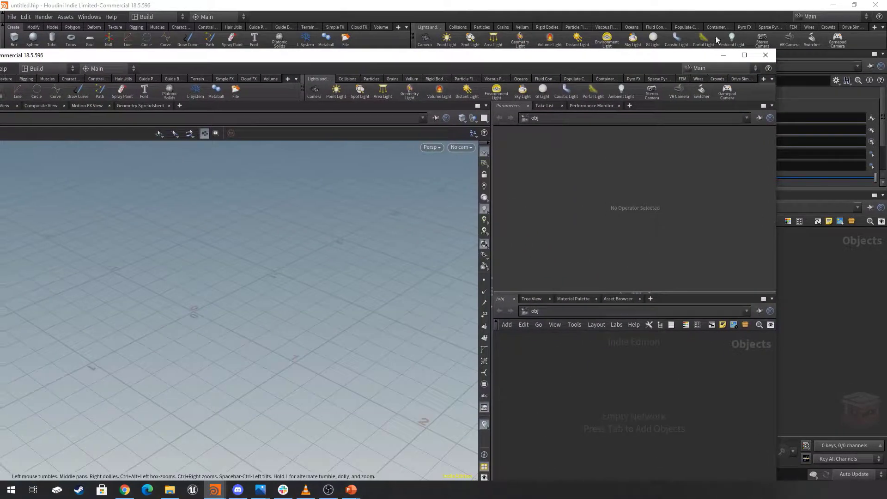
drag(779, 51, 585, 175)
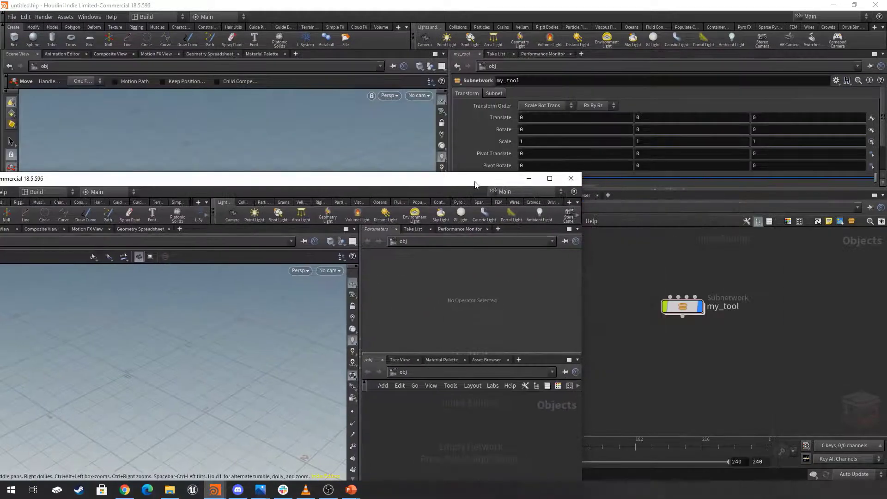
drag(474, 182, 598, 85)
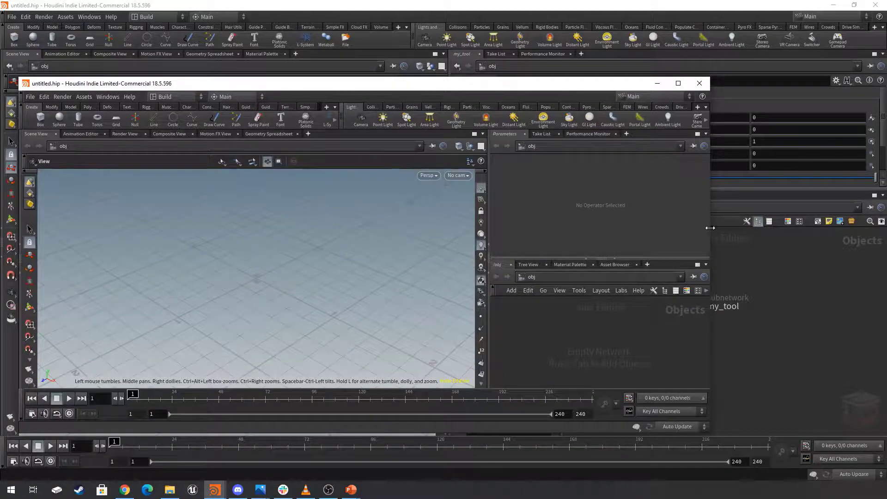
drag(700, 222, 491, 221)
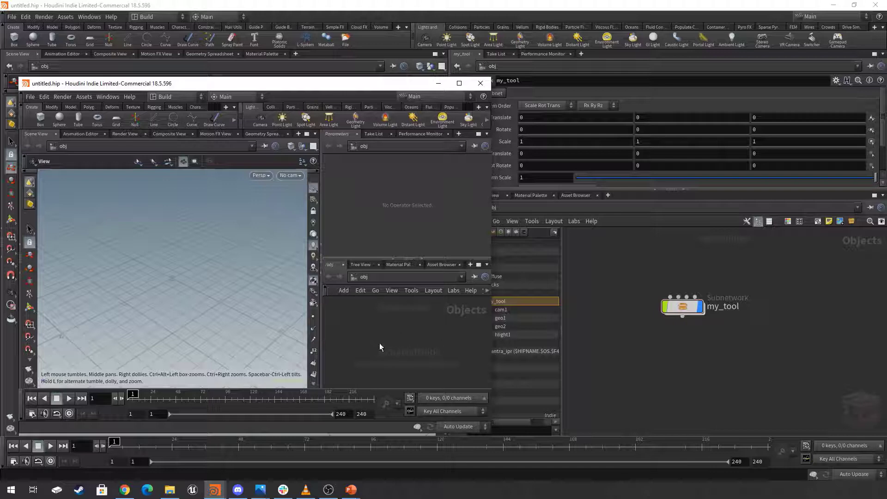
Paste the my_tool subnetwork into the second session's obj network and frame its cubes, light and camera in the viewport
key(ctrl+v)
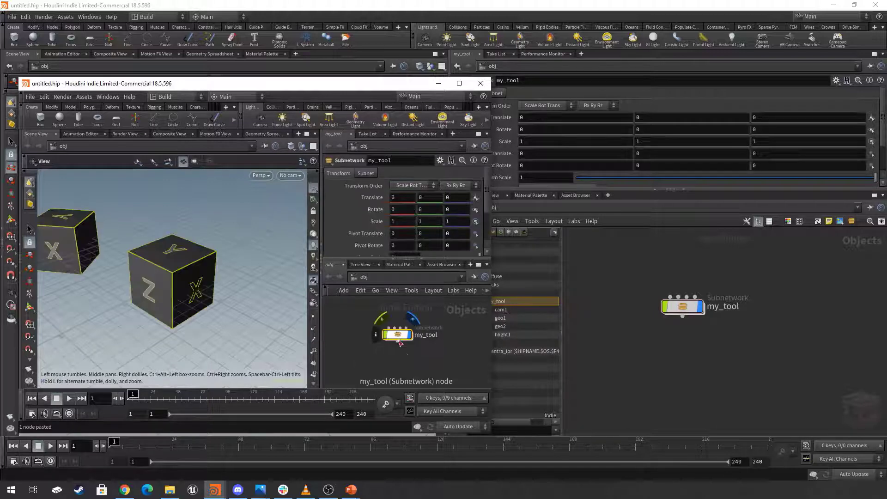
middle_drag(376, 354, 398, 358)
right_drag(208, 273, 174, 279)
middle_drag(174, 280, 223, 284)
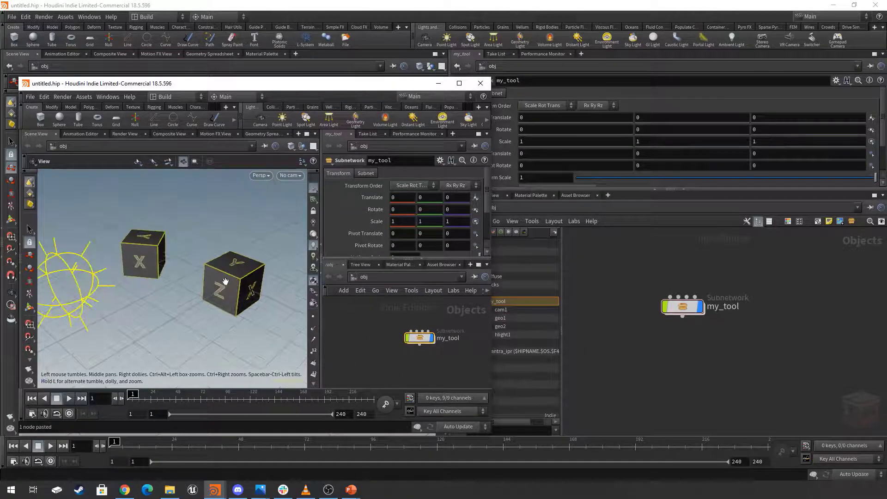
right_drag(223, 275, 162, 272)
middle_drag(162, 271, 217, 285)
click(378, 325)
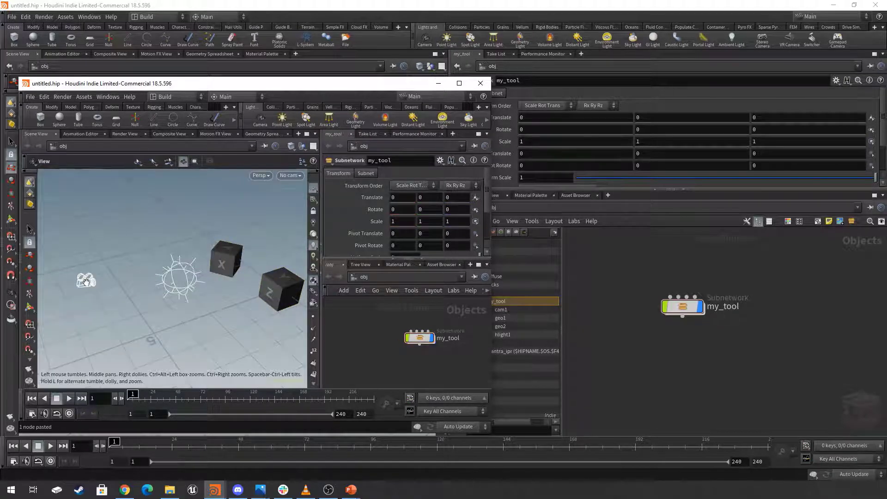
drag(211, 299, 211, 271)
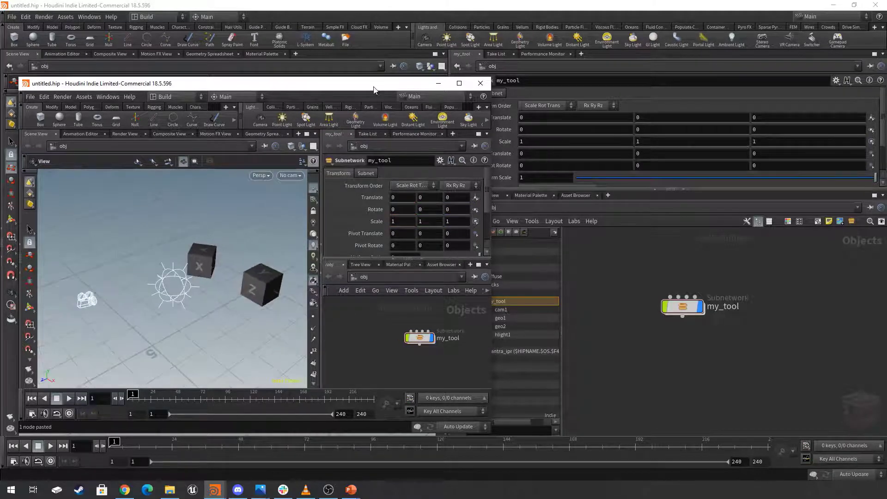
Maximise the second session, show the network tree, and expand obj and my_tool to list the pasted nodes
mouse_move(373, 88)
mouse_down()
mouse_move(368, 323)
mouse_move(371, 83)
mouse_up()
drag(484, 233, 420, 240)
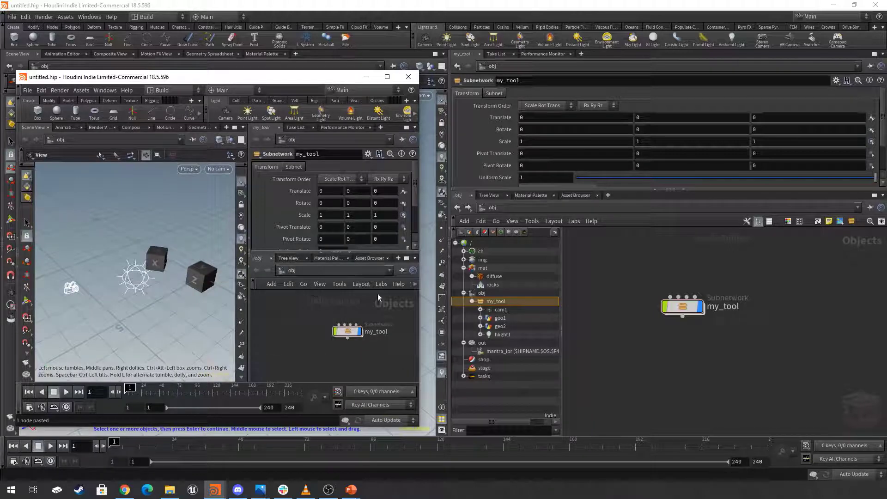
click(387, 77)
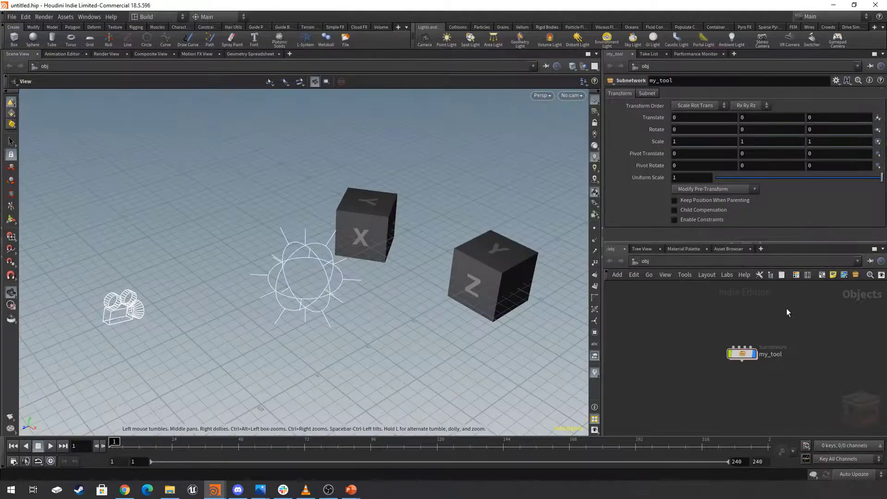
click(771, 274)
drag(676, 324, 712, 324)
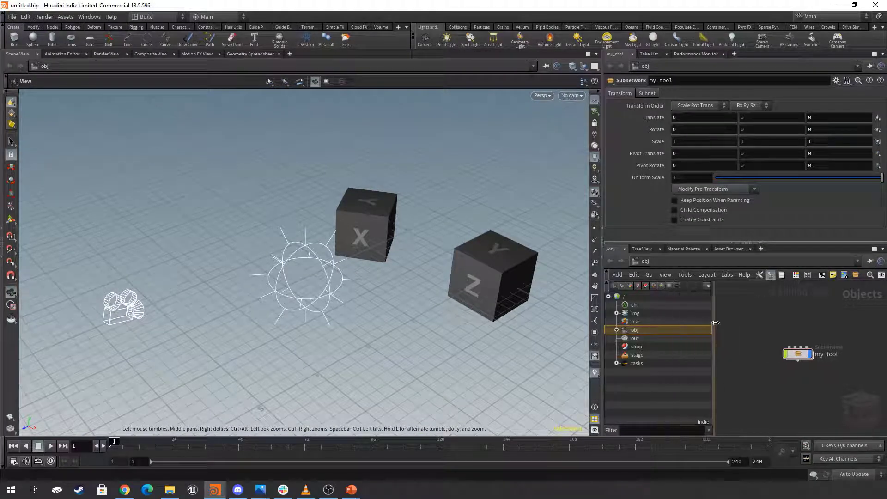
click(616, 329)
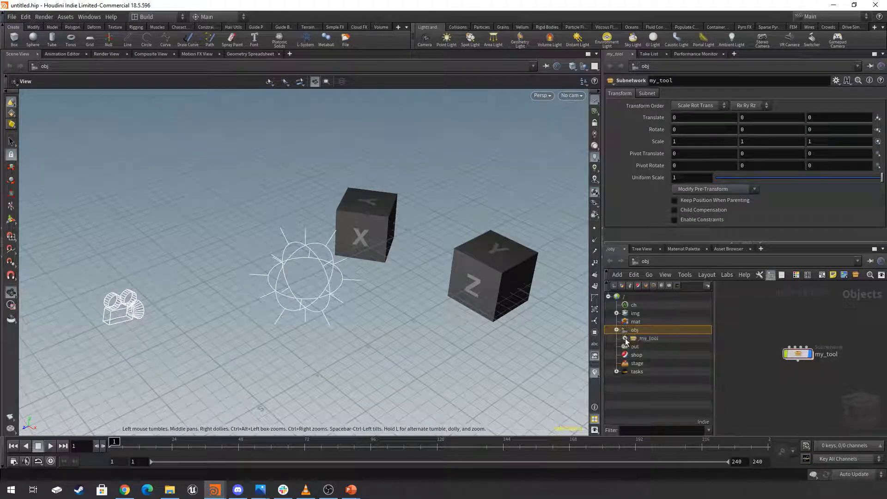
click(625, 338)
drag(601, 339, 502, 341)
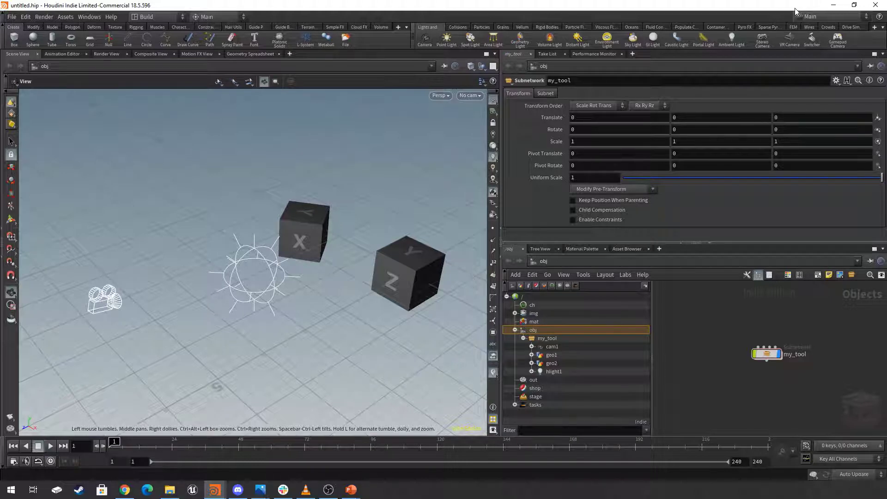
Restore the second session to a smaller window, compare its my_tool node with the original, and return to the original session
drag(796, 10, 409, 65)
click(407, 66)
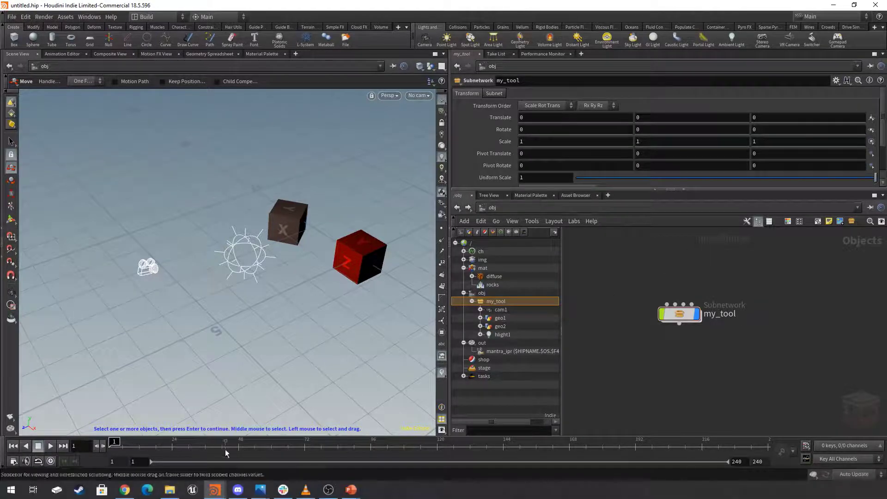
mouse_move(215, 490)
click(309, 451)
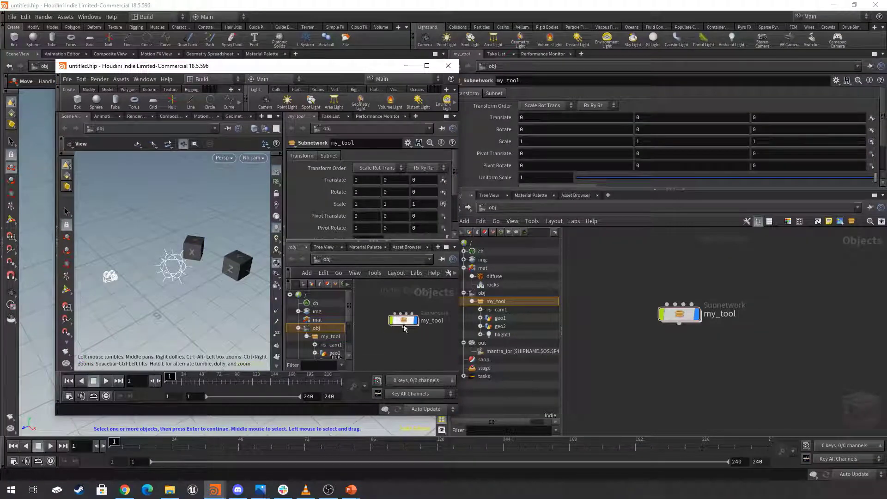
mouse_move(406, 323)
click(698, 264)
mouse_move(683, 318)
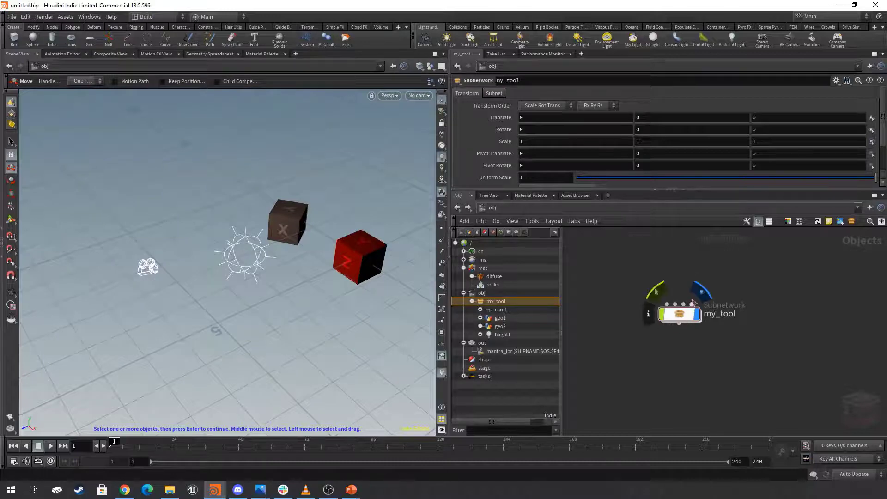
Enter the my_tool subnetwork and move its four sub-network inputs up, clear of the geometry, camera and light nodes
double_click(681, 316)
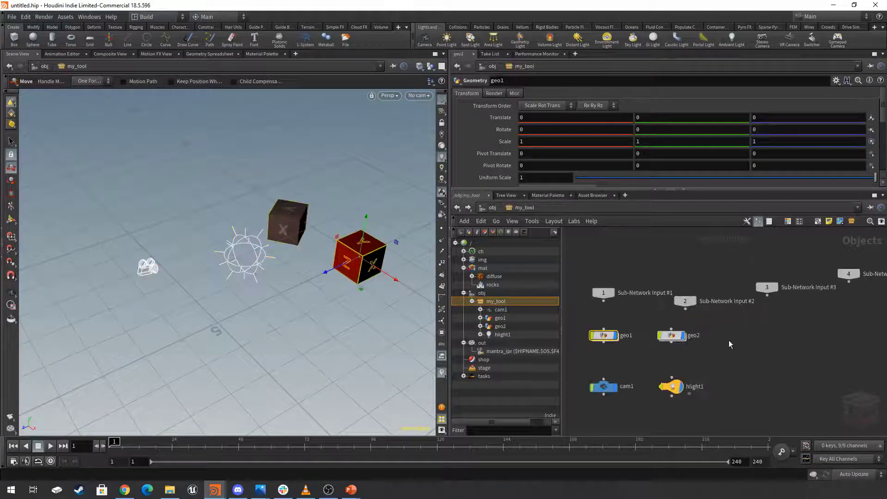
drag(860, 239, 571, 308)
drag(603, 293, 632, 248)
click(719, 307)
middle_drag(713, 322, 765, 308)
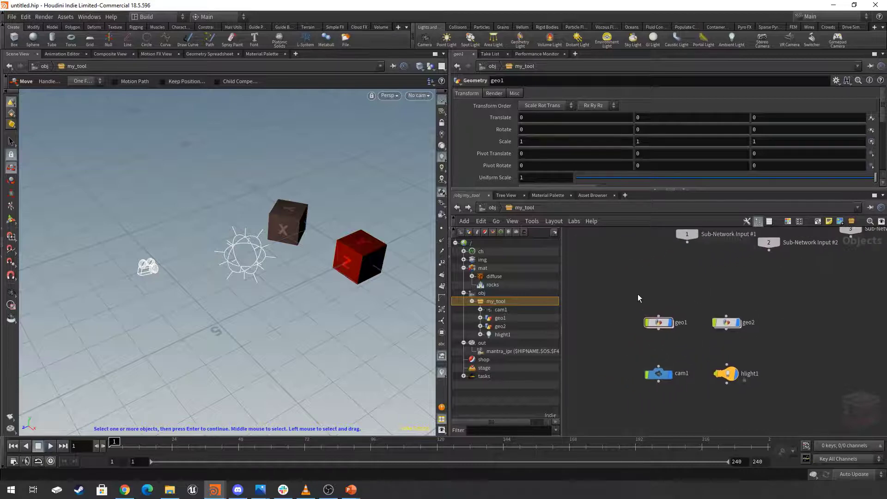
Add a Material Network node inside the my_tool subnetwork, placed above geo1
key(Tab)
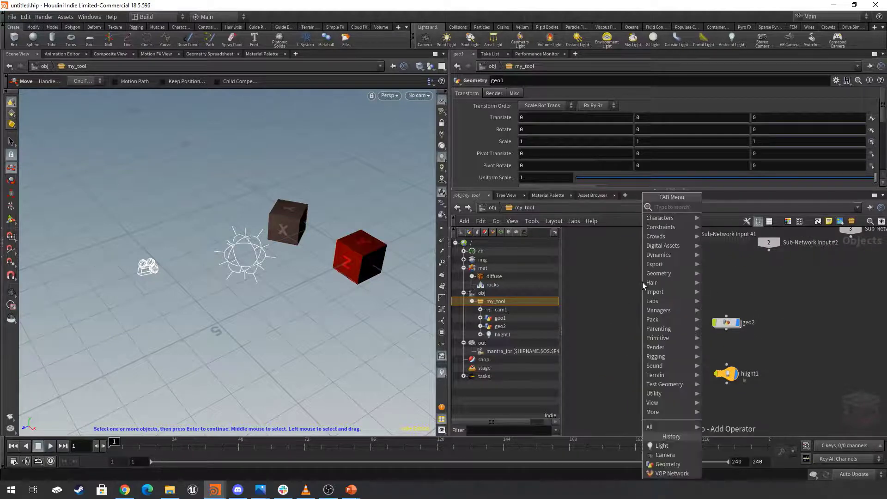
text(MAT)
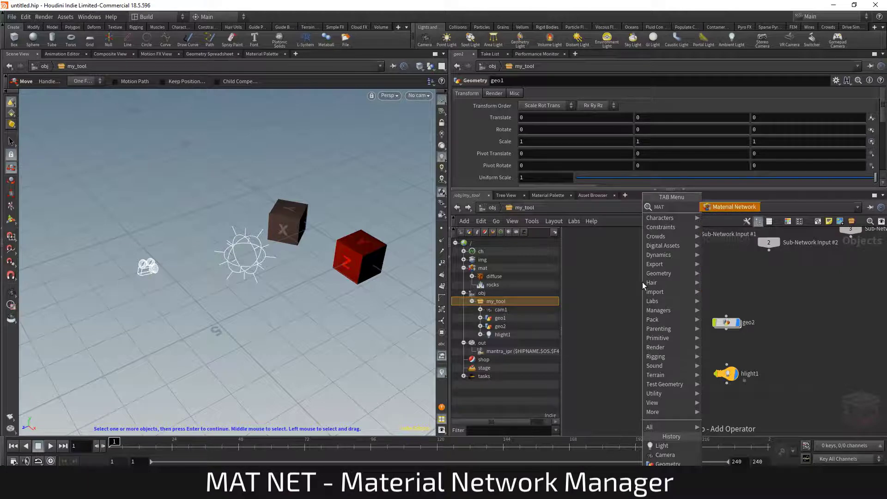
key(Return)
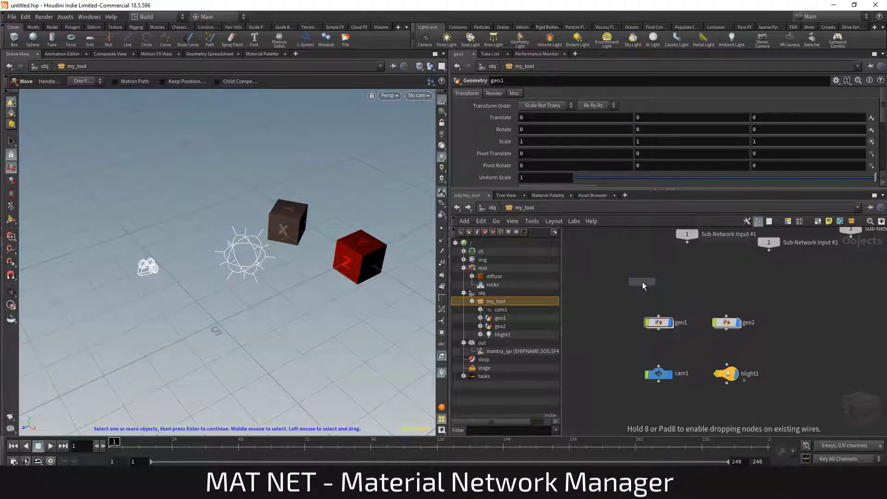
click(655, 286)
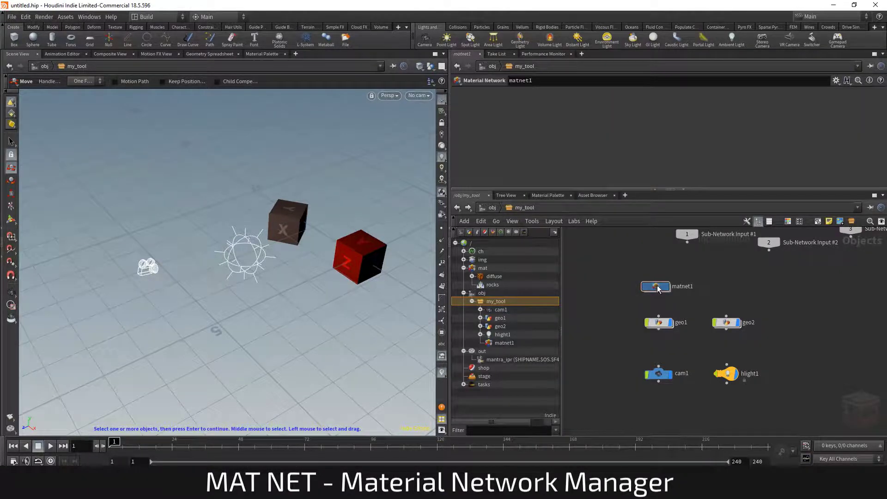
scroll(671, 285, up, 5)
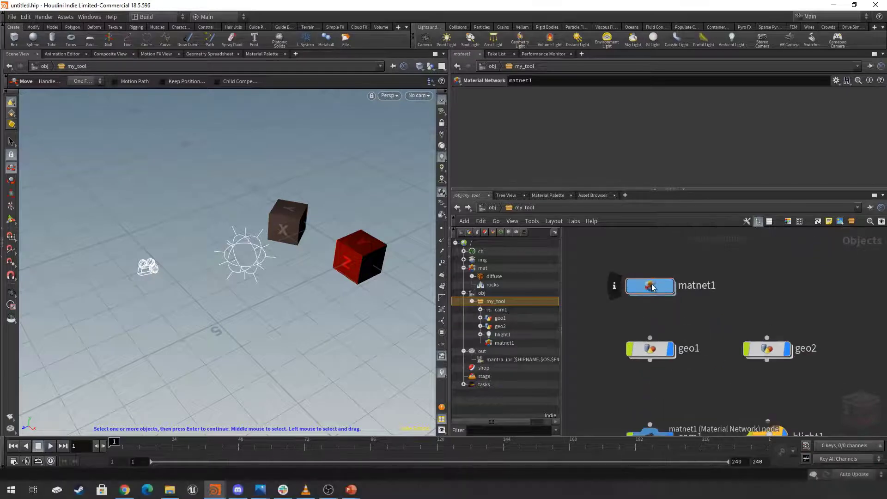
scroll(653, 290, down, 3)
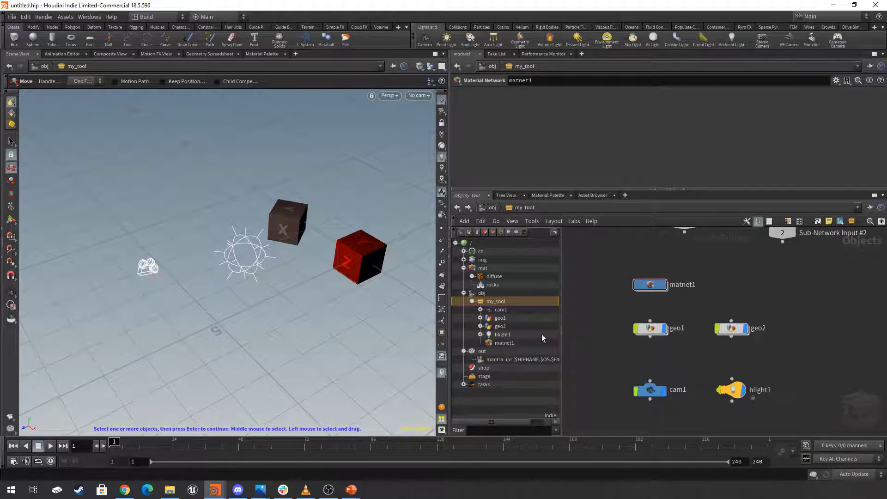
Rename the new material network node my_tool_matnet
click(503, 346)
double_click(695, 285)
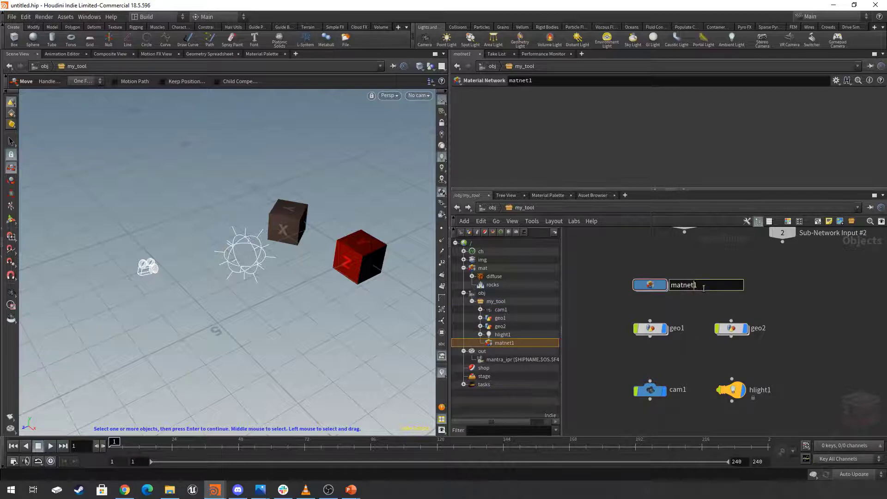
text(MY)
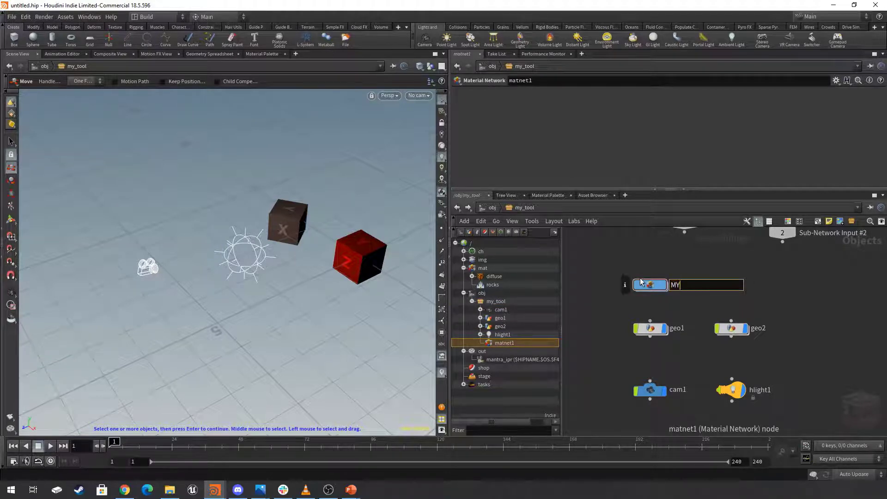
key(BackSpace)
text(MY)
key(BackSpace)
key(BackSpace)
text(my_tool_matnet)
key(Return)
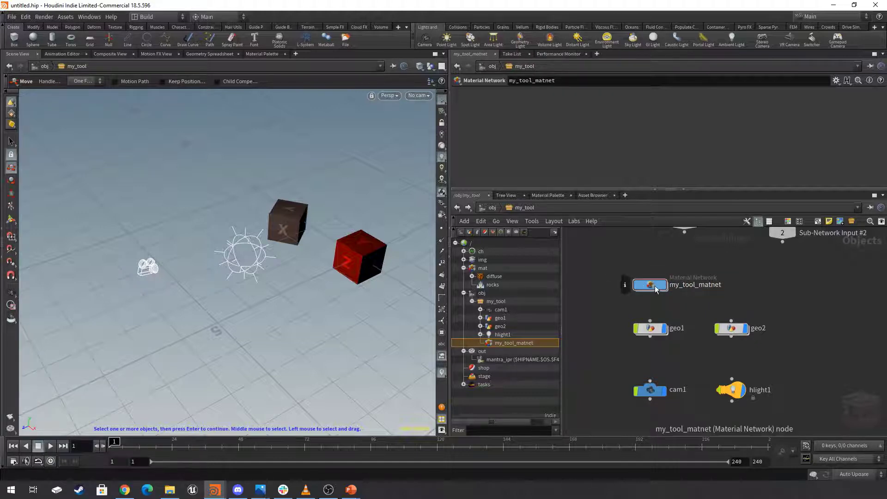
Enter my_tool_matnet and show the material palette with the section for /obj/my_tool/my_tool_matnet expanded
double_click(656, 285)
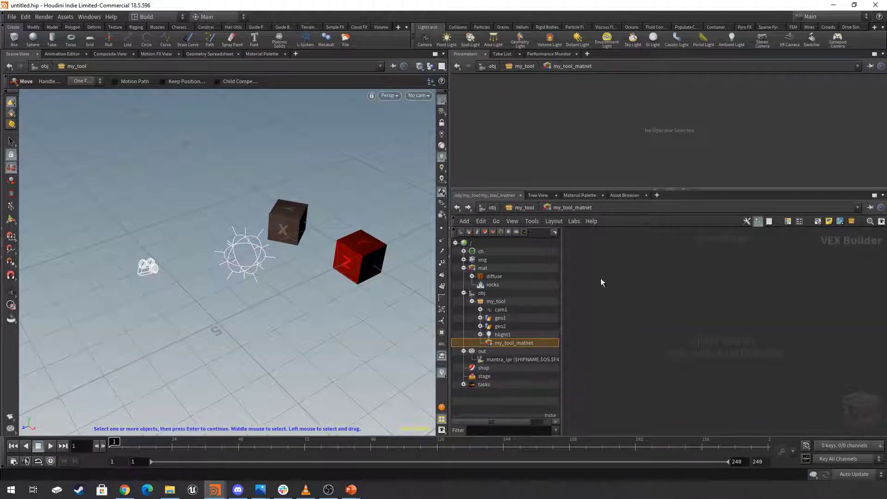
click(267, 53)
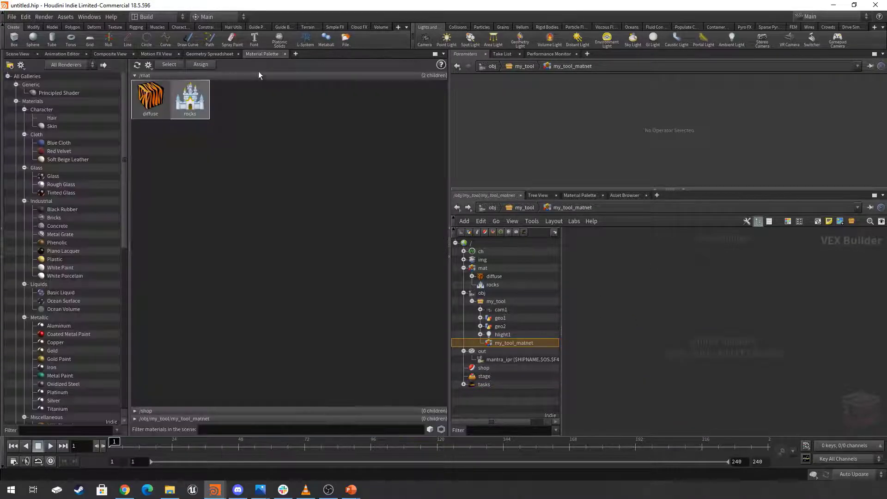
click(135, 419)
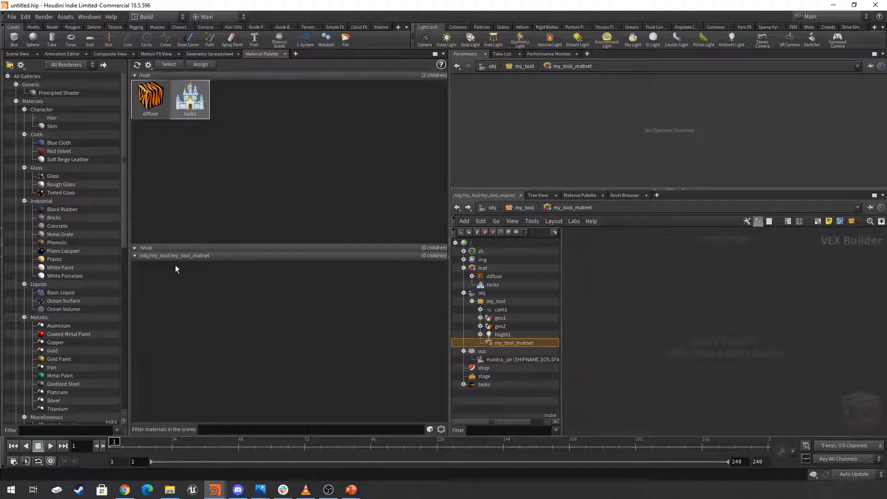
Undo the stray paste and copy both the diffuse and rocks materials from the mat network
key(ctrl+z)
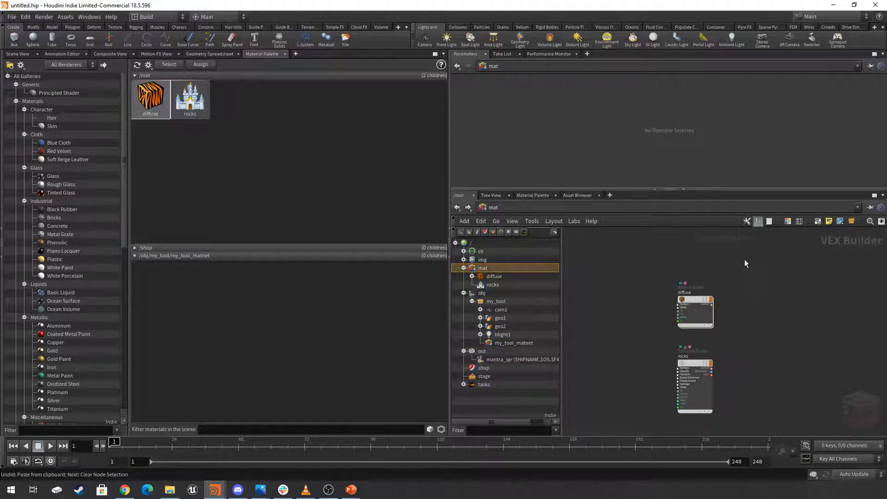
drag(747, 262, 609, 428)
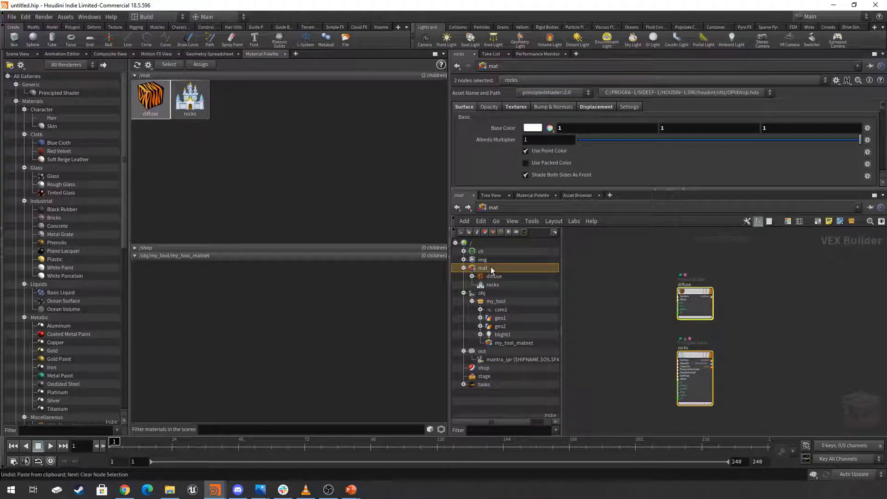
drag(756, 267, 640, 381)
key(ctrl+c)
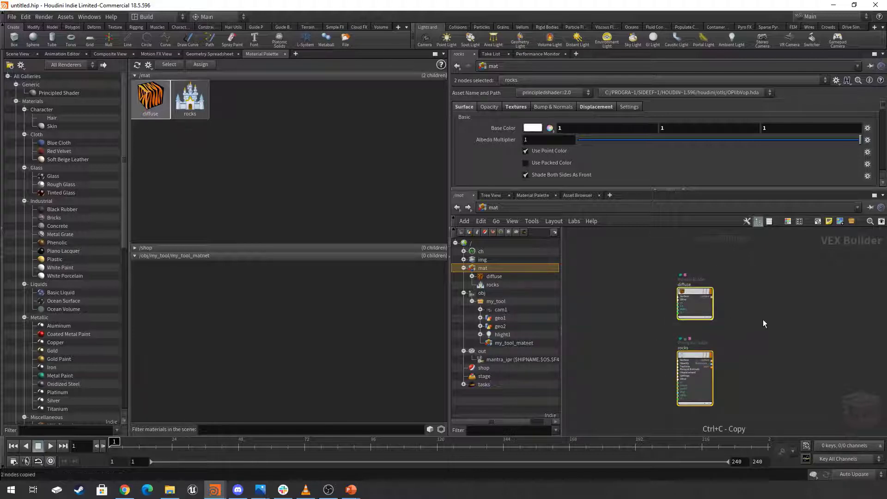
Paste the diffuse and rocks materials into my_tool_matnet and expand it in the network tree
click(509, 343)
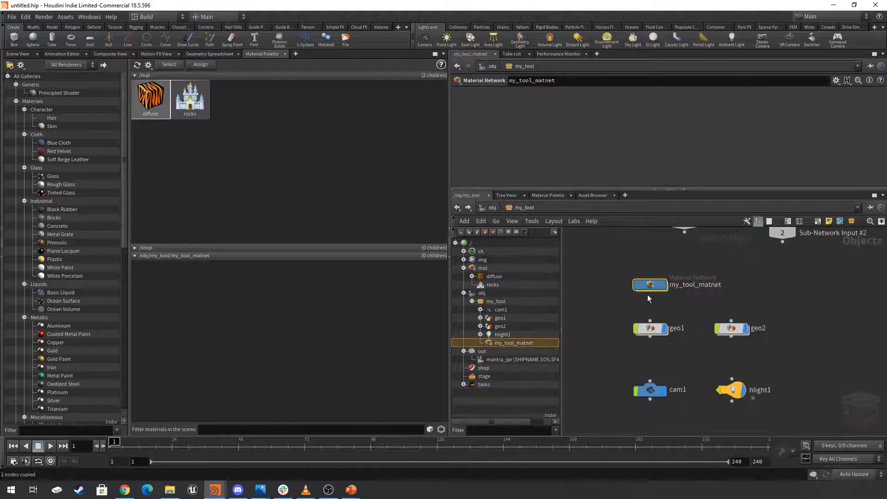
key(i)
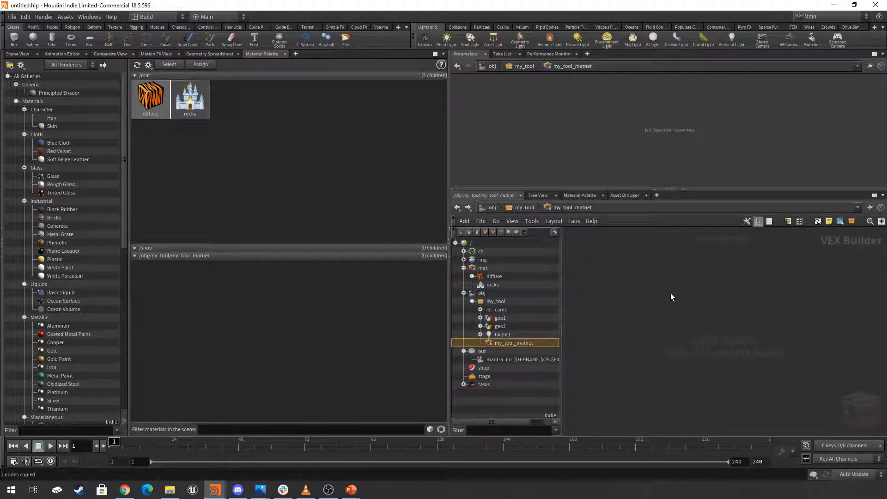
key(ctrl+v)
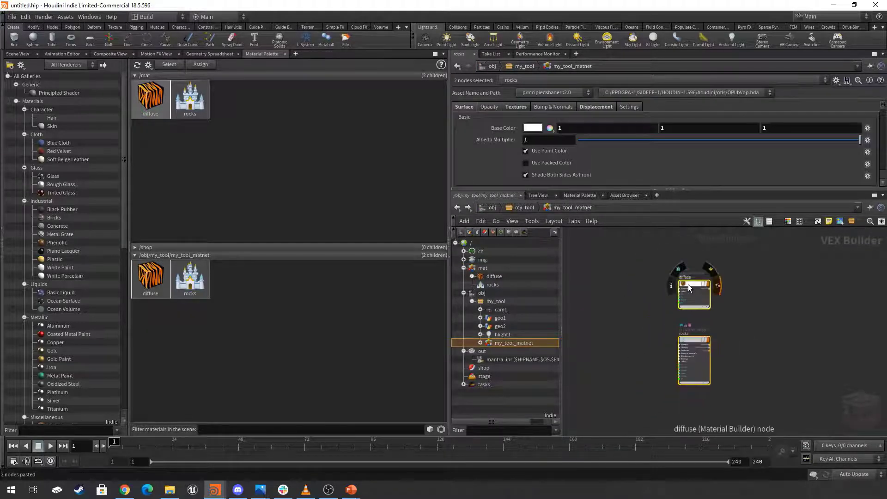
drag(688, 284, 689, 292)
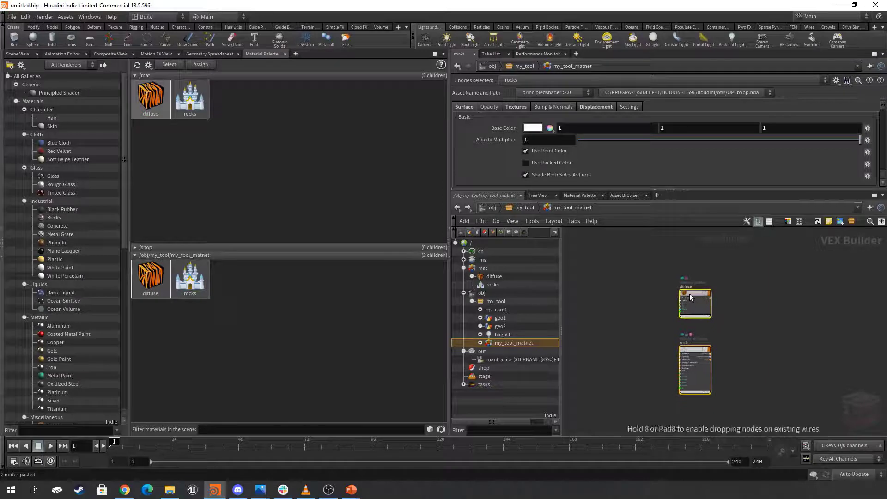
click(479, 343)
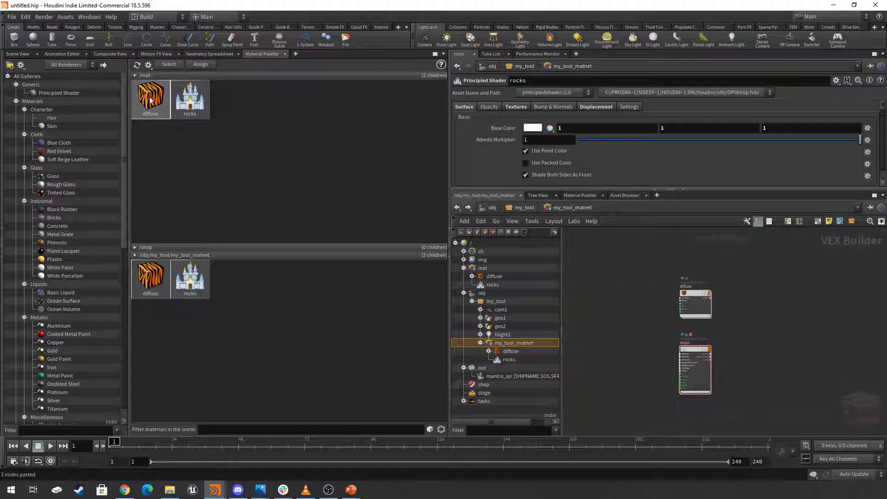
Return to the scene view and set the material of geo1's material1 node to /obj/my_tool/my_tool_matnet/diffuse
click(18, 54)
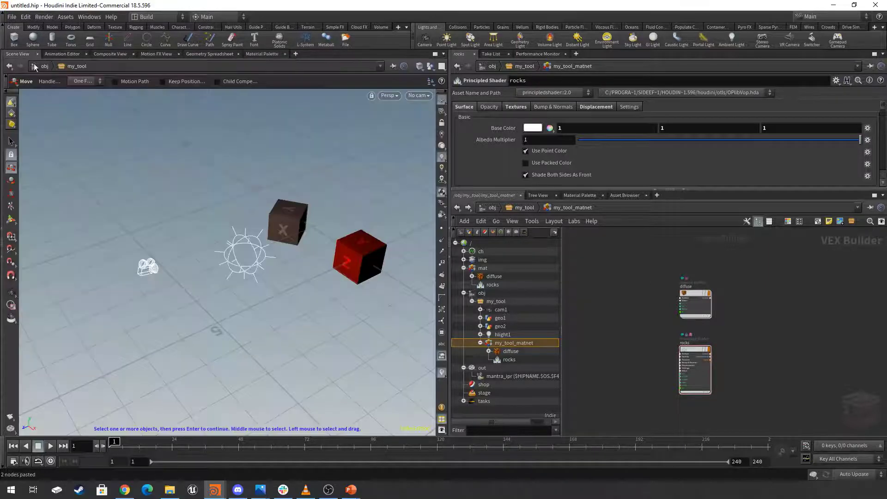
click(523, 207)
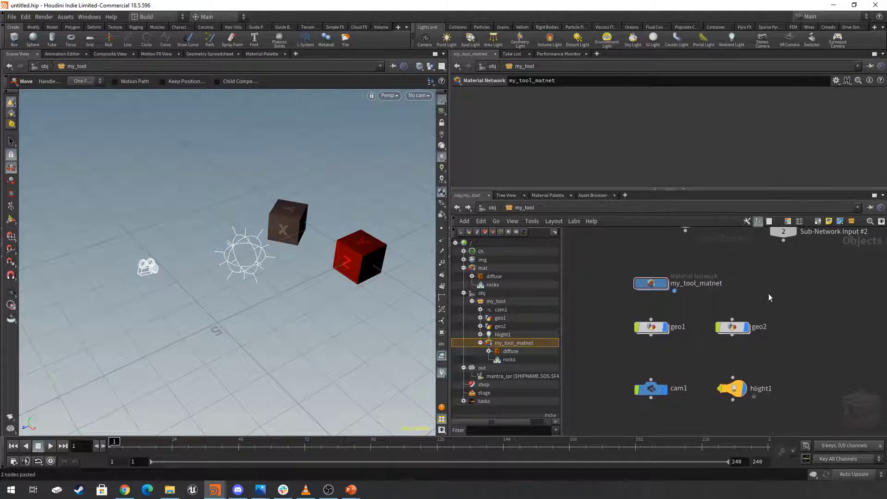
mouse_move(649, 332)
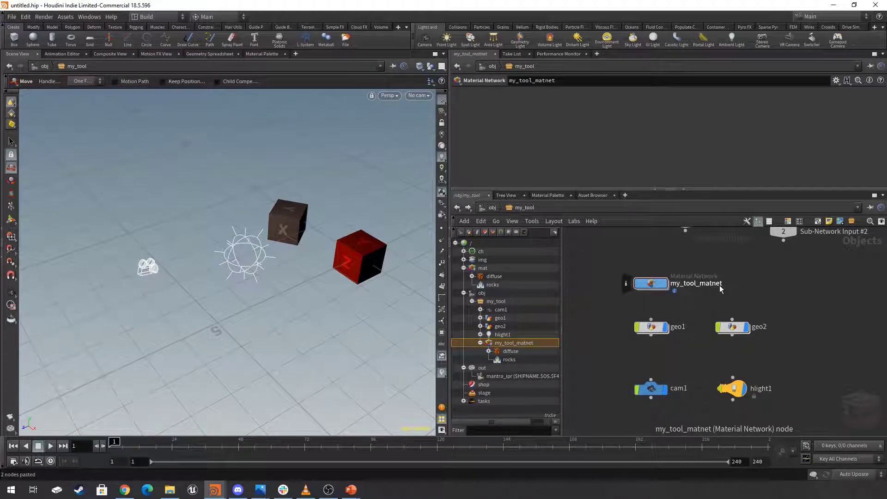
double_click(650, 327)
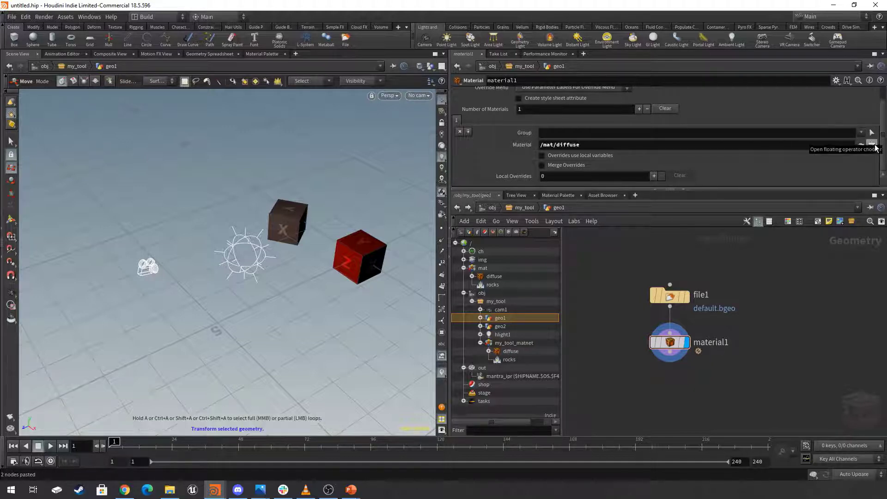
click(872, 146)
drag(838, 67, 137, 99)
drag(184, 263, 232, 325)
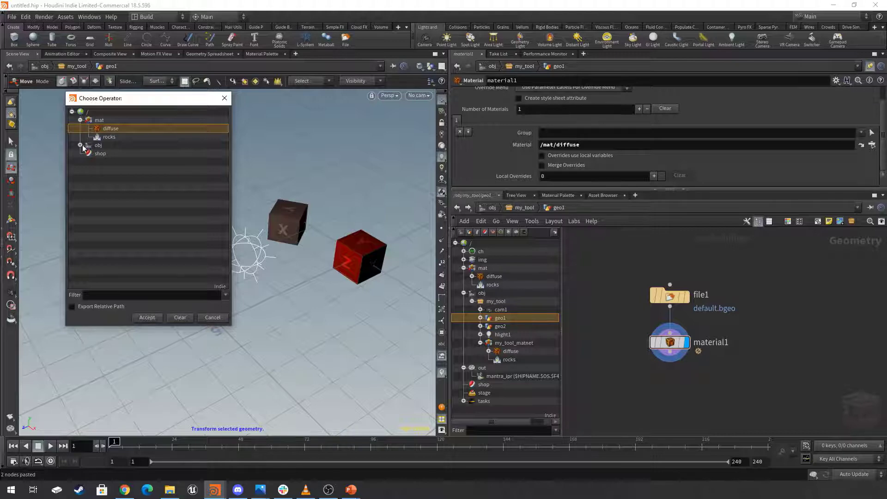
click(81, 145)
click(89, 154)
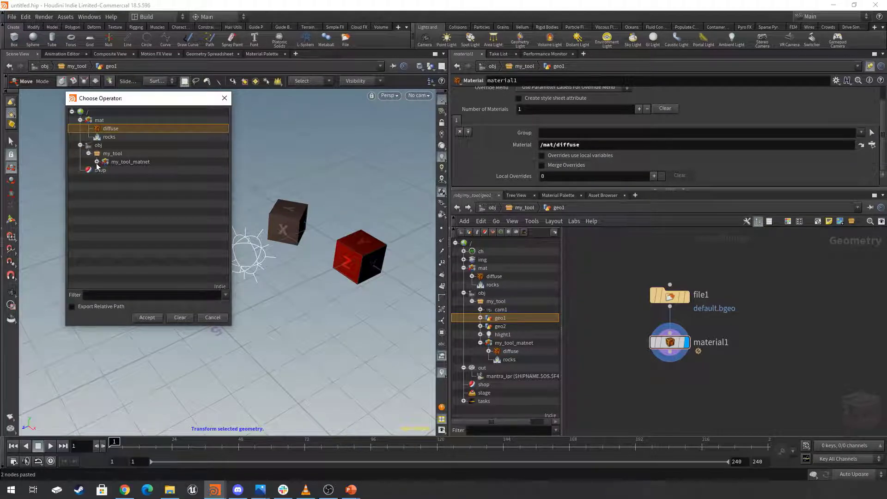
click(96, 161)
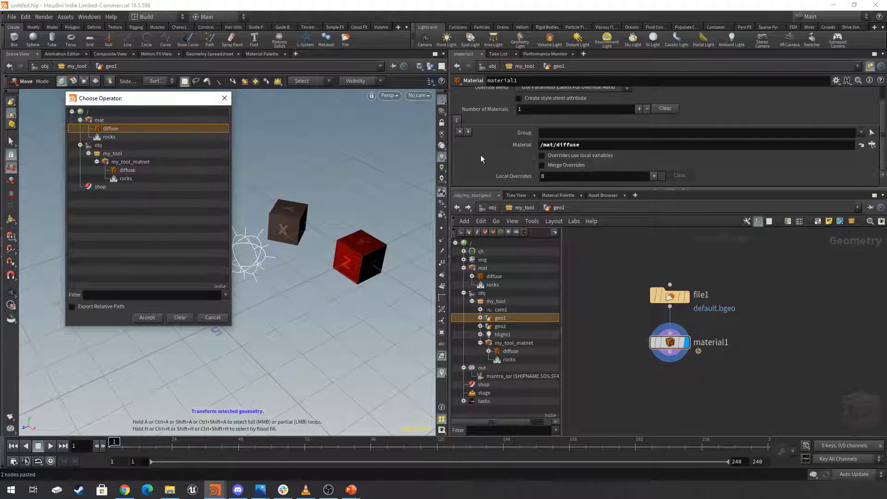
click(126, 171)
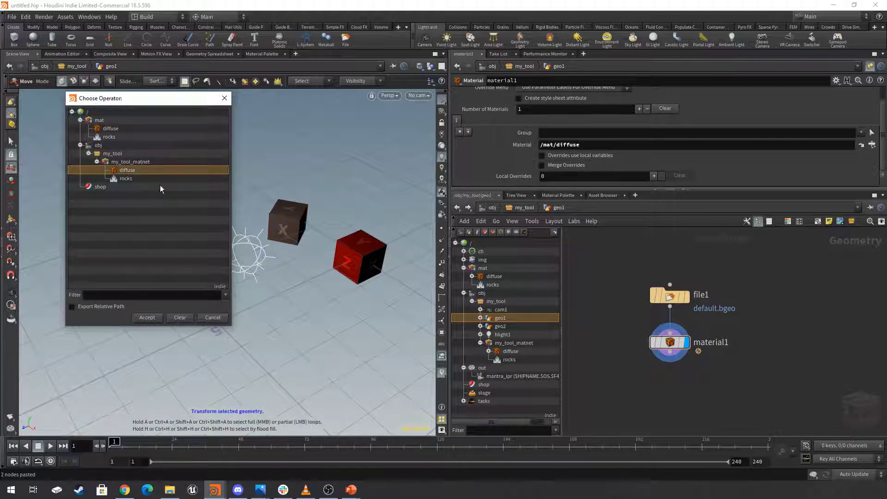
click(146, 318)
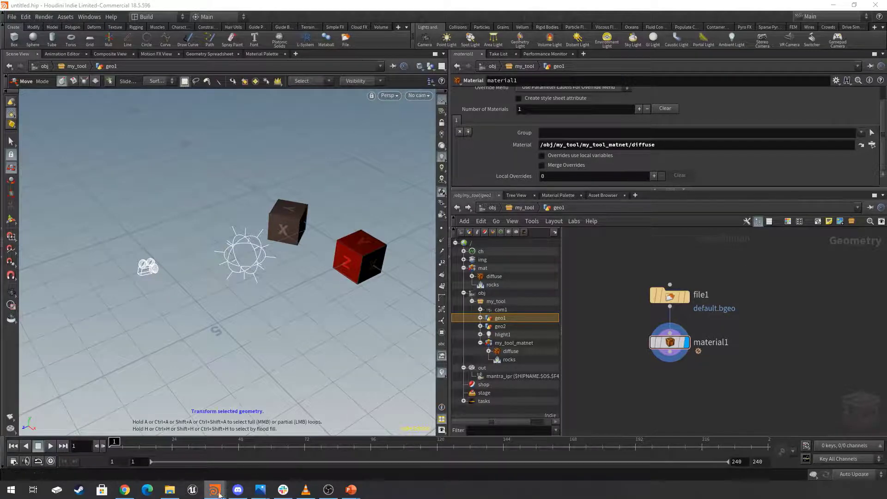
Switch to the second session, maximise it, and collapse my_tool into a new subnetwork, then that one into another subnetwork
mouse_move(212, 494)
click(312, 460)
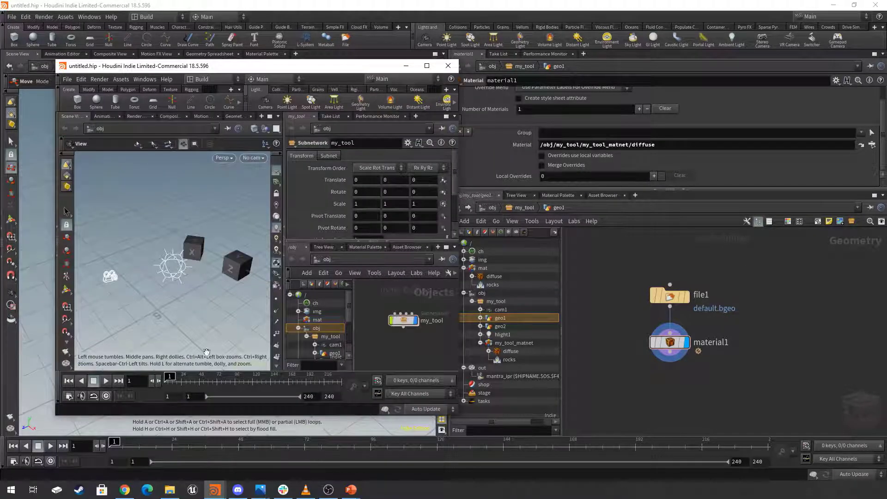
click(411, 316)
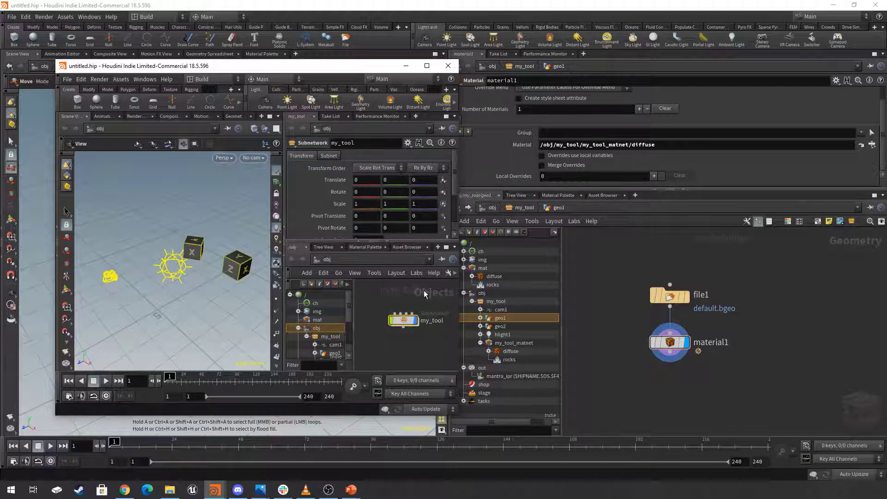
click(426, 66)
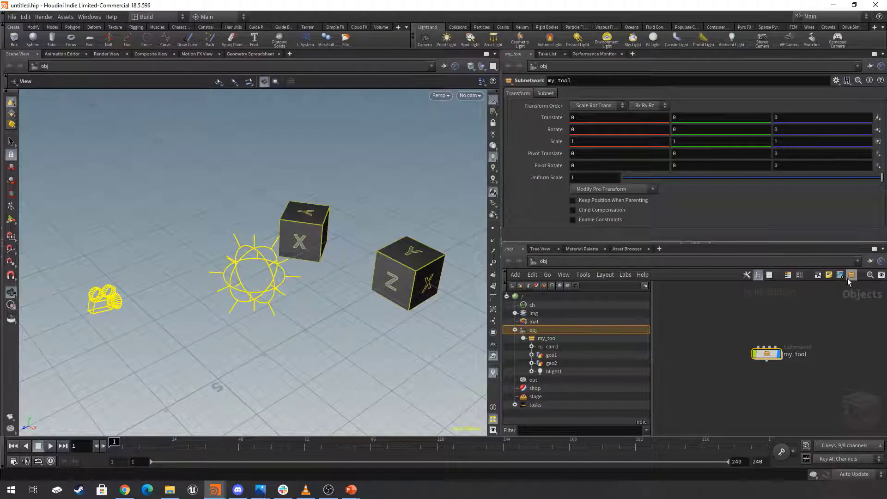
key(ctrl+z)
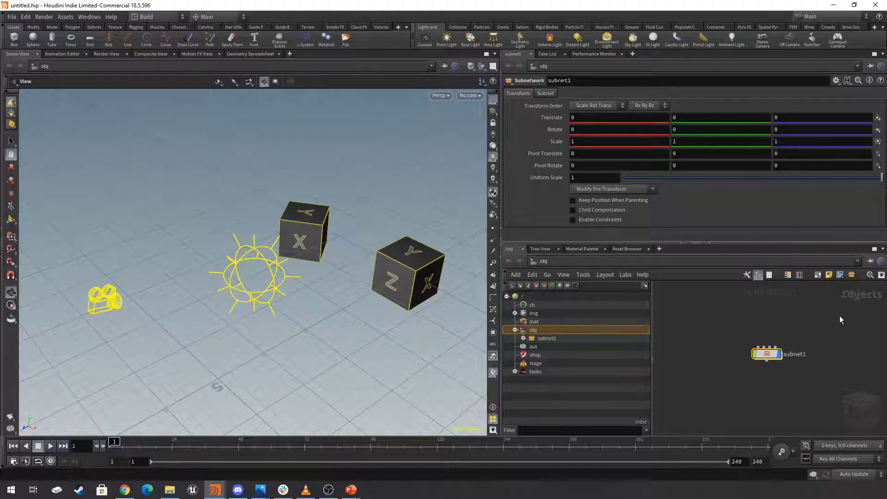
click(849, 274)
Expand subnet2, subnet1 and the my_tool node nested inside them in the network tree
click(523, 338)
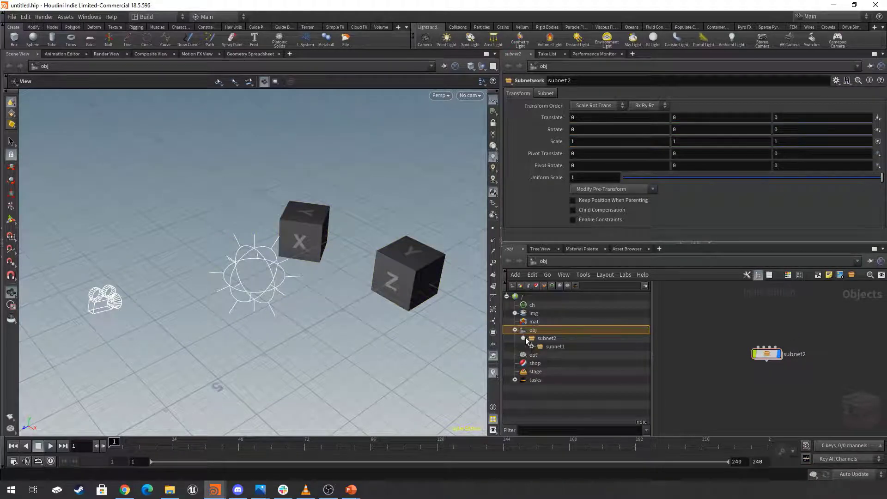
click(531, 346)
click(540, 354)
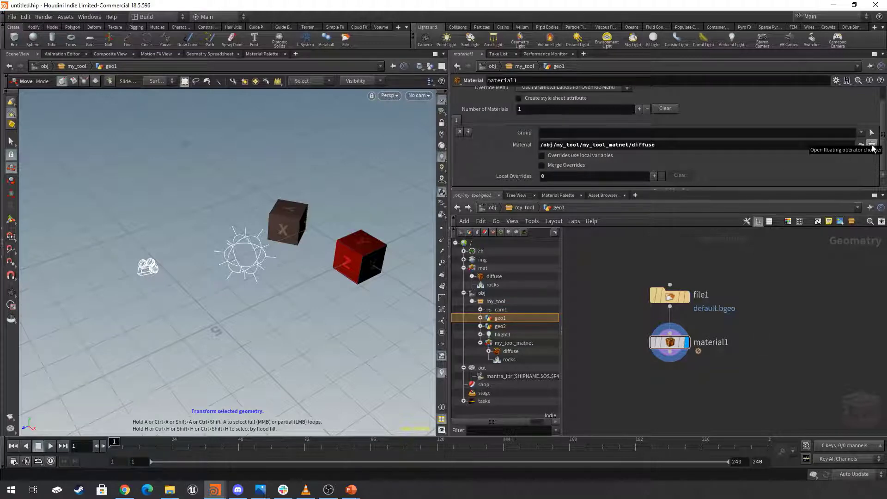
Reassign geo1's material1 node to the diffuse material in my_tool_matnet with Export Relative Path enabled
click(871, 145)
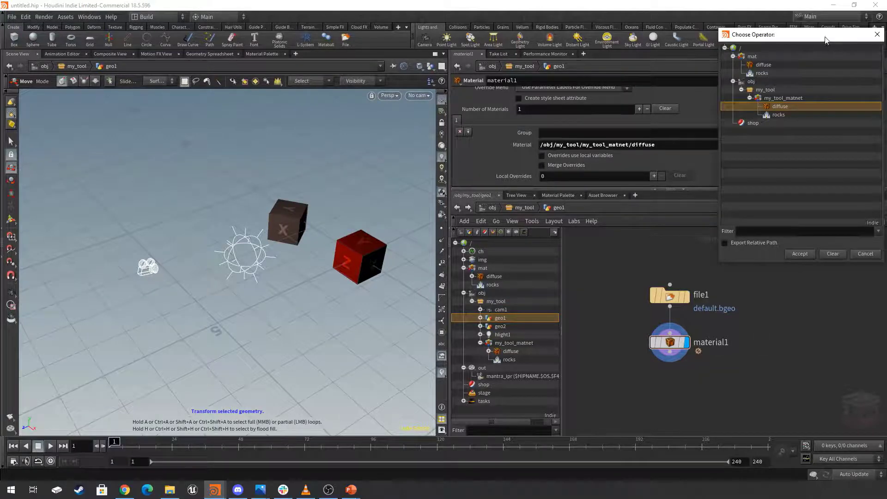
drag(821, 35, 225, 96)
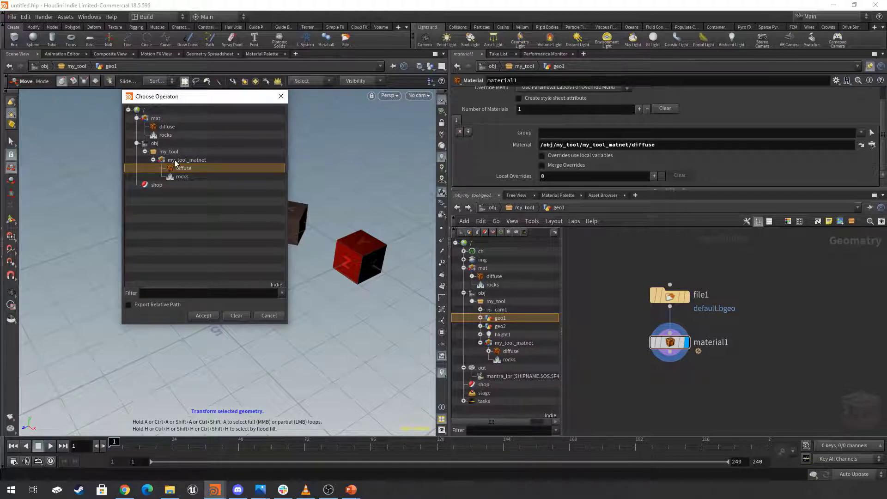
click(129, 306)
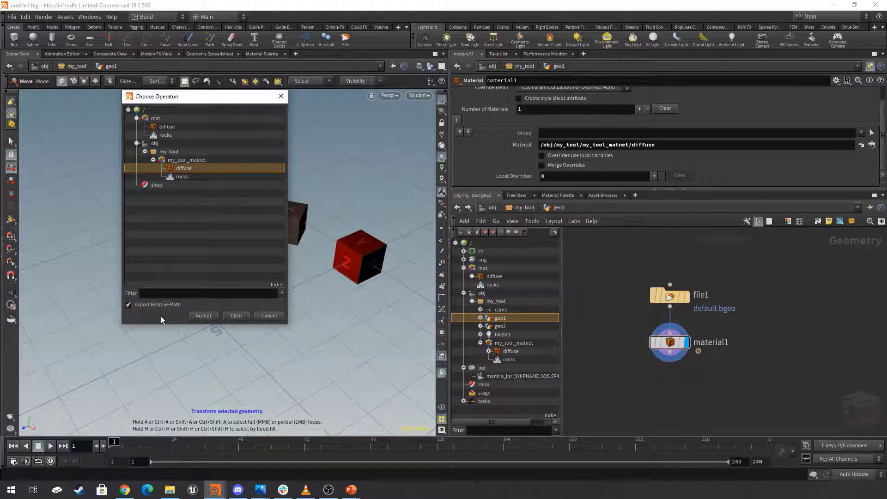
click(204, 316)
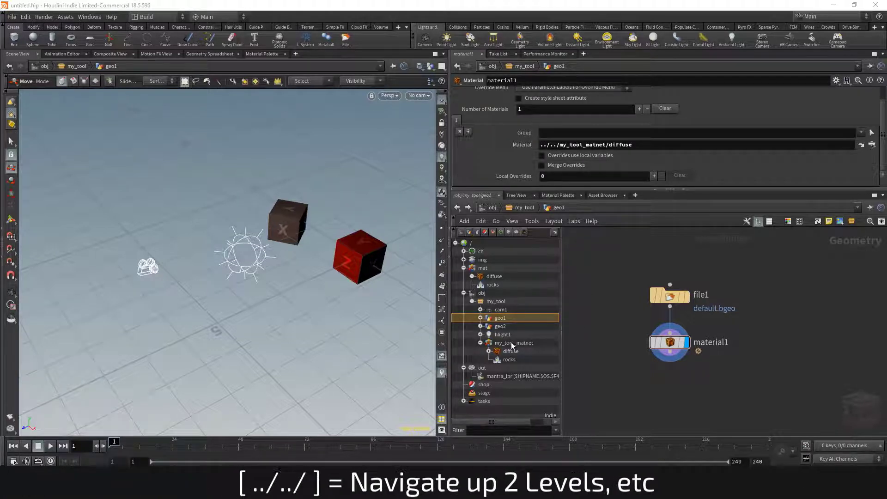
Expand geo1 in the network tree and trace material1's relative path up through geo1 and my_tool to my_tool_matnet's diffuse material
click(481, 317)
click(508, 335)
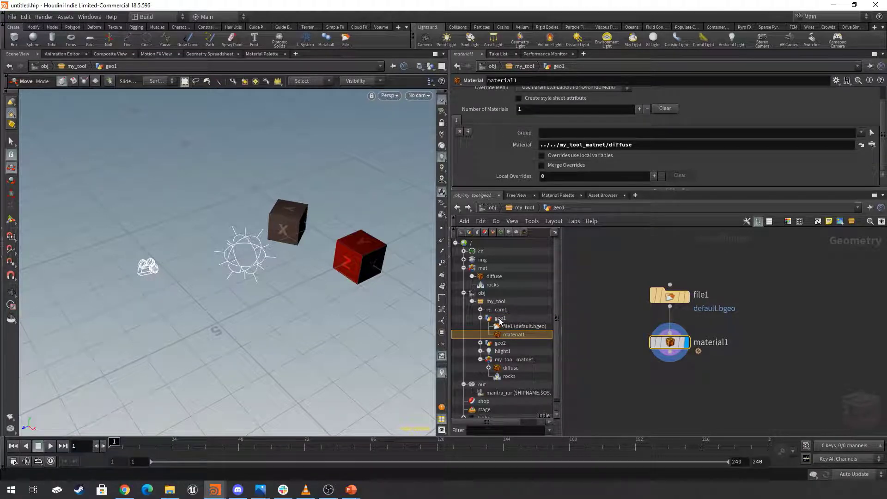
click(499, 318)
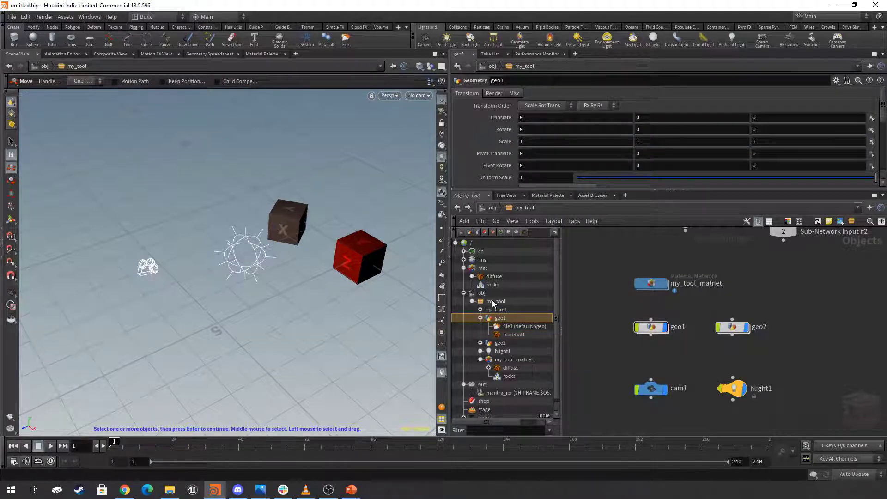
click(493, 302)
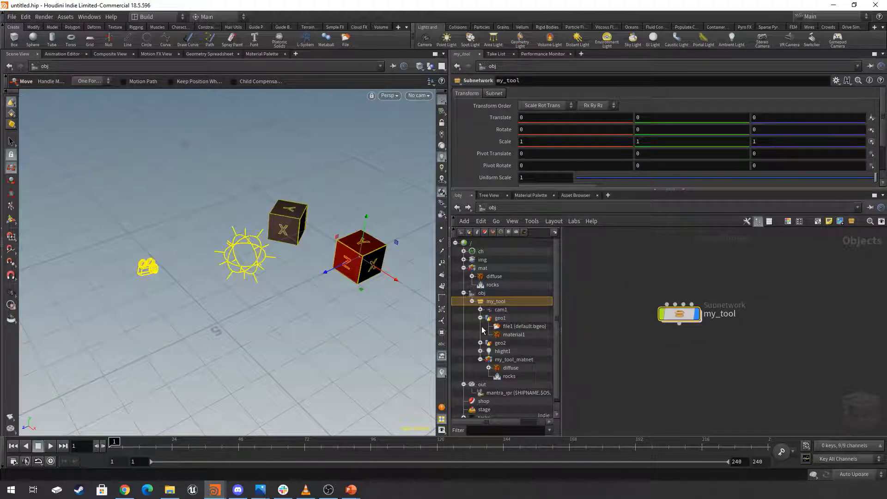
click(519, 359)
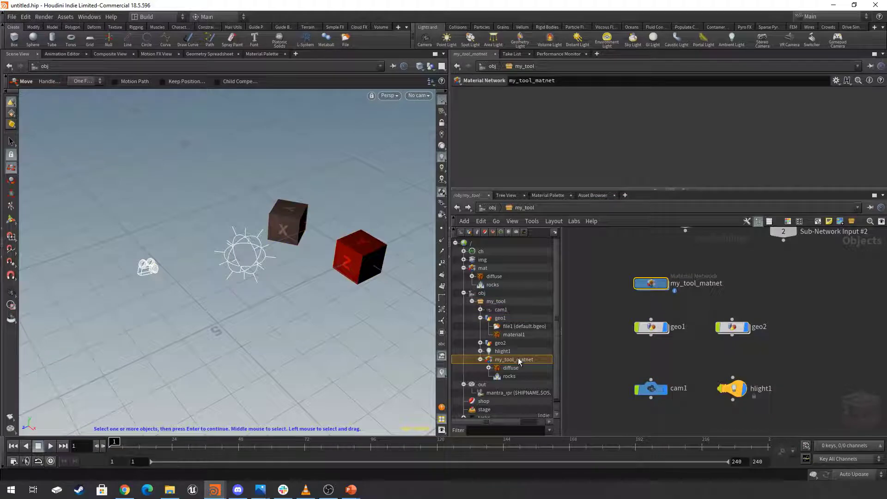
click(520, 368)
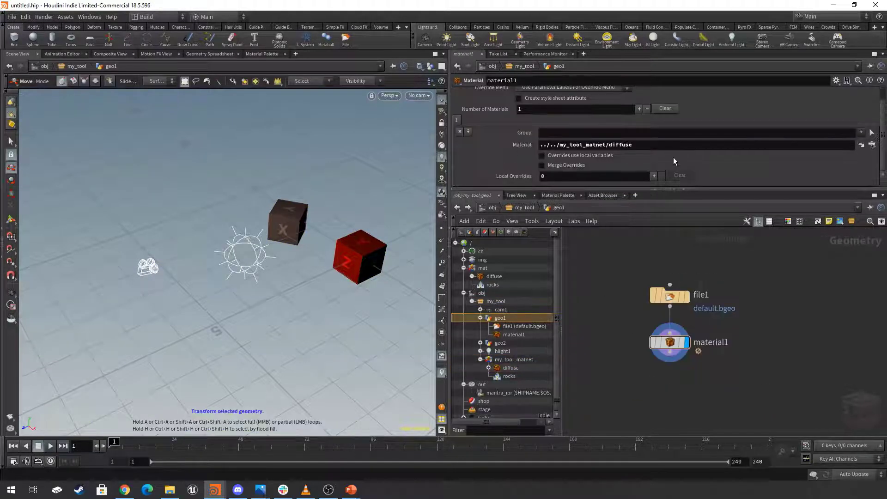
drag(639, 145, 539, 145)
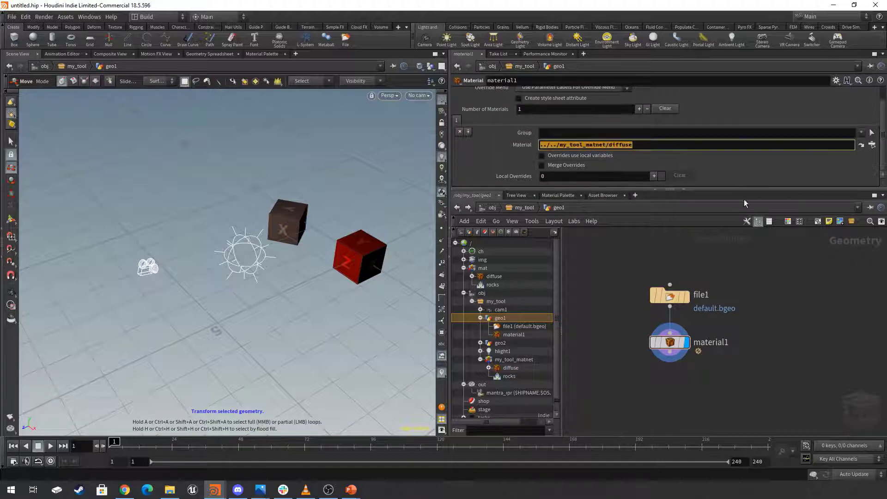
click(628, 216)
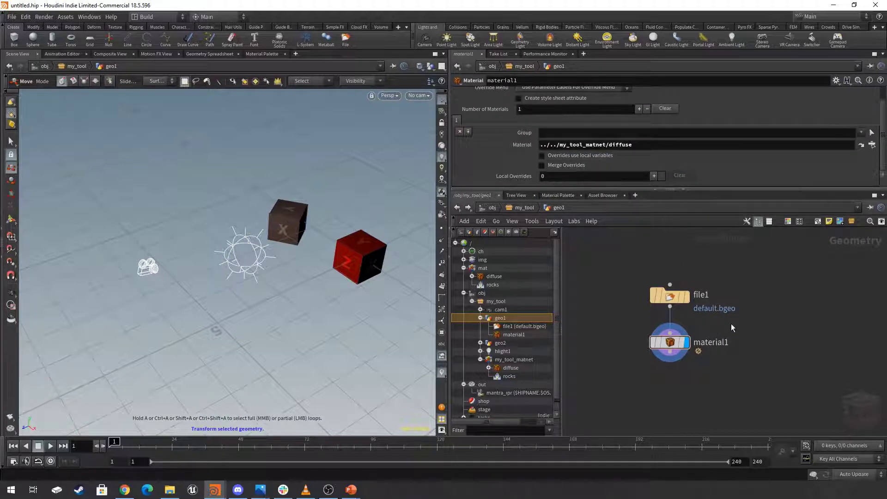
drag(728, 325, 623, 368)
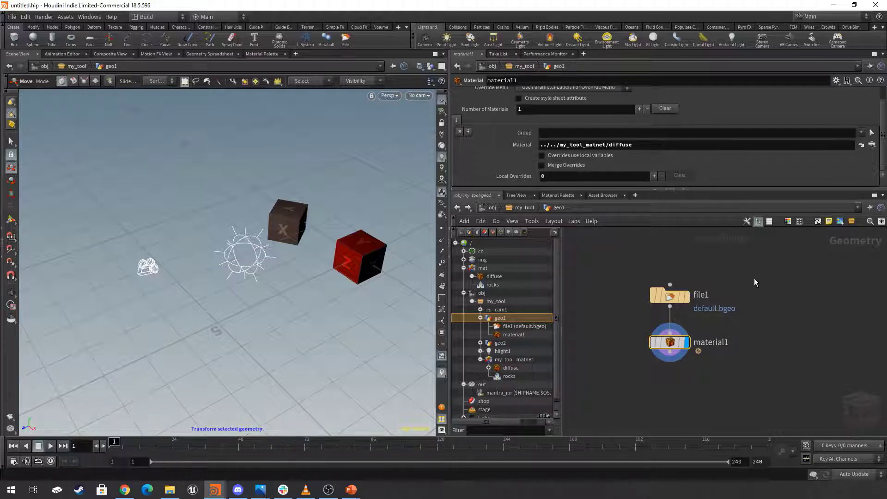
Set the material of geo2's material1 node to rocks in my_tool_matnet, exported as a relative path
click(524, 208)
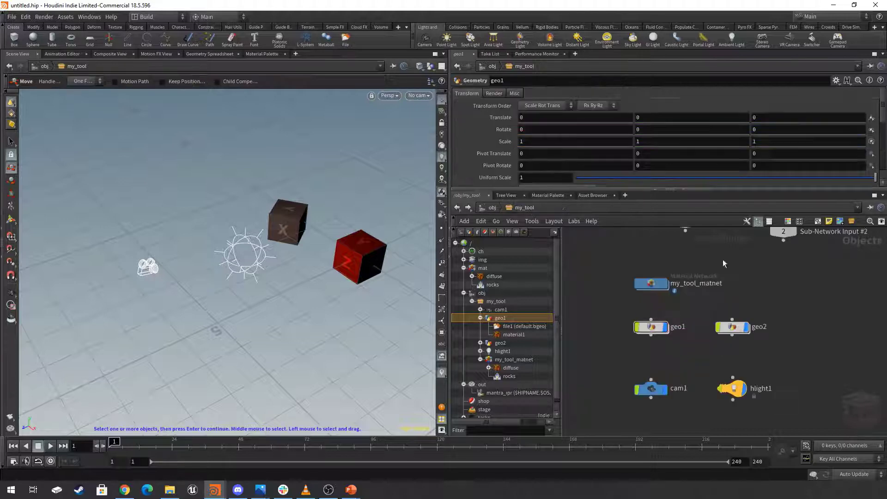
double_click(734, 329)
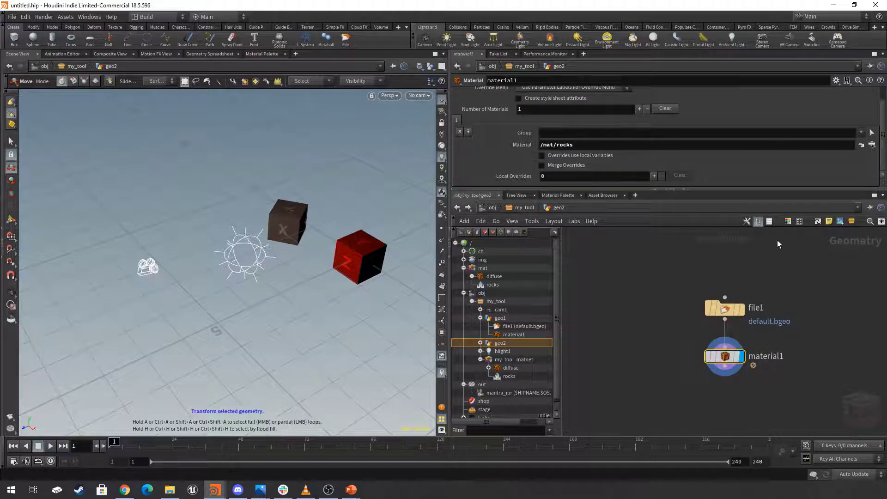
click(872, 145)
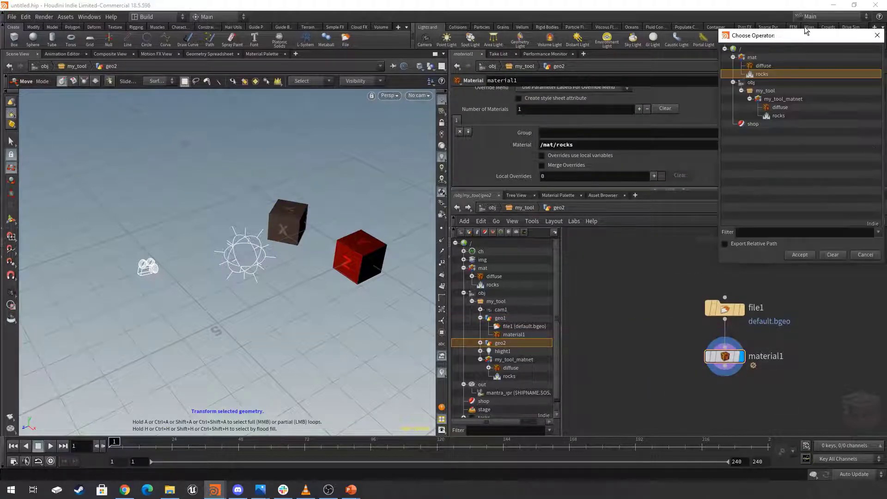
drag(804, 31, 233, 72)
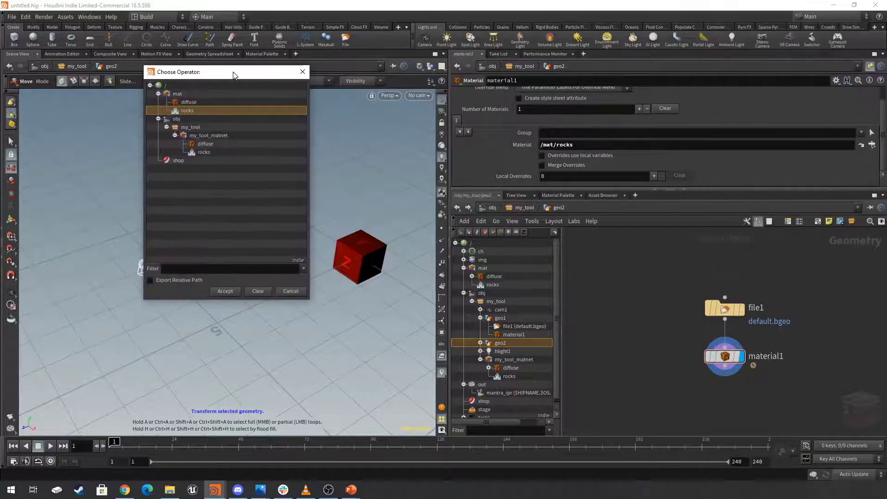
click(202, 153)
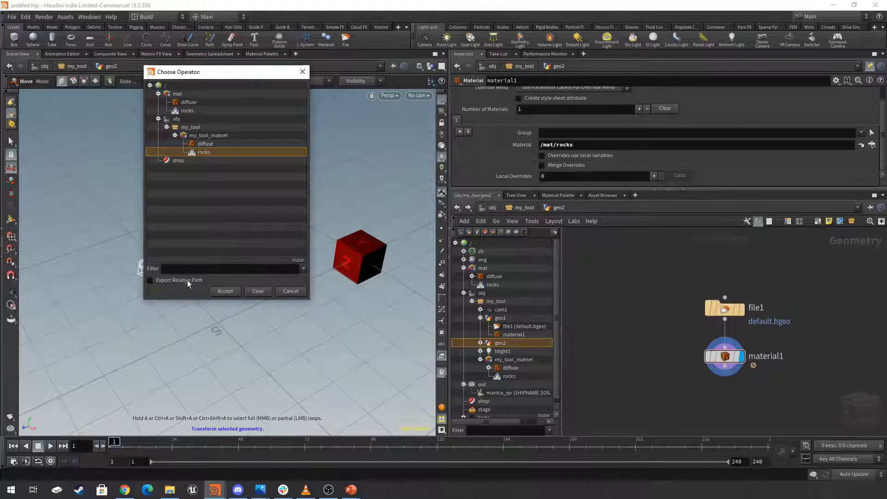
click(161, 281)
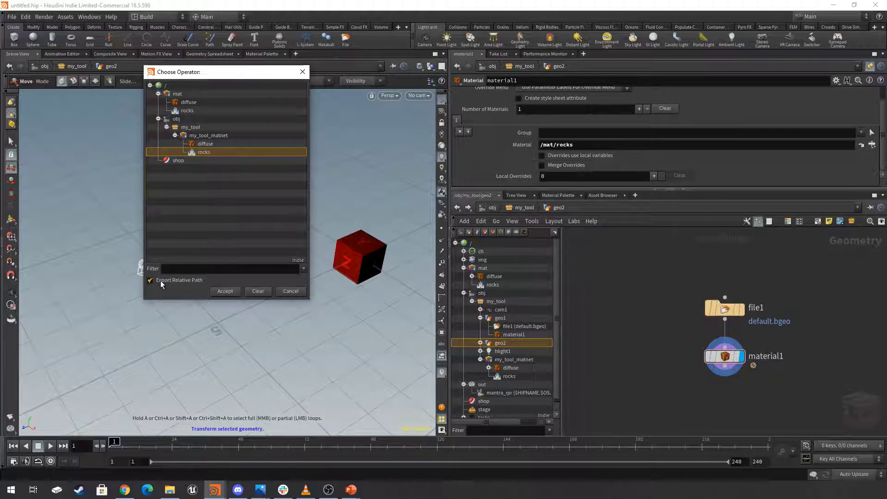
click(225, 292)
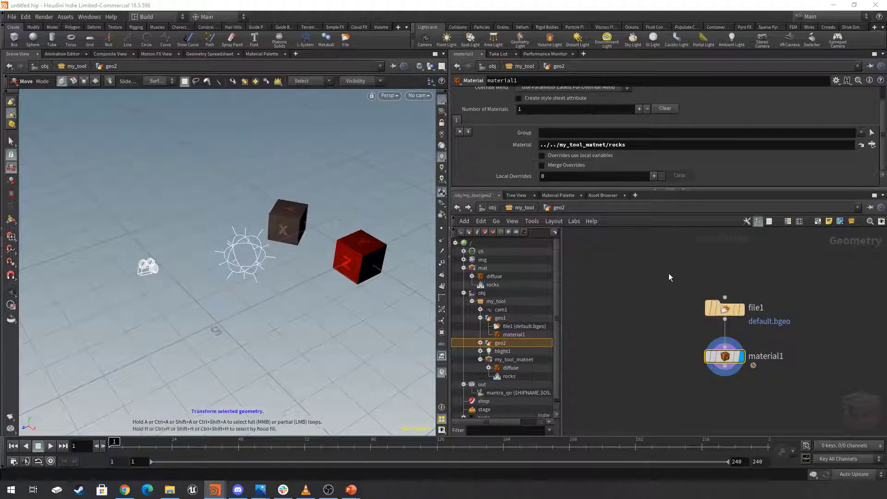
Return to the obj level and copy the my_tool subnetwork
click(524, 208)
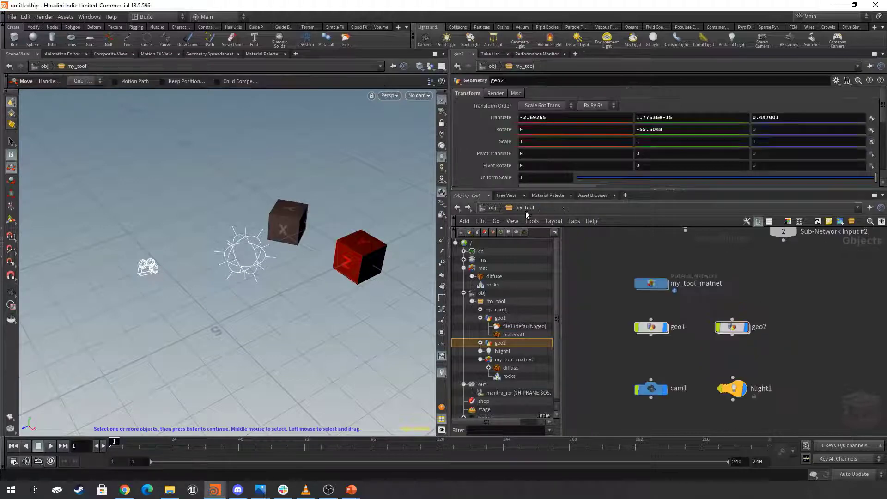
click(492, 208)
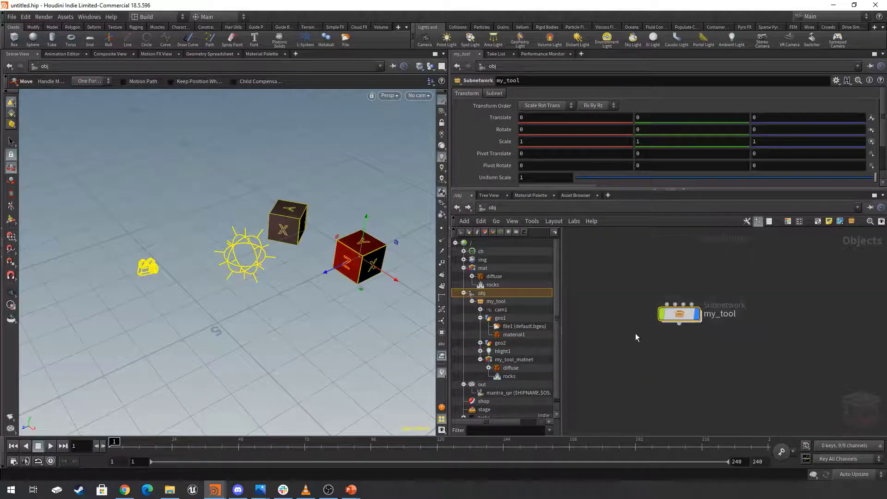
click(638, 303)
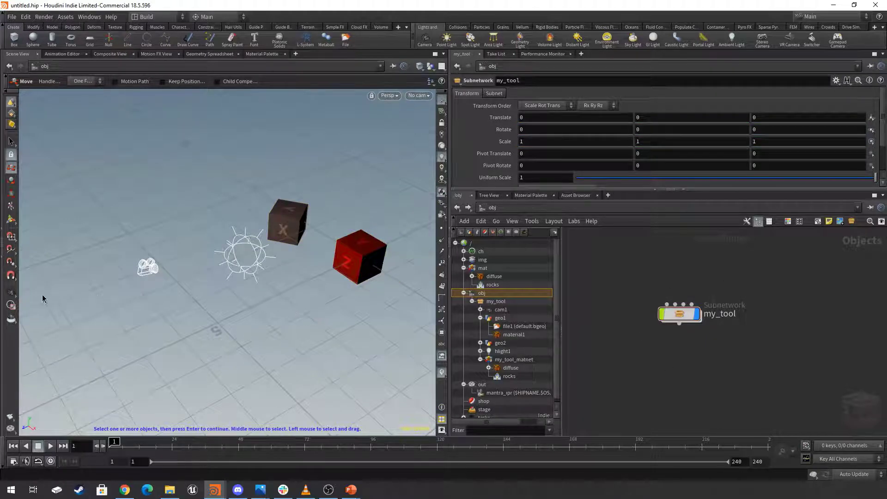
click(12, 292)
drag(319, 311, 313, 308)
drag(786, 266, 614, 362)
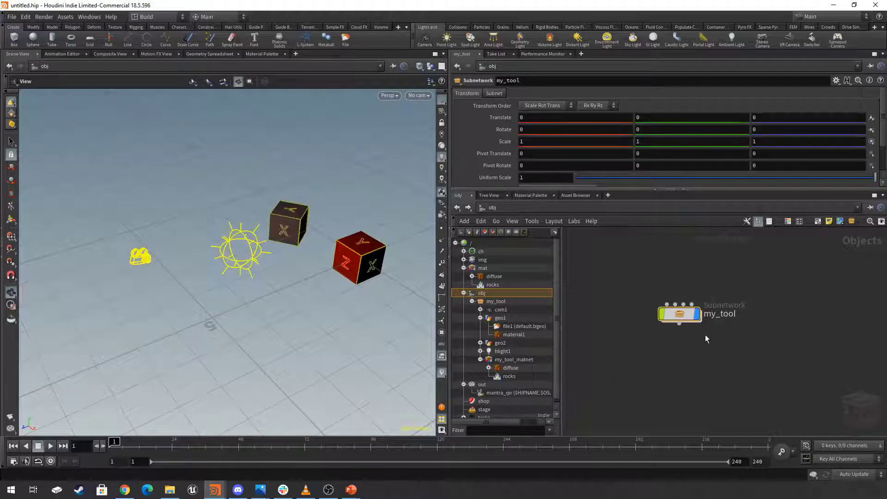
key(ctrl+c)
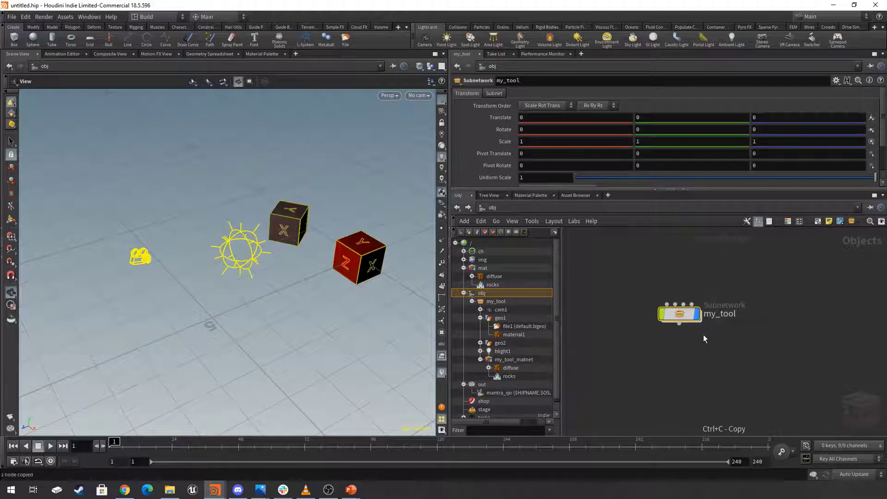
click(698, 358)
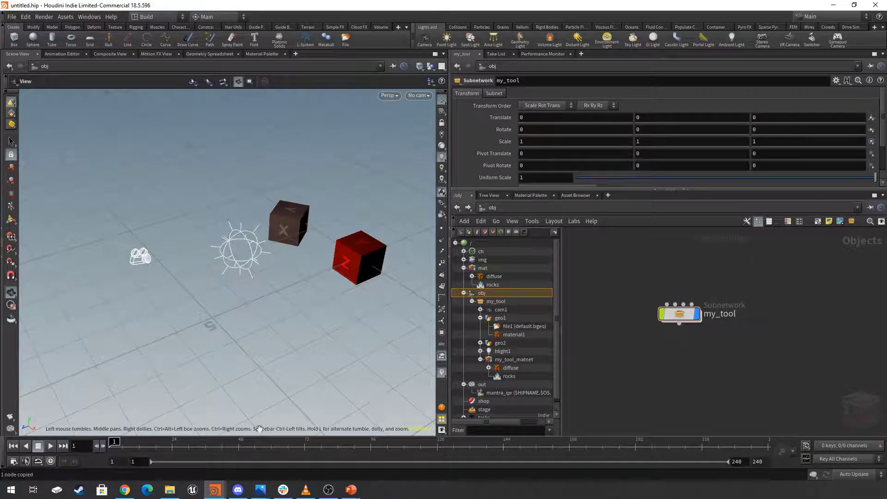
Switch to the second Houdini session and delete subnet2 from its obj network
click(214, 489)
click(312, 458)
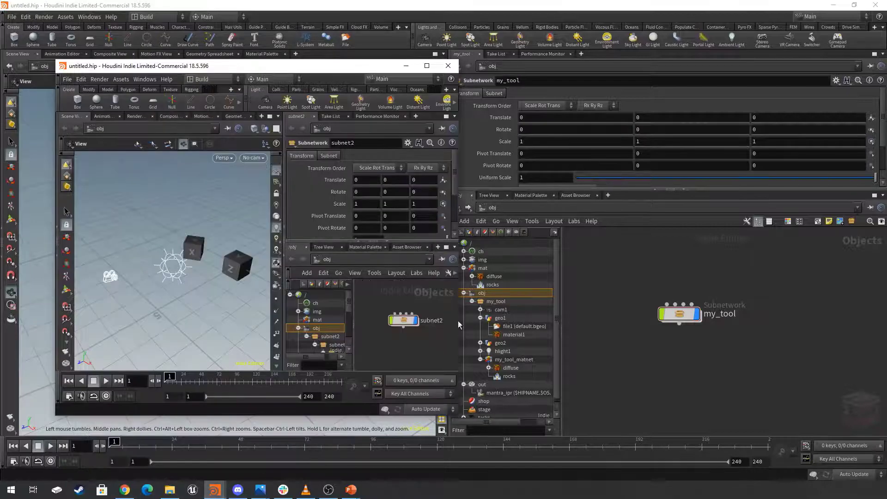
drag(413, 324, 381, 298)
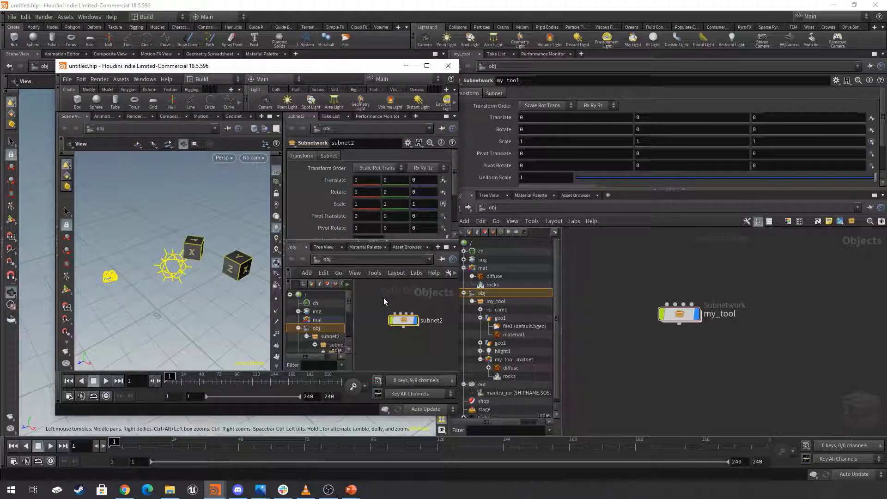
key(Delete)
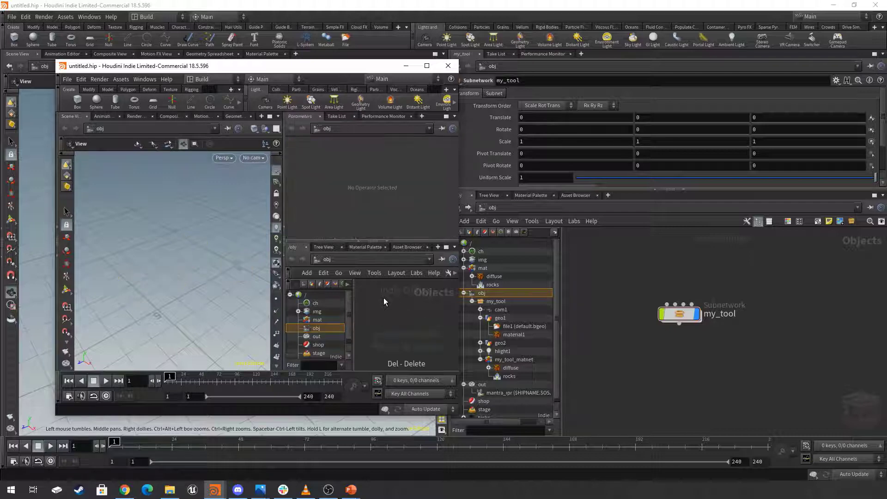
Widen the second session's window and paste the my_tool subnetwork into its obj network
drag(462, 311, 577, 310)
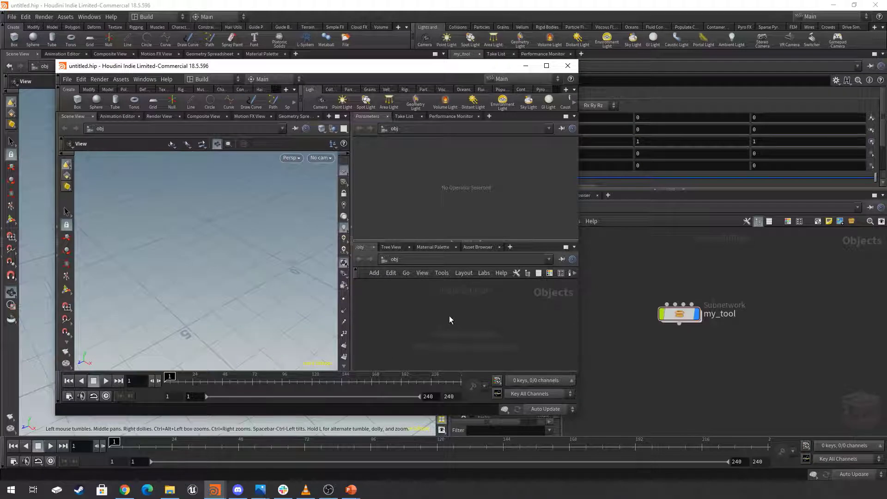
key(ctrl+v)
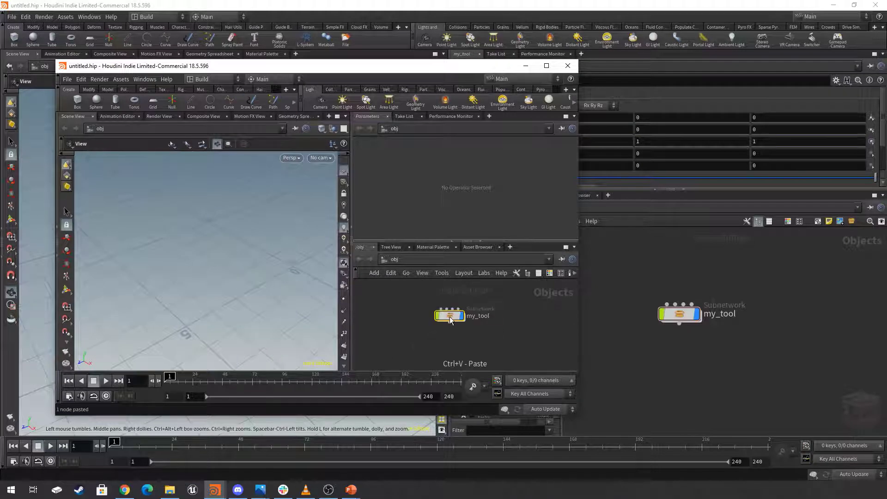
click(500, 306)
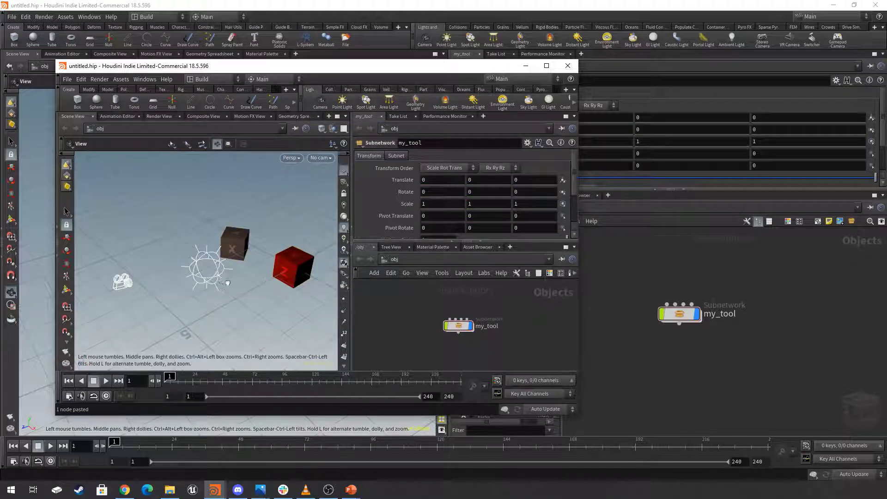
mouse_move(227, 281)
mouse_down()
mouse_move(268, 283)
mouse_move(215, 289)
mouse_move(204, 275)
mouse_move(212, 282)
mouse_up()
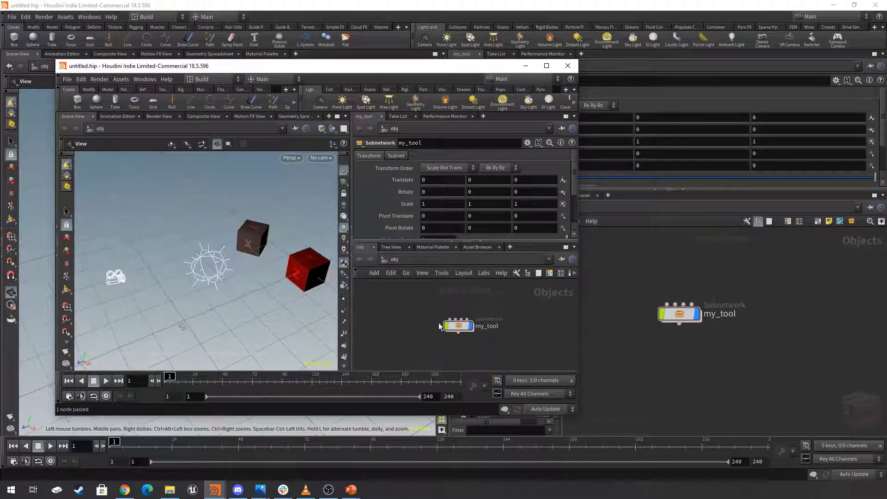
Show the network tree in the second session and expand my_tool to examine its contents
click(538, 273)
click(538, 273)
click(528, 273)
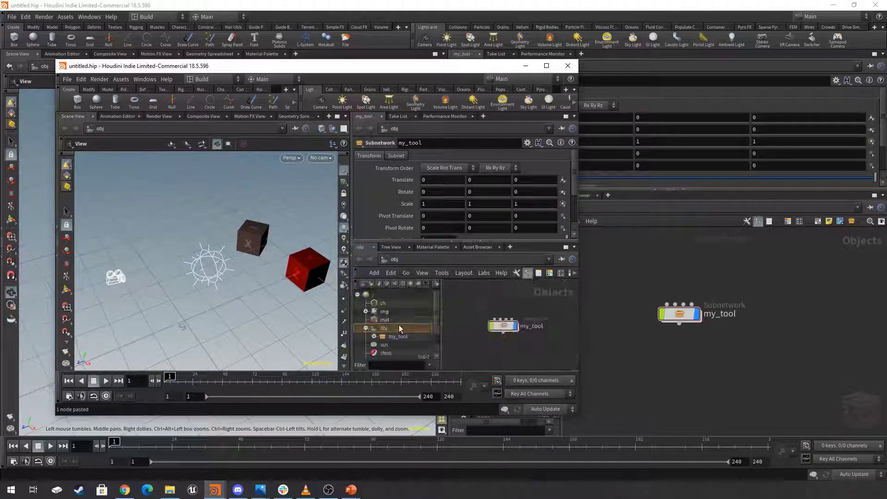
click(373, 321)
scroll(375, 323, down, 1)
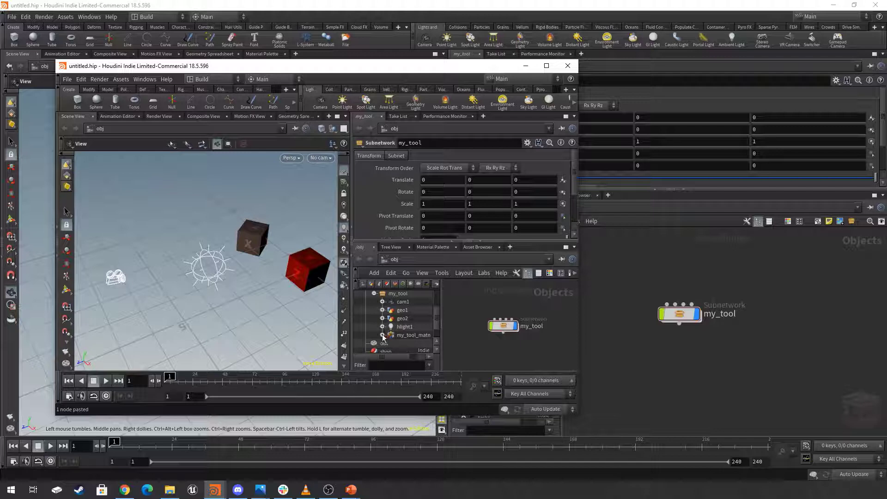
Render the pasted tool's scene in the Render View and frame both cubes in the image
drag(252, 282, 264, 284)
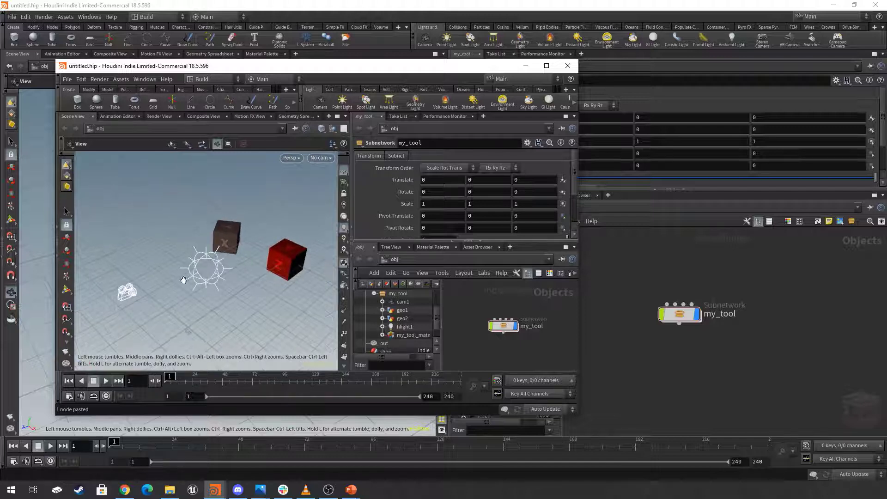
click(159, 117)
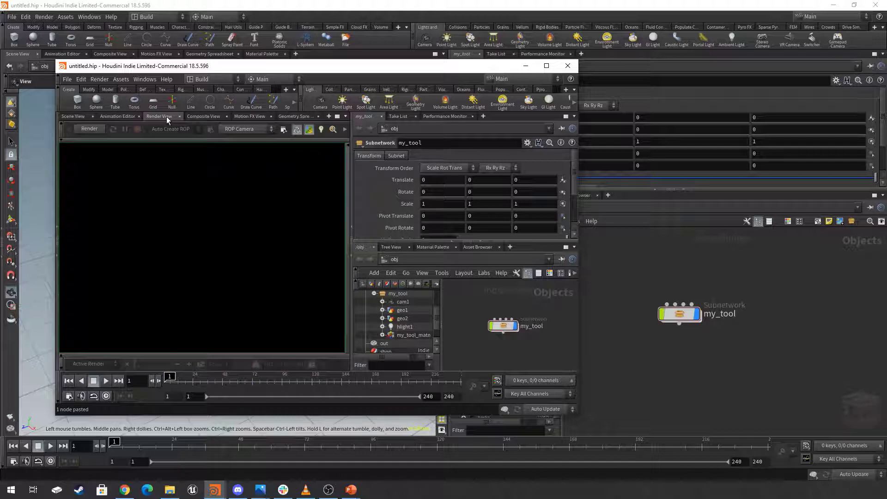
click(88, 129)
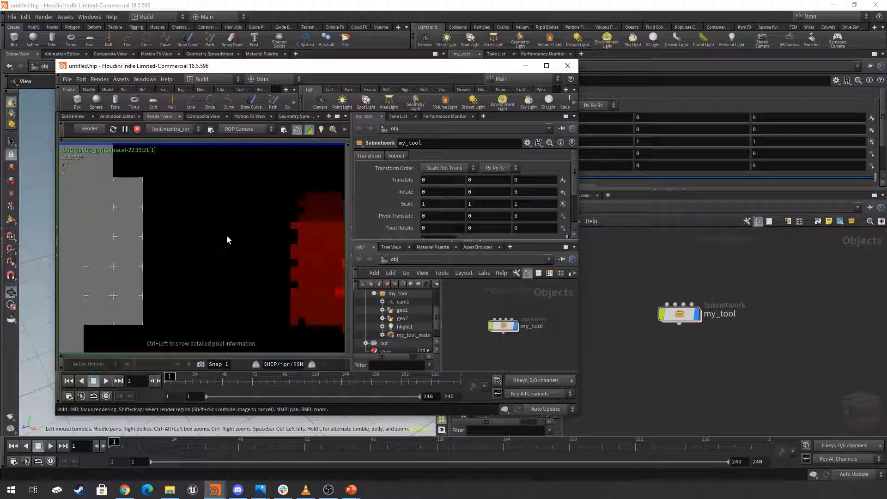
scroll(224, 238, down, 5)
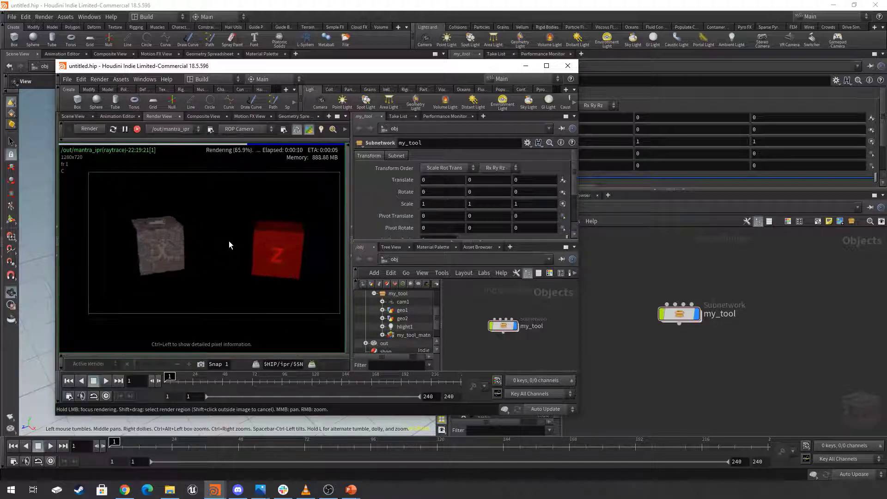
scroll(226, 234, up, 2)
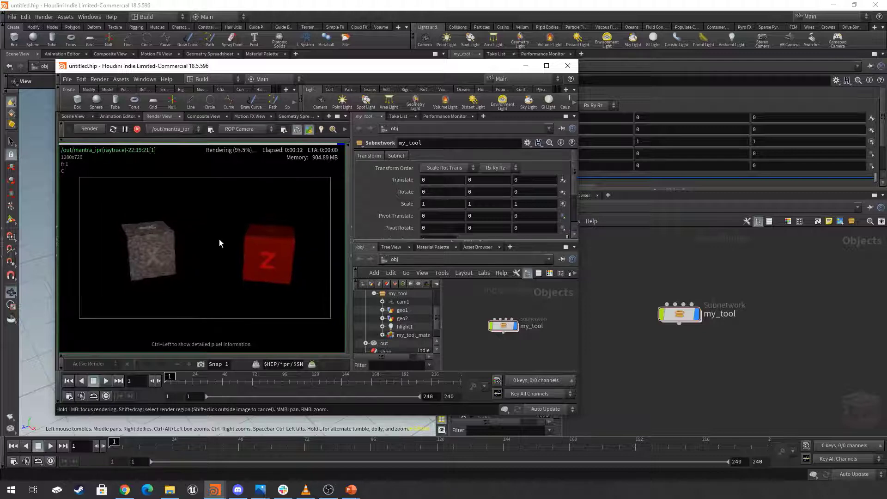